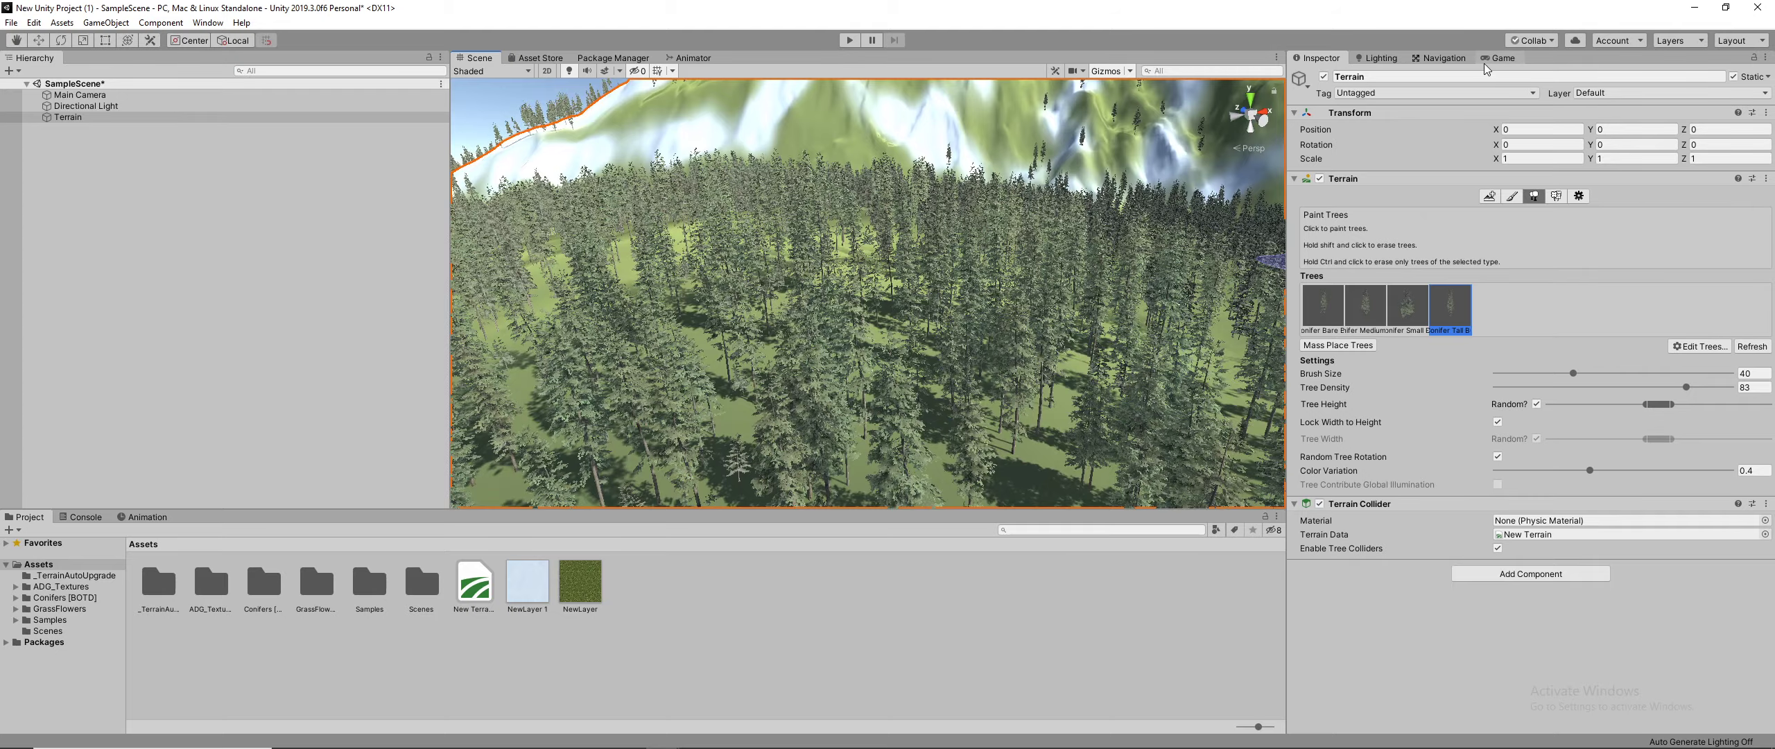
{"action": "left_click", "coordinate": [1498, 58]}
{"action": "left_click", "coordinate": [1317, 57]}
{"action": "scroll", "coordinate": [953, 178], "scroll_direction": "up", "scroll_amount": 5}
{"action": "scroll", "coordinate": [954, 178], "scroll_direction": "down", "scroll_amount": 10}
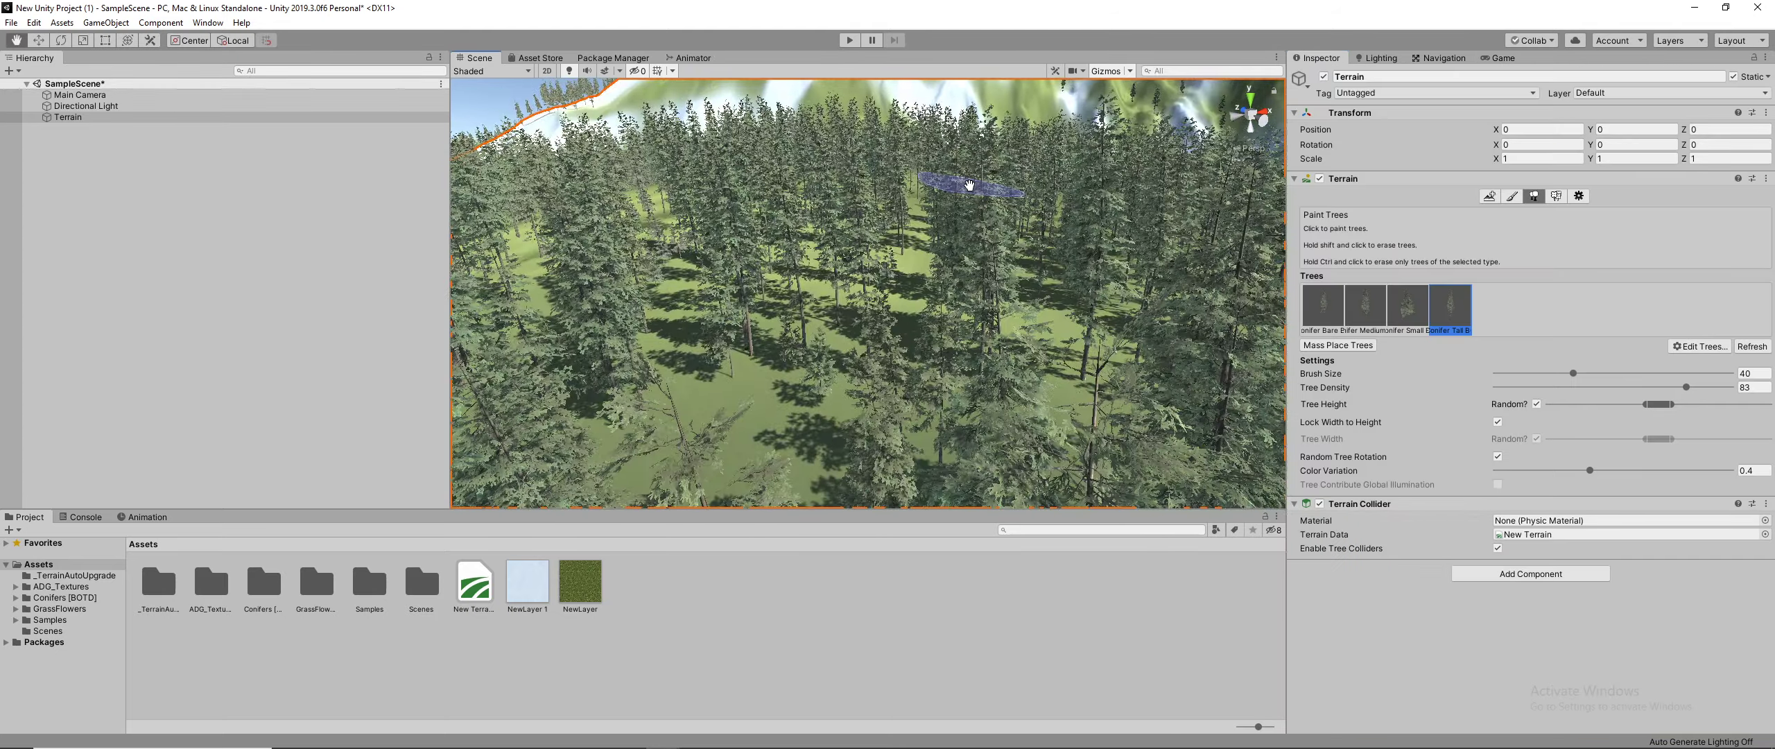
{"action": "right_click_drag", "start_coordinate": [825, 353], "coordinate": [923, 349]}
{"action": "scroll", "coordinate": [985, 287], "scroll_direction": "down", "scroll_amount": 2}
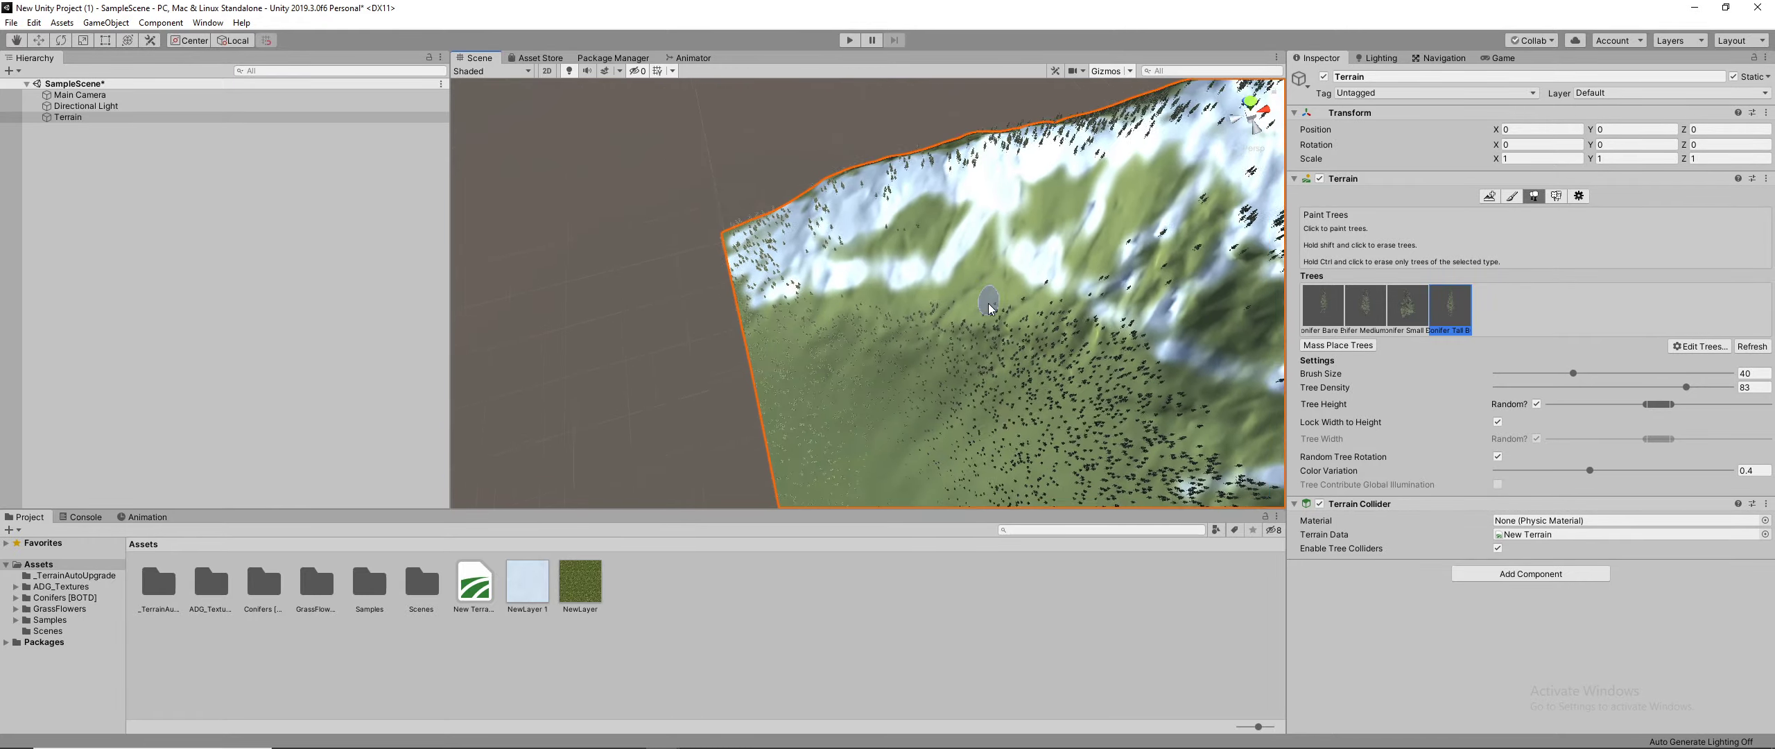
Step: Raise the terrain height along the boundary between snow and grass on the mountain slope
{"action": "left_click", "coordinate": [1512, 196]}
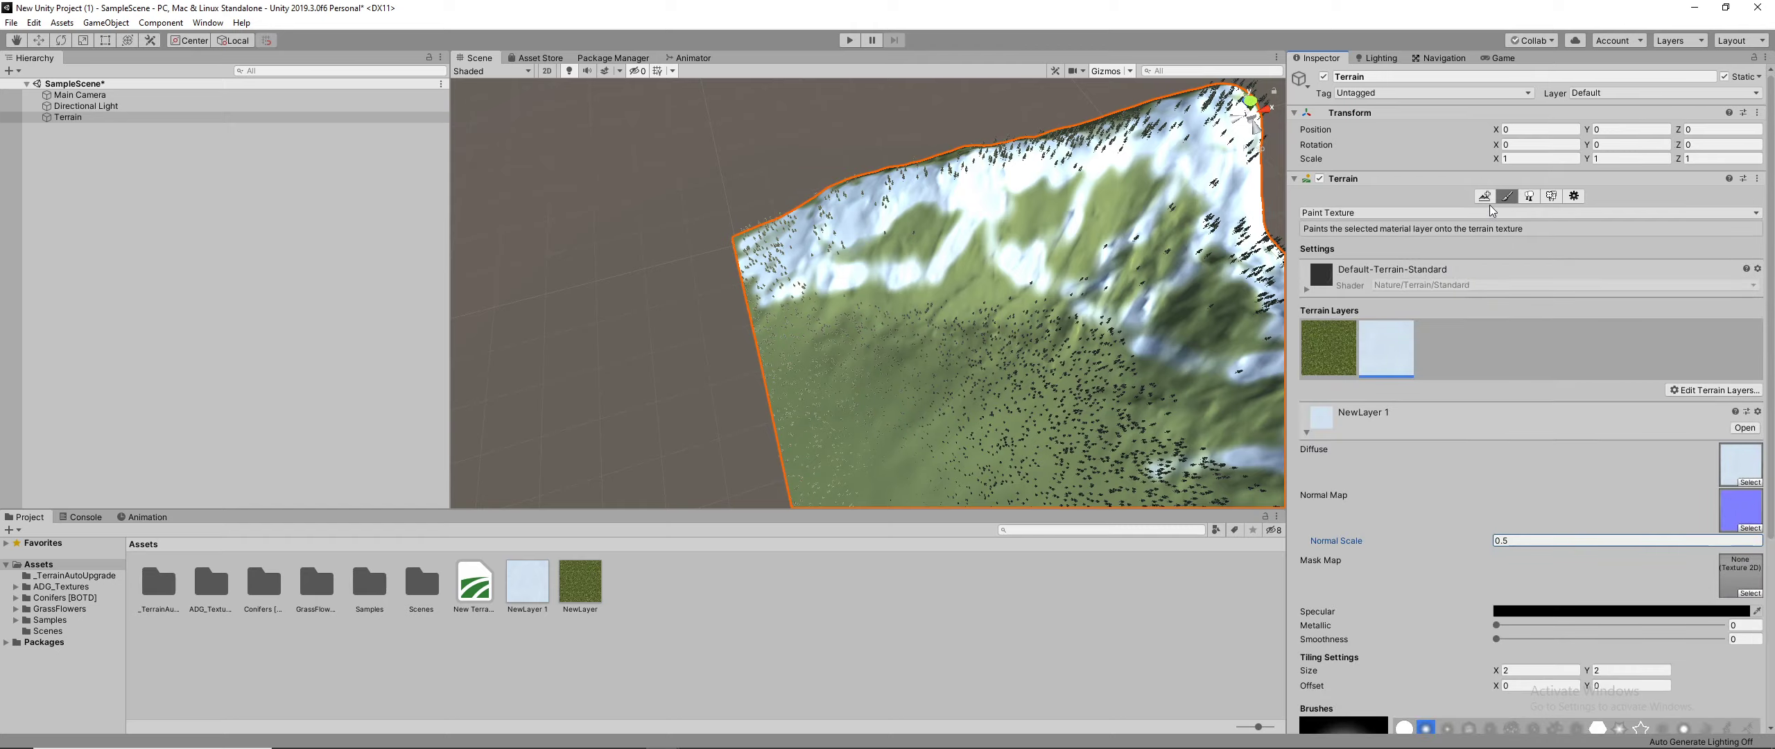
{"action": "left_click", "coordinate": [1396, 211]}
{"action": "left_click", "coordinate": [1338, 229]}
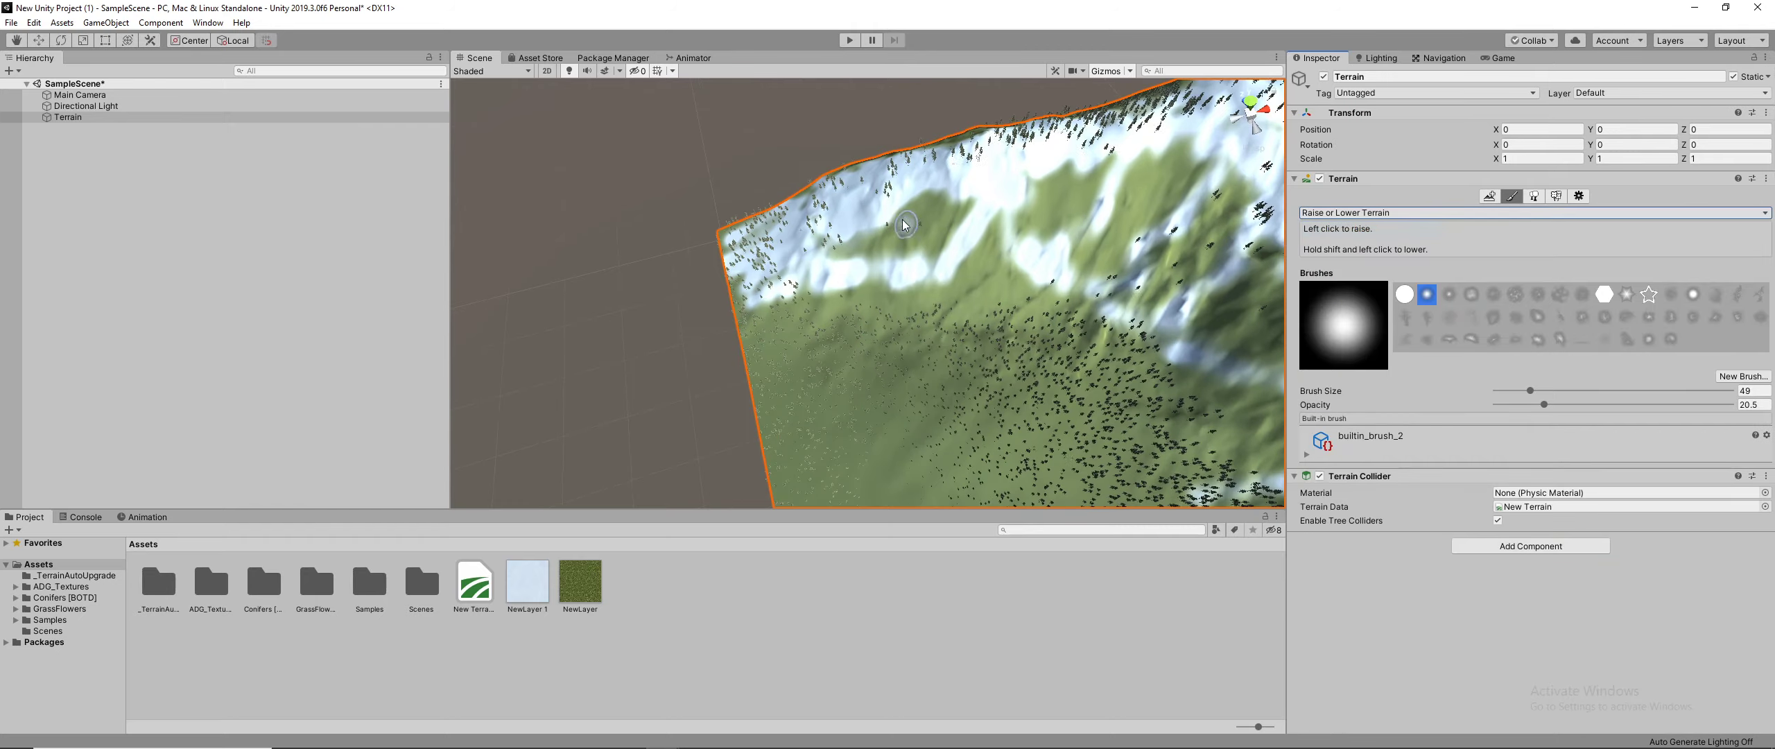
{"action": "scroll", "coordinate": [915, 196], "scroll_direction": "up", "scroll_amount": 4}
{"action": "middle_click_drag", "start_coordinate": [915, 196], "coordinate": [911, 294]}
{"action": "scroll", "coordinate": [911, 294], "scroll_direction": "up", "scroll_amount": 4}
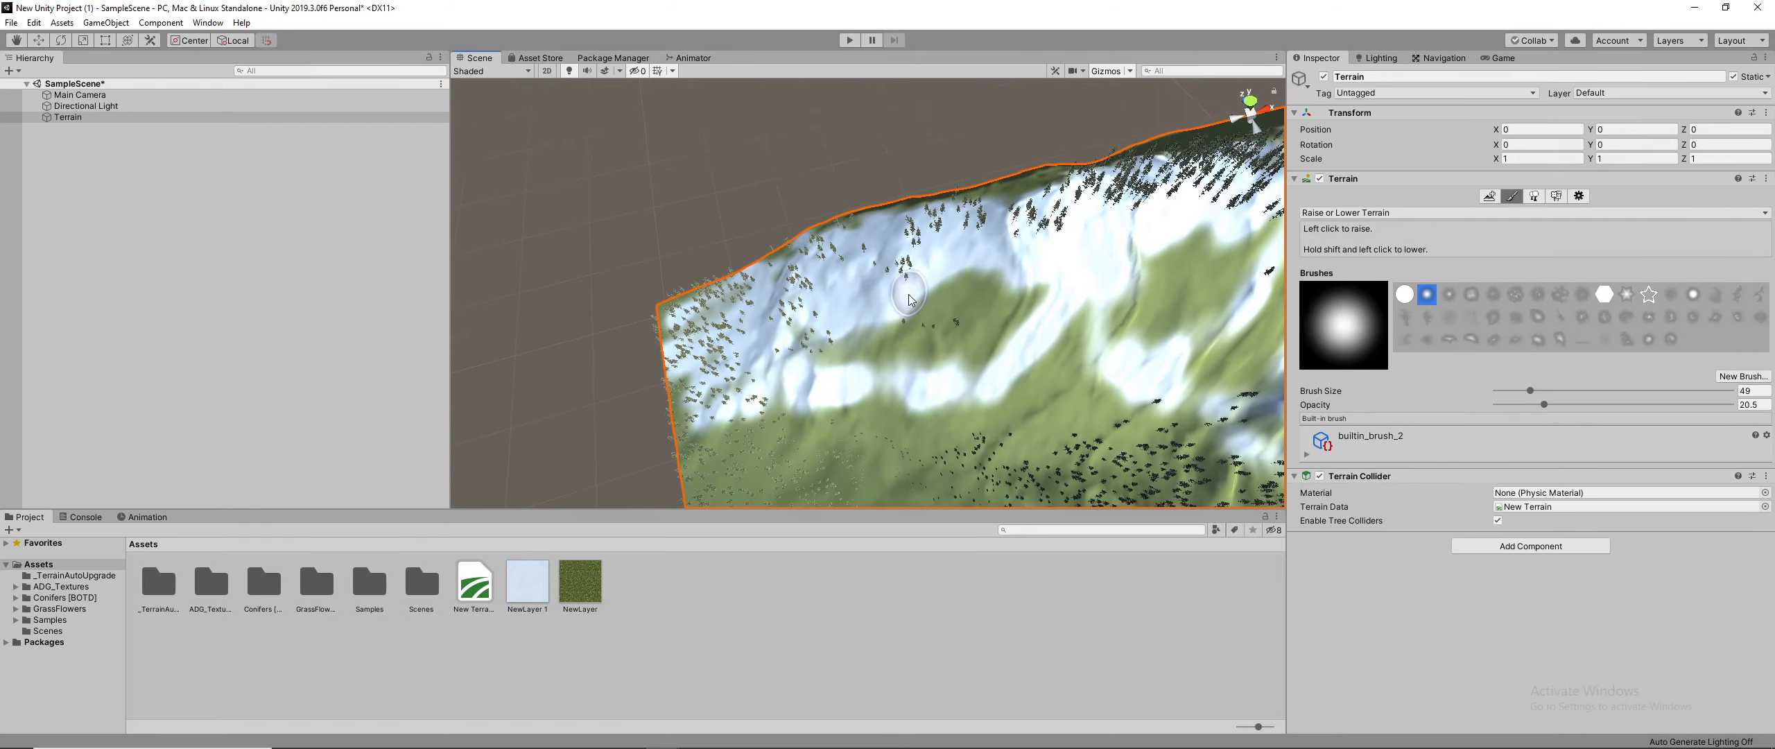
{"action": "scroll", "coordinate": [911, 293], "scroll_direction": "up", "scroll_amount": 5}
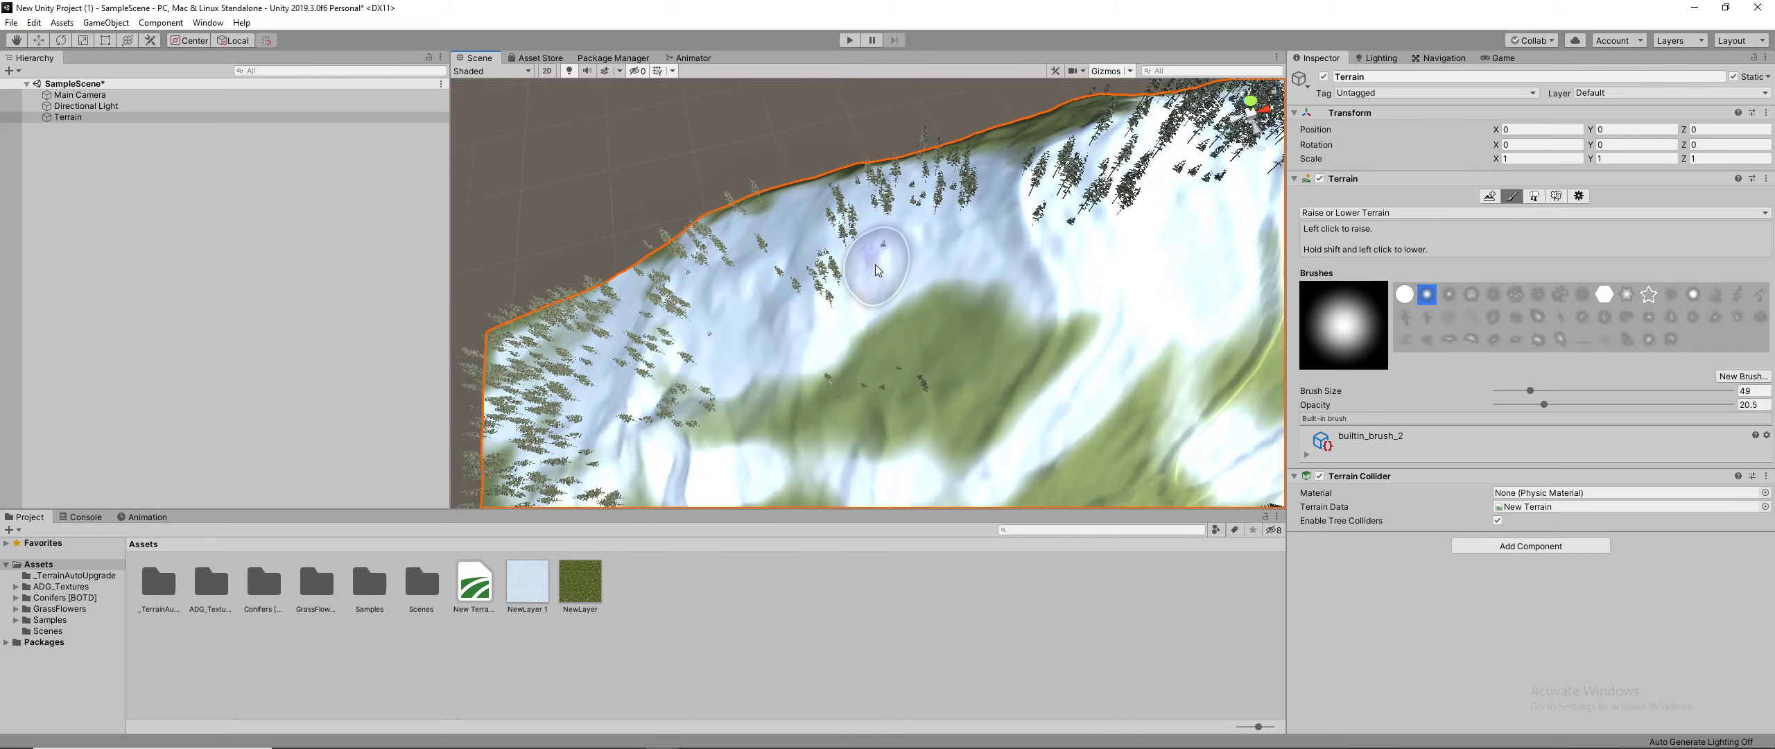
{"action": "scroll", "coordinate": [868, 261], "scroll_direction": "up", "scroll_amount": 5}
{"action": "middle_click_drag", "start_coordinate": [909, 303], "coordinate": [838, 227]}
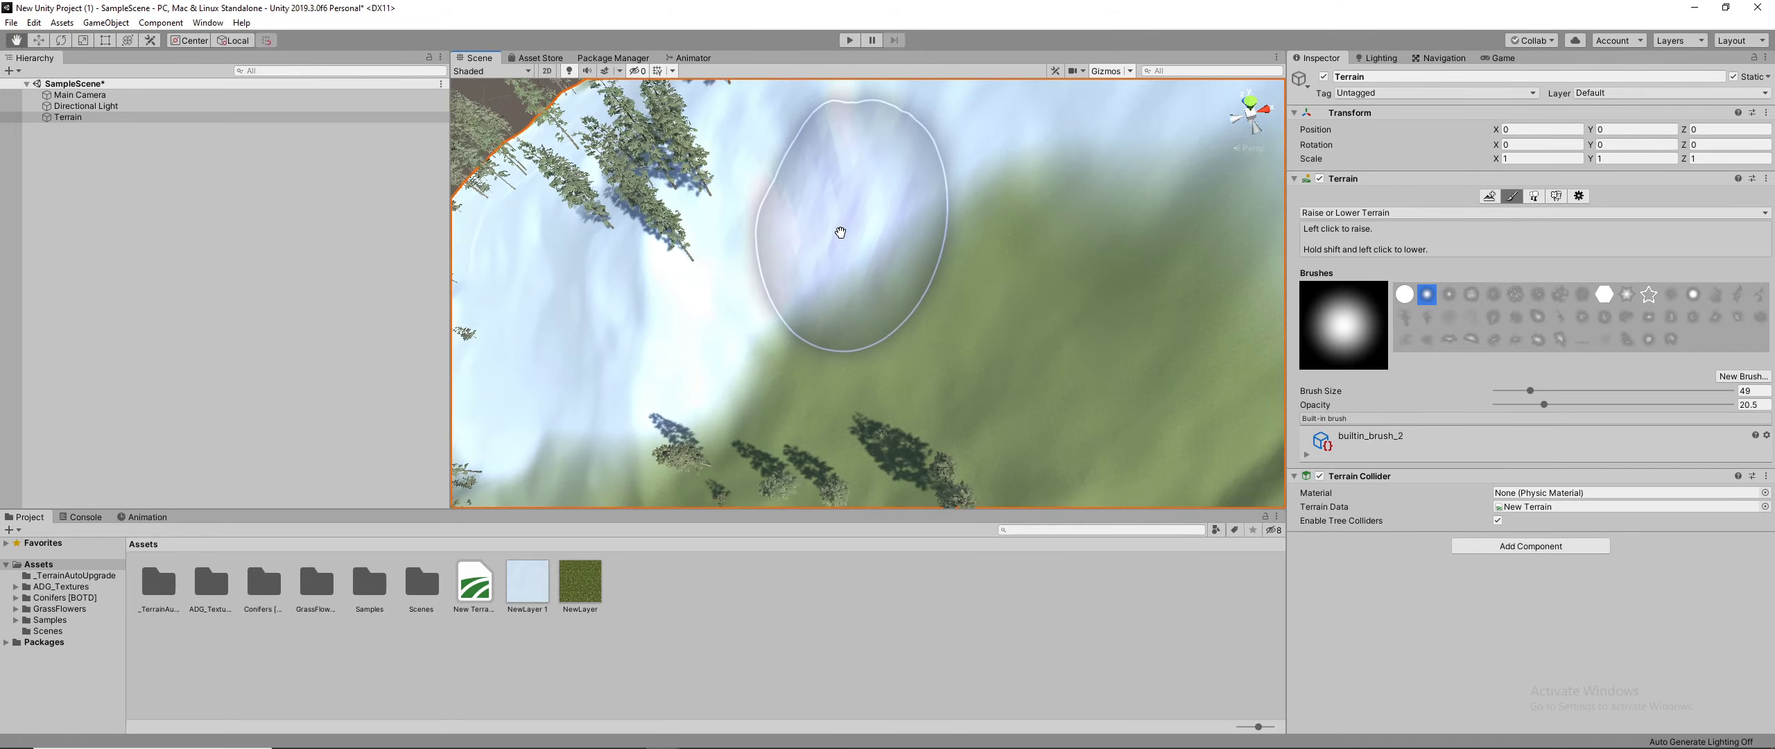
{"action": "left_click", "coordinate": [890, 260]}
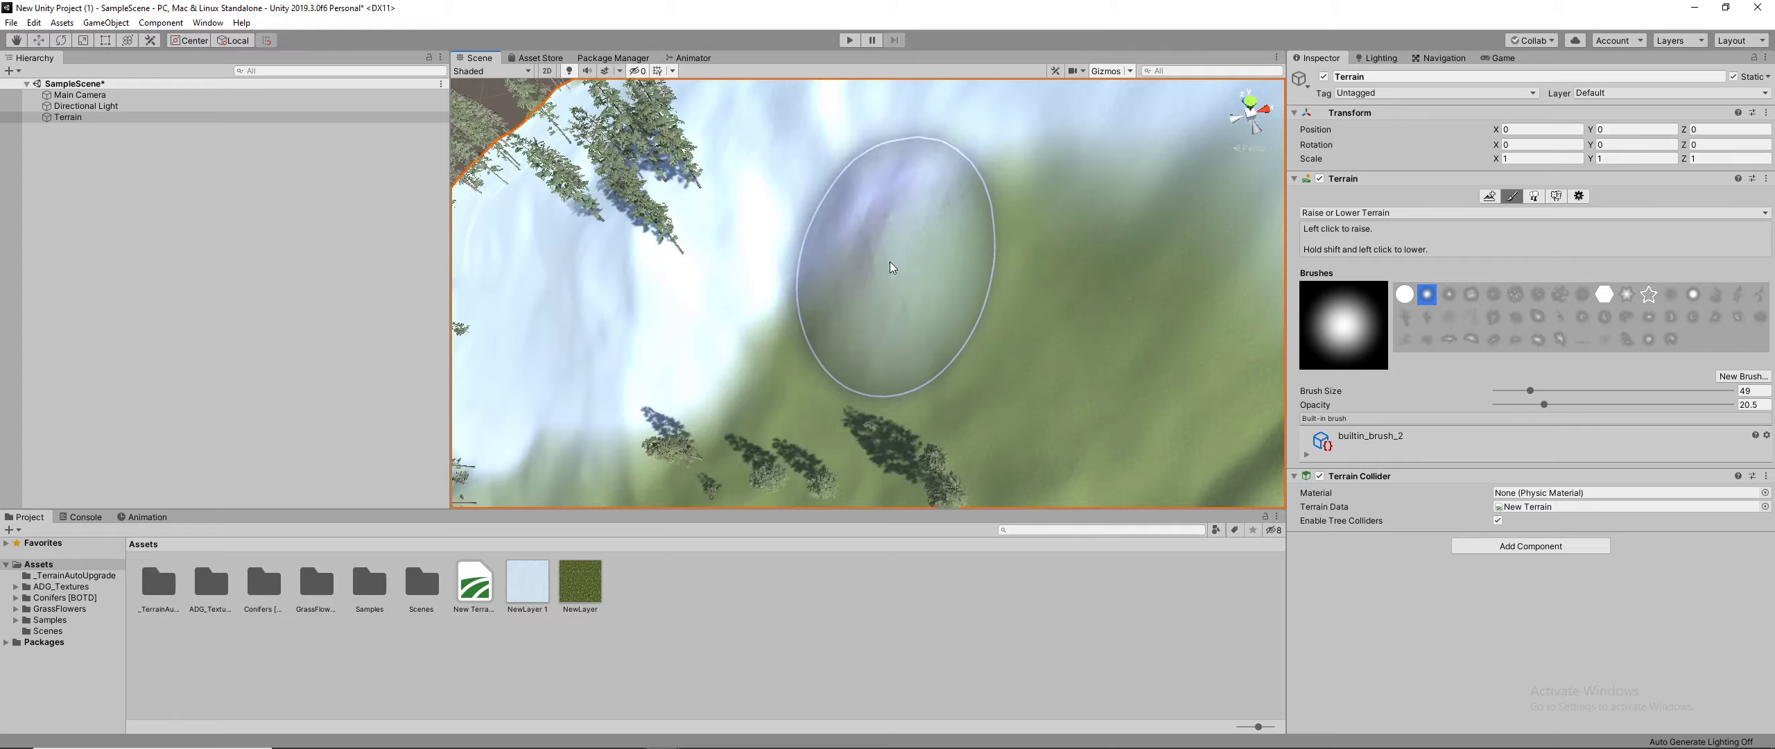
{"action": "mouse_move", "coordinate": [889, 259]}
{"action": "left_mouse_down"}
{"action": "mouse_move", "coordinate": [892, 233]}
{"action": "mouse_move", "coordinate": [866, 321]}
{"action": "left_mouse_up"}
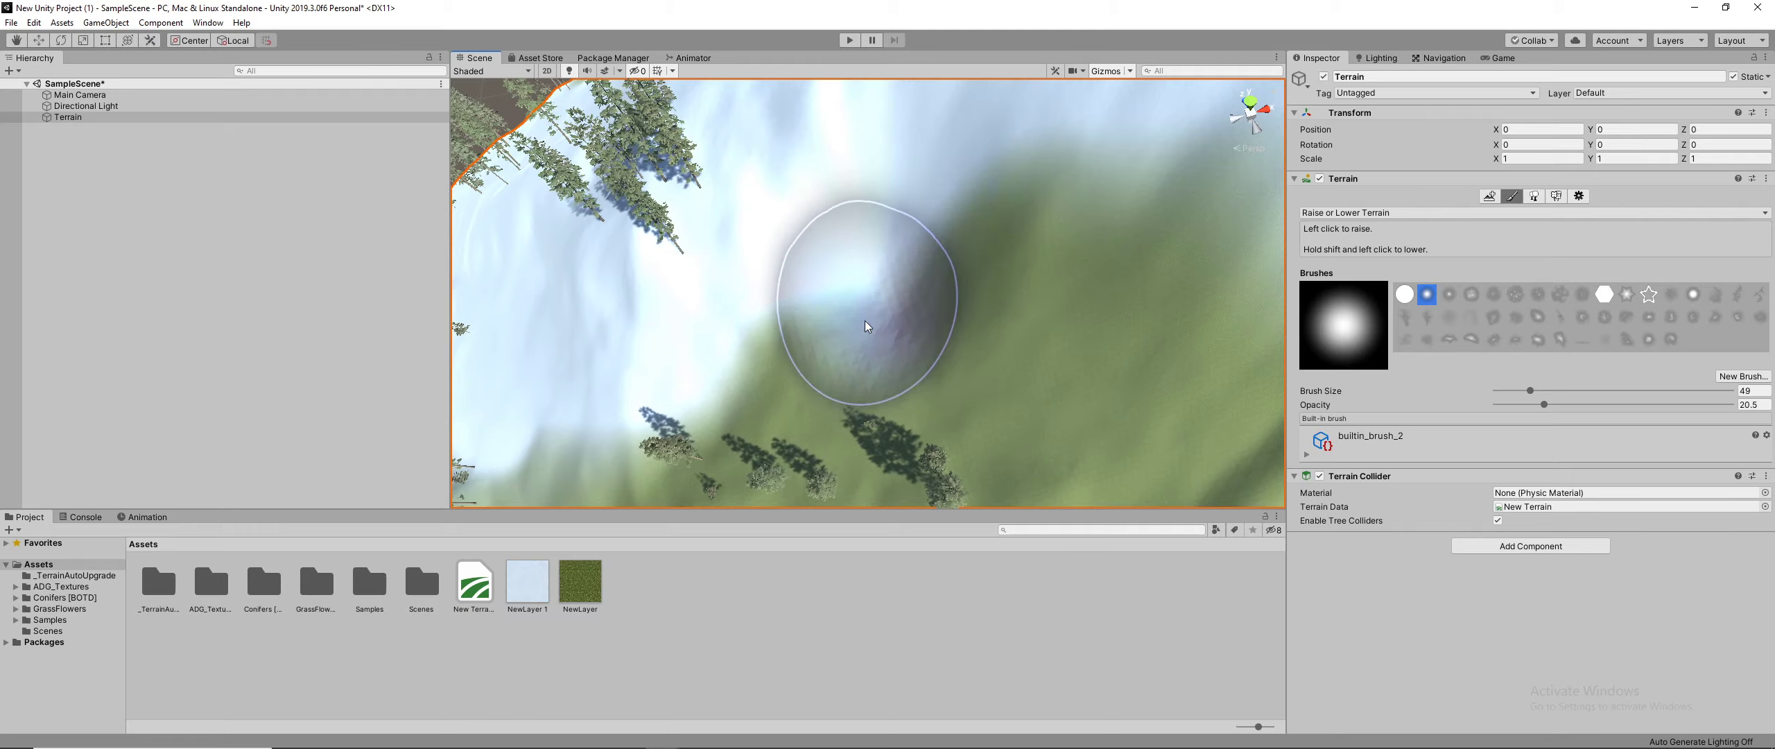
Step: Smooth the terrain height over the same snow-and-grass area of the mountain slope
{"action": "left_click", "coordinate": [1371, 213]}
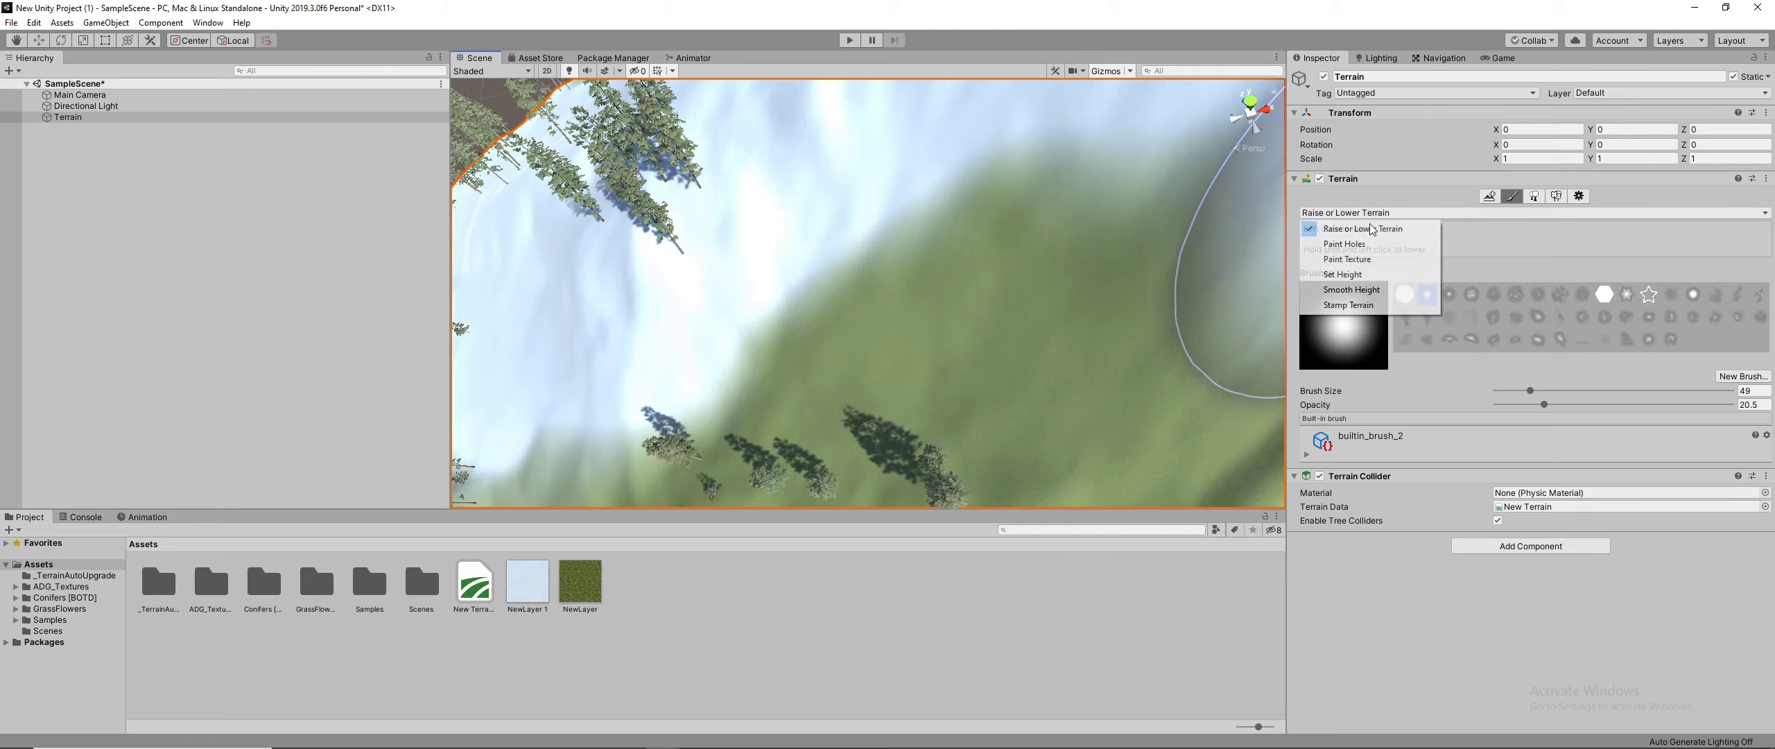
{"action": "left_click", "coordinate": [1350, 290]}
{"action": "mouse_move", "coordinate": [944, 270]}
{"action": "left_mouse_down"}
{"action": "mouse_move", "coordinate": [918, 300]}
{"action": "mouse_move", "coordinate": [853, 302]}
{"action": "mouse_move", "coordinate": [788, 373]}
{"action": "mouse_move", "coordinate": [909, 425]}
{"action": "mouse_move", "coordinate": [937, 408]}
{"action": "mouse_move", "coordinate": [890, 225]}
{"action": "mouse_move", "coordinate": [787, 432]}
{"action": "mouse_move", "coordinate": [860, 250]}
{"action": "mouse_move", "coordinate": [732, 363]}
{"action": "mouse_move", "coordinate": [915, 296]}
{"action": "mouse_move", "coordinate": [855, 402]}
{"action": "mouse_move", "coordinate": [812, 364]}
{"action": "mouse_move", "coordinate": [842, 388]}
{"action": "mouse_move", "coordinate": [797, 307]}
{"action": "mouse_move", "coordinate": [793, 435]}
{"action": "mouse_move", "coordinate": [821, 341]}
{"action": "mouse_move", "coordinate": [1091, 358]}
{"action": "mouse_move", "coordinate": [896, 333]}
{"action": "left_mouse_up"}
Step: Smooth the terrain height of the forested ground at the foot of the mountains
{"action": "scroll", "coordinate": [929, 316], "scroll_direction": "down", "scroll_amount": 4}
{"action": "right_click_drag", "start_coordinate": [935, 315], "coordinate": [1263, 294]}
{"action": "middle_click_drag", "start_coordinate": [1264, 294], "coordinate": [481, 315]}
{"action": "scroll", "coordinate": [825, 411], "scroll_direction": "down", "scroll_amount": 2}
{"action": "scroll", "coordinate": [913, 393], "scroll_direction": "up", "scroll_amount": 10}
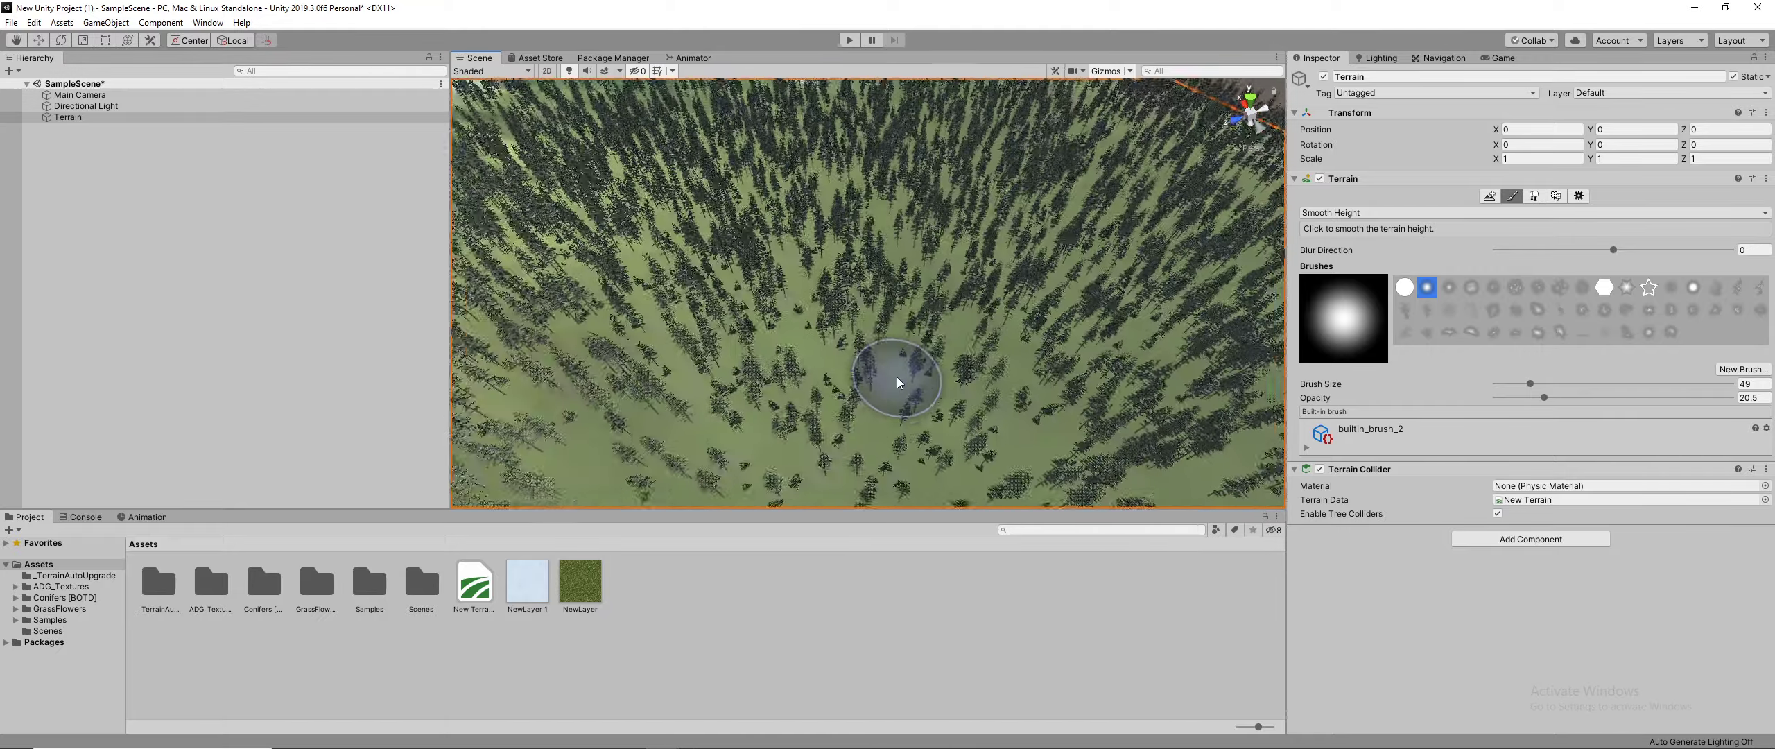
{"action": "scroll", "coordinate": [1019, 300], "scroll_direction": "down", "scroll_amount": 8}
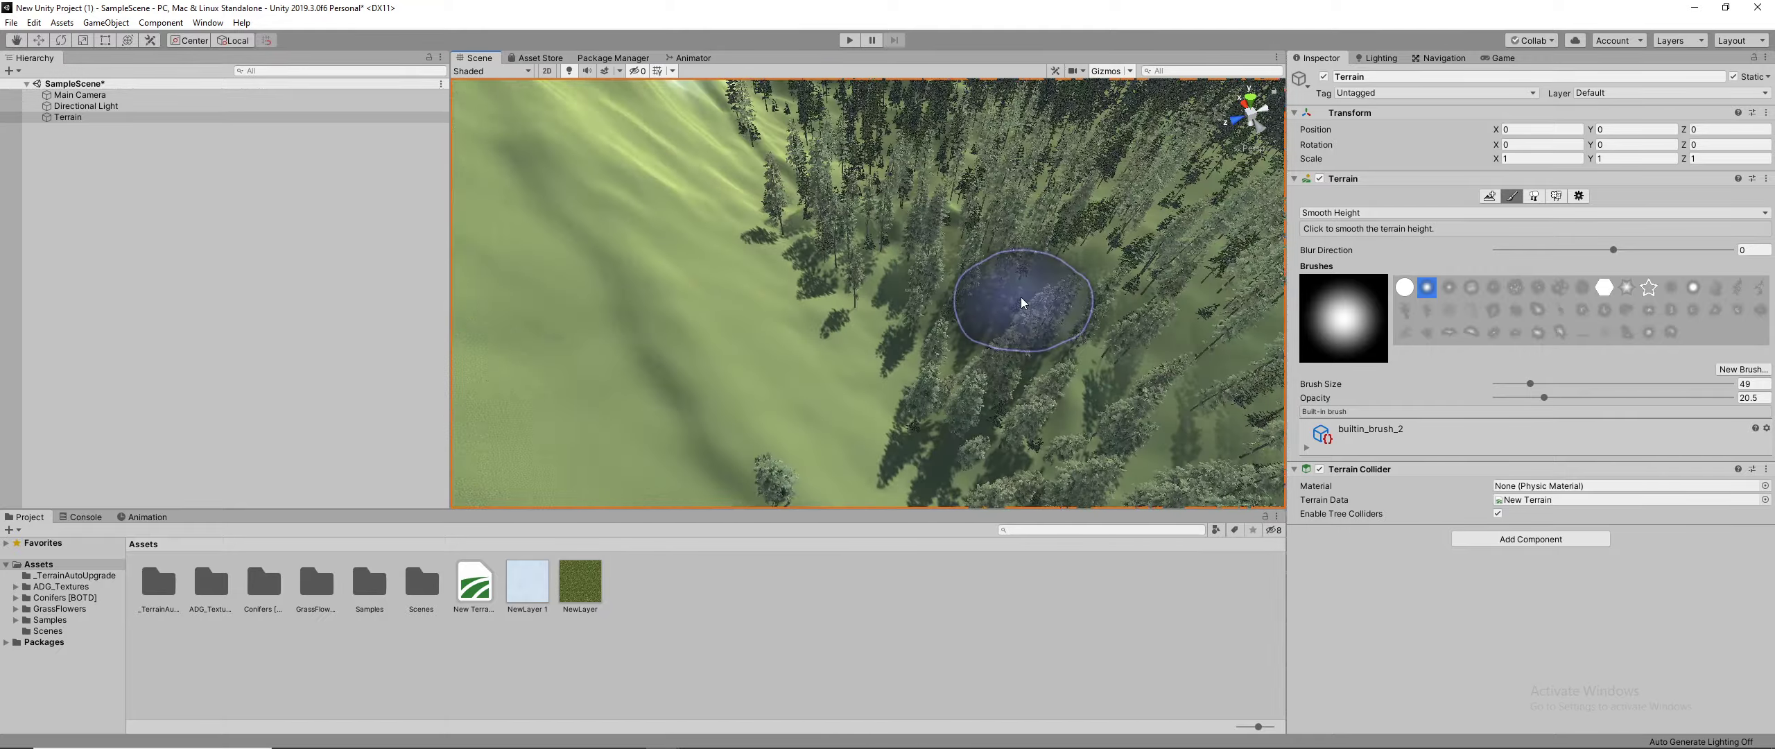
{"action": "left_click_drag", "start_coordinate": [861, 286], "coordinate": [863, 337]}
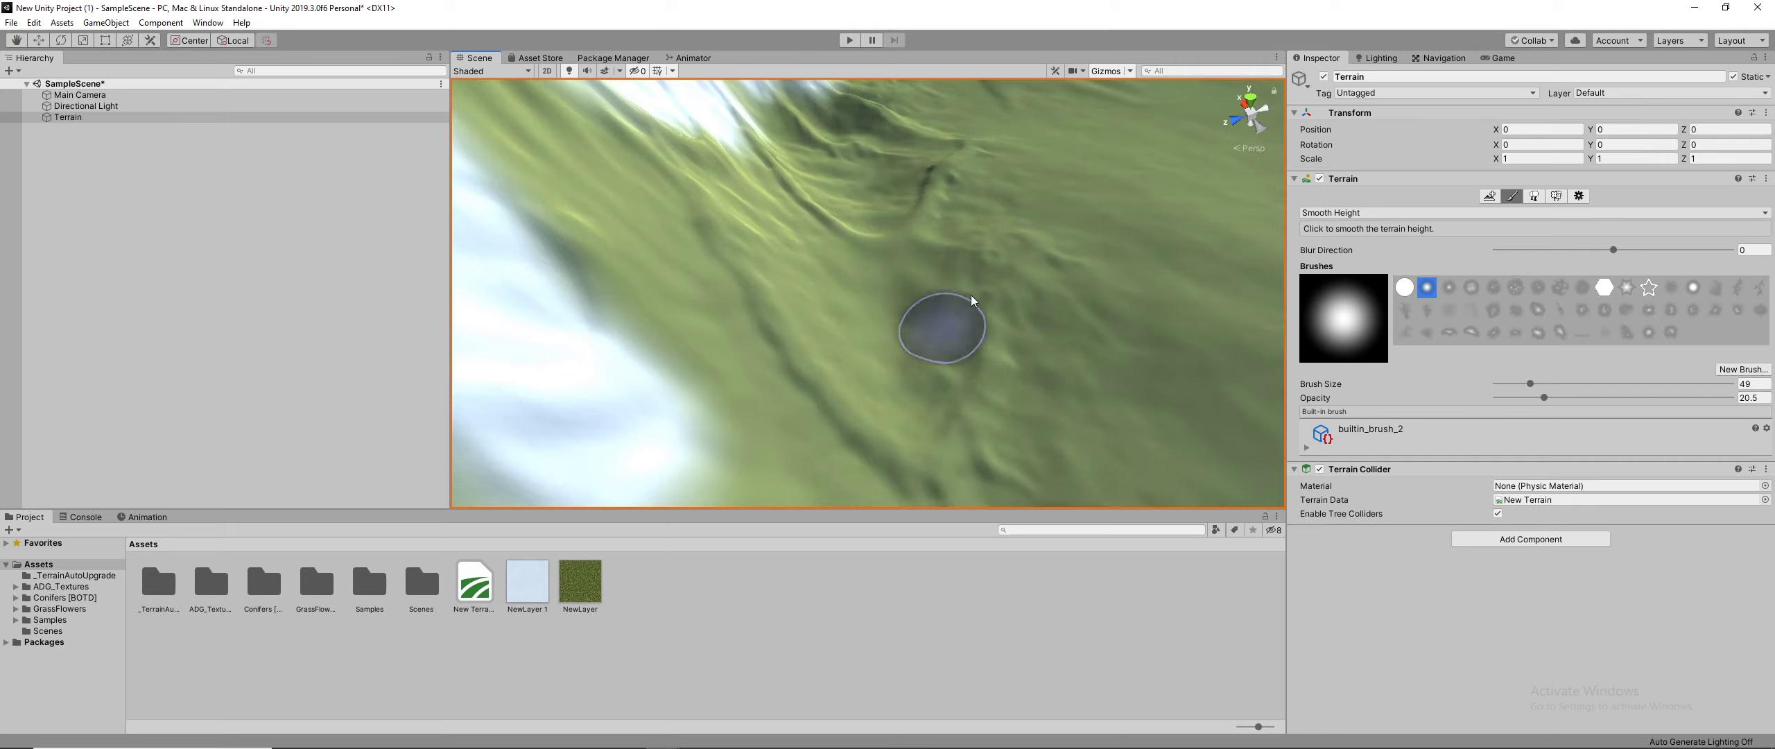
{"action": "scroll", "coordinate": [895, 388], "scroll_direction": "down", "scroll_amount": 8}
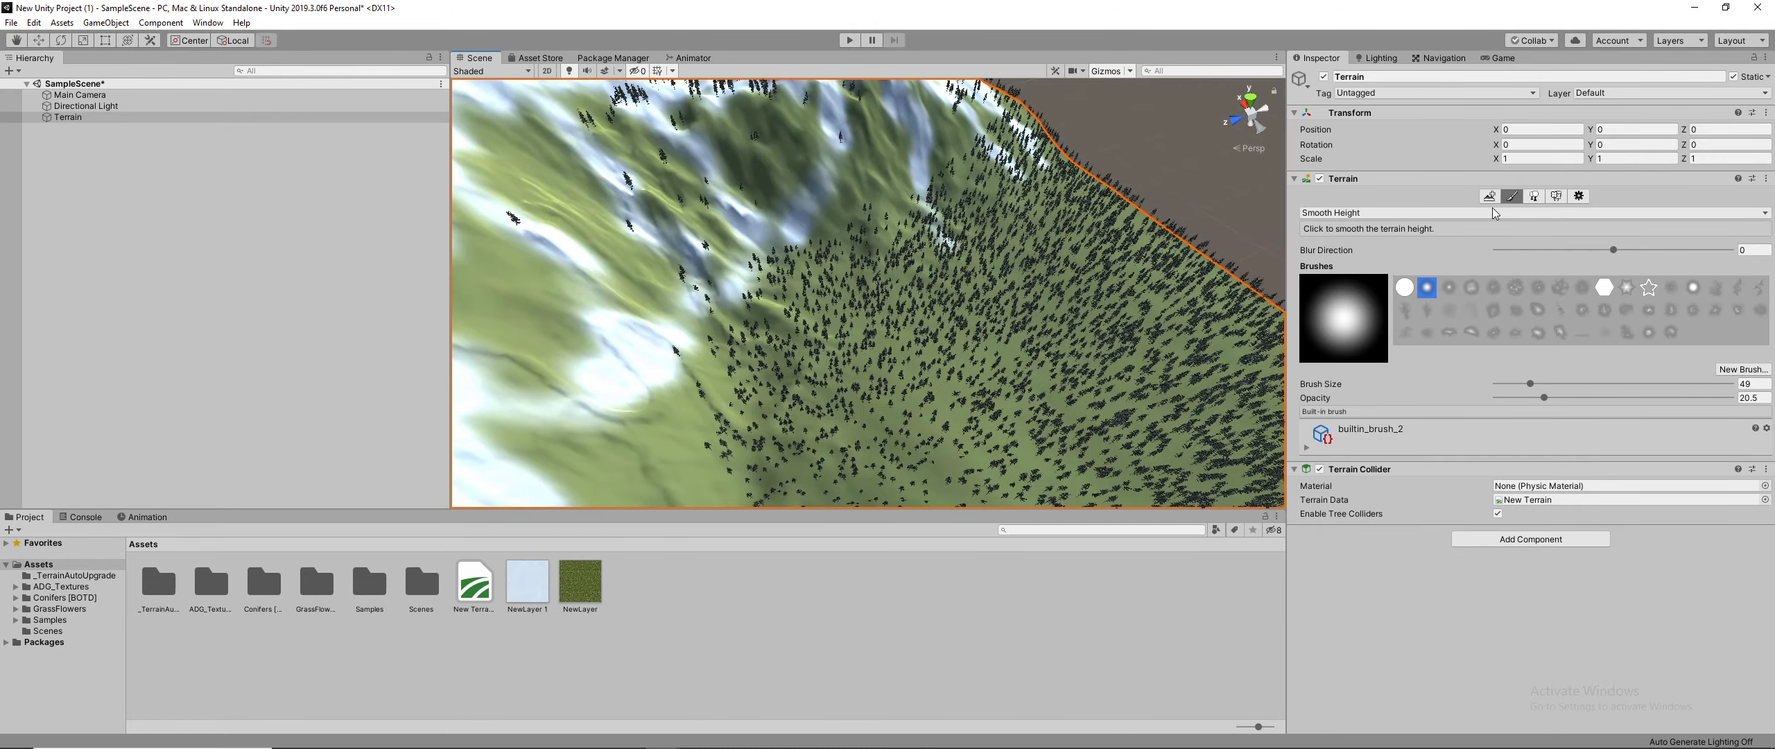
Step: Erase the painted trees from a roughly circular area of the forest beside the mountains to form a clearing
{"action": "left_click", "coordinate": [1533, 196]}
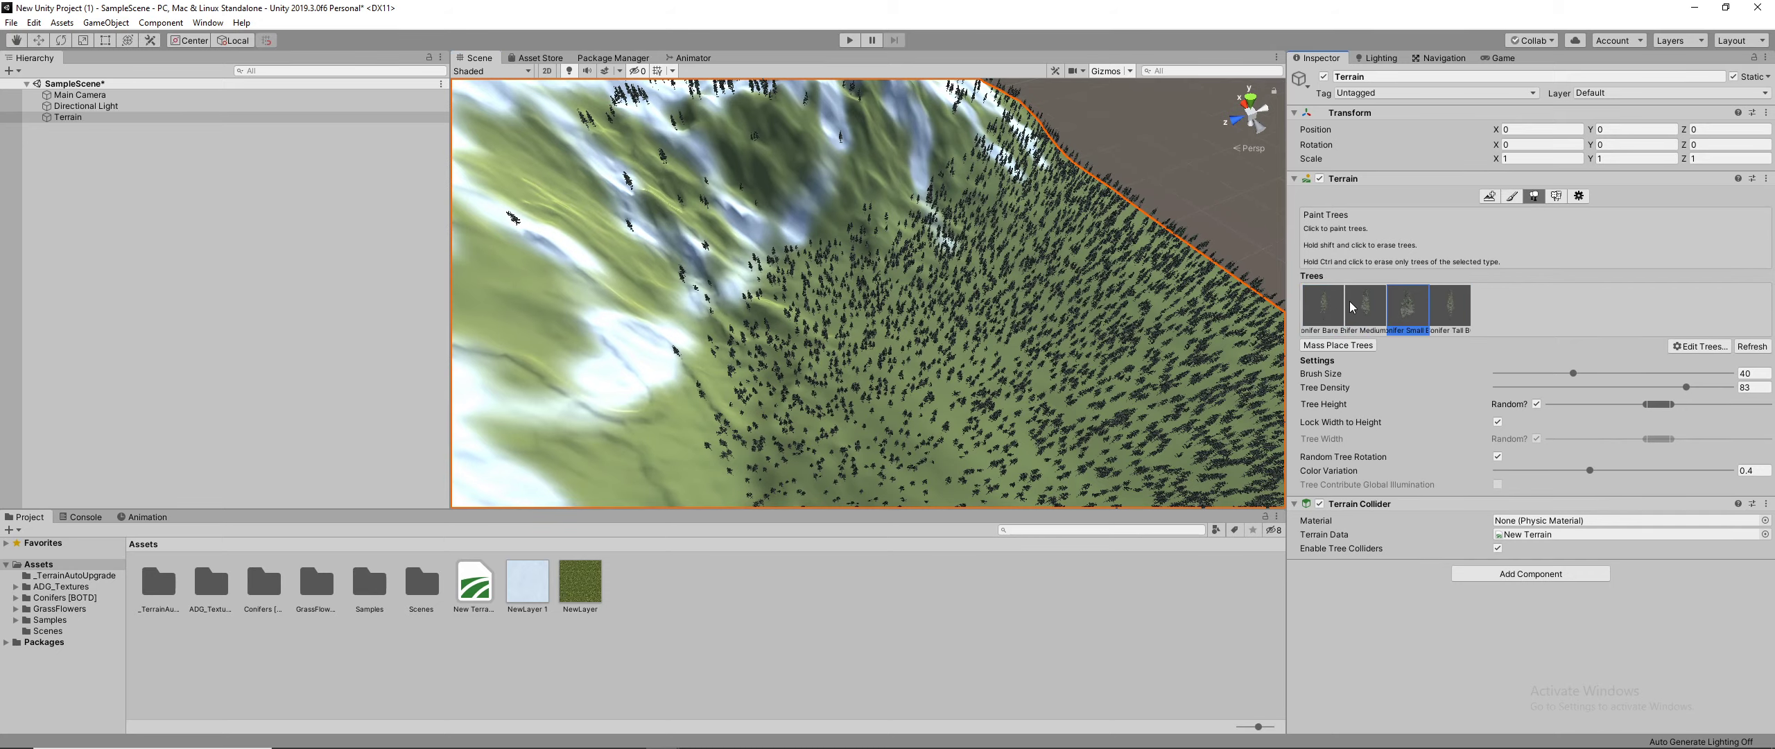
{"action": "scroll", "coordinate": [909, 340], "scroll_direction": "down", "scroll_amount": 4}
{"action": "middle_click_drag", "start_coordinate": [904, 347], "coordinate": [1113, 326]}
{"action": "scroll", "coordinate": [1113, 326], "scroll_direction": "up", "scroll_amount": 7}
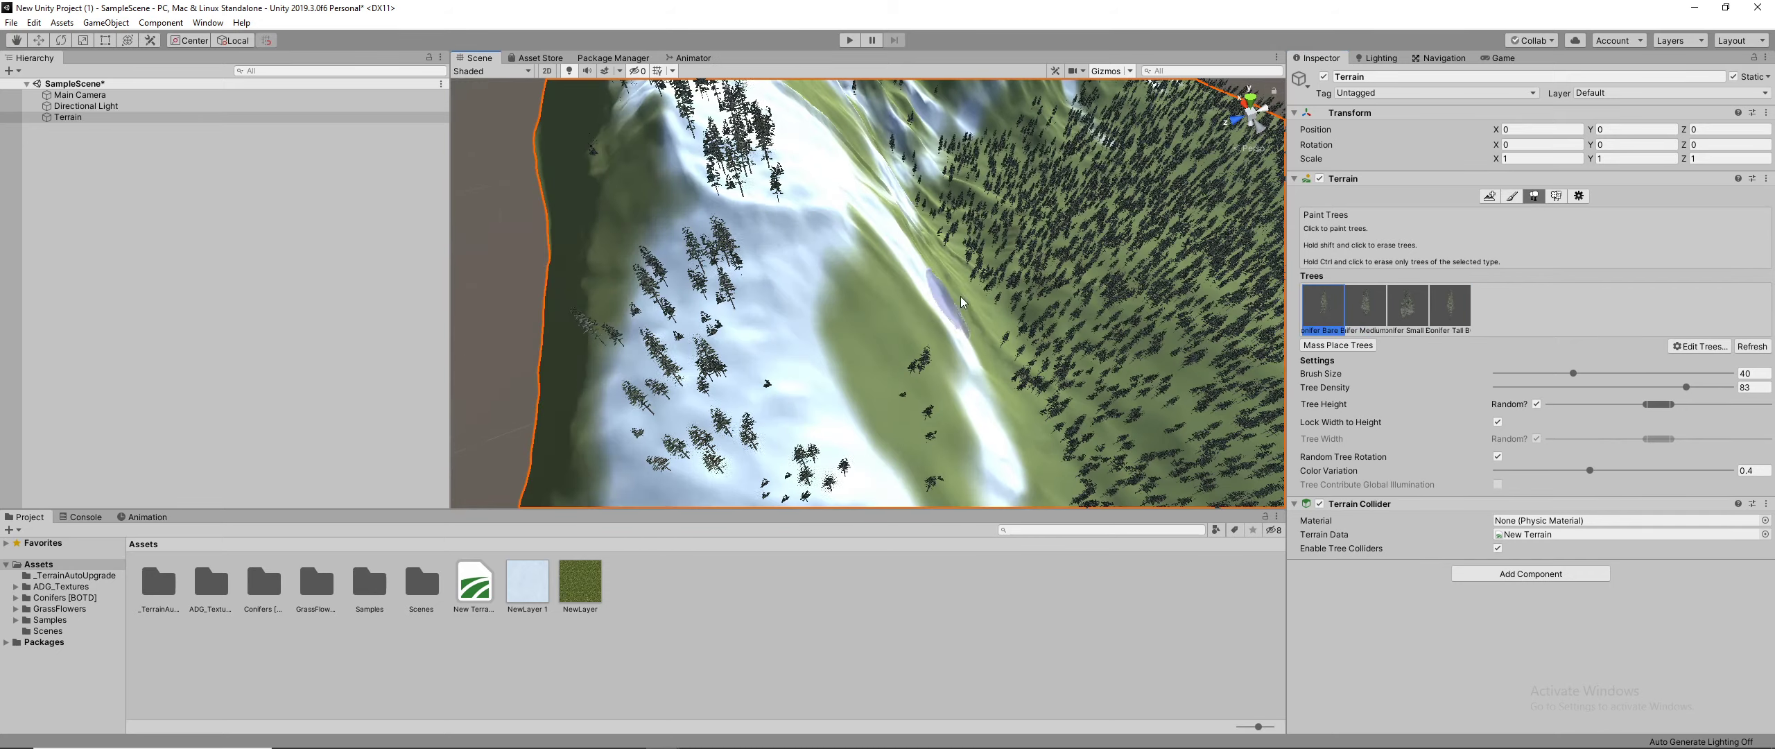
{"action": "scroll", "coordinate": [1112, 325], "scroll_direction": "down", "scroll_amount": 5}
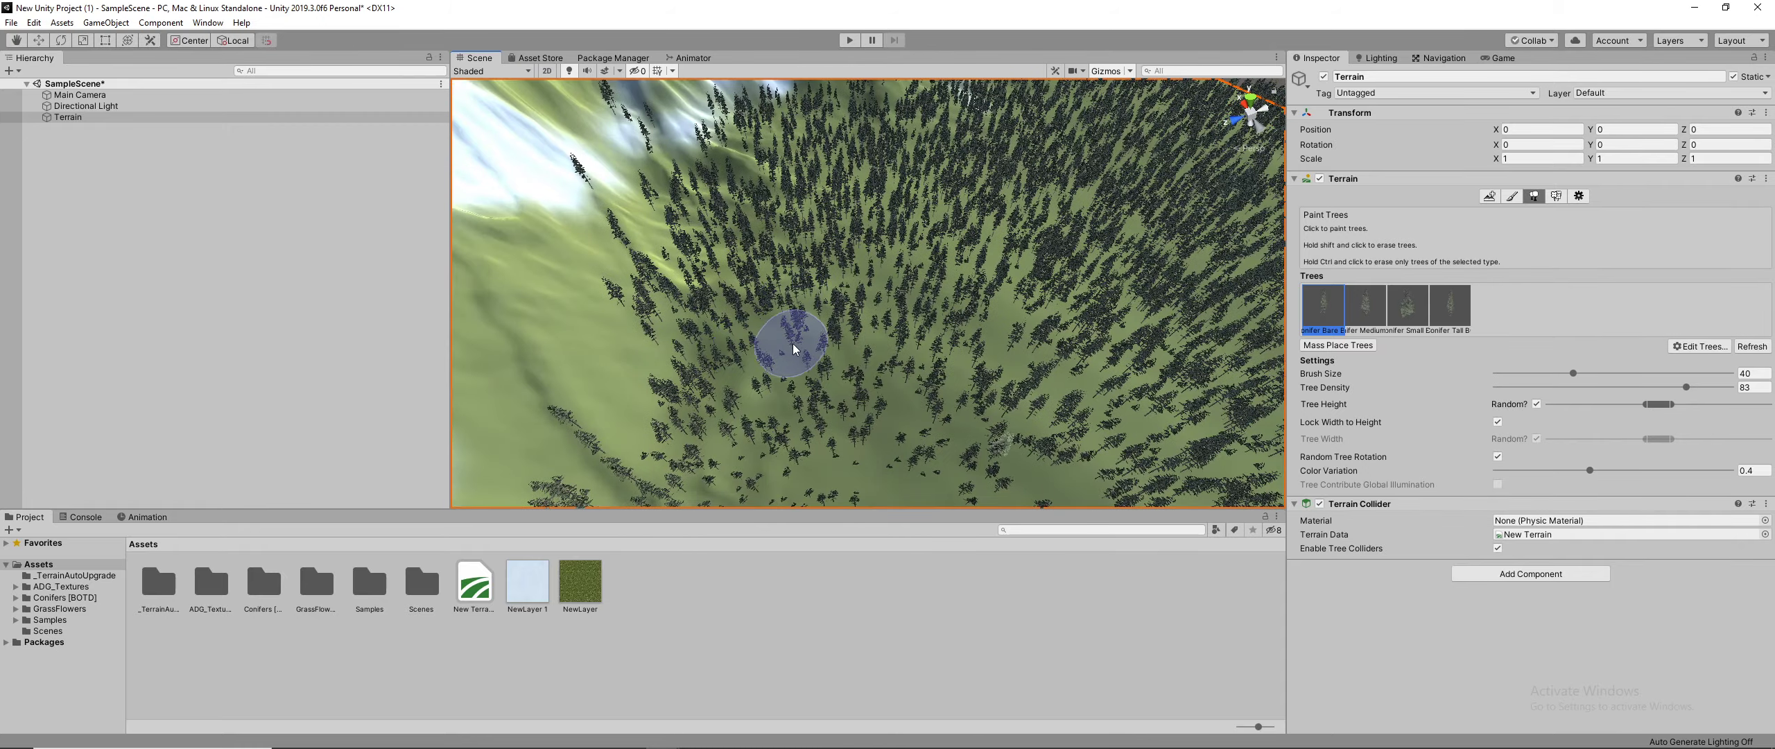
{"action": "left_click", "coordinate": [796, 341], "text": "shift"}
{"action": "mouse_move", "coordinate": [851, 355]}
{"action": "left_mouse_down", "text": "shift"}
{"action": "mouse_move", "coordinate": [840, 313]}
{"action": "mouse_move", "coordinate": [852, 396]}
{"action": "mouse_move", "coordinate": [790, 313]}
{"action": "left_mouse_up", "text": "shift"}
{"action": "mouse_move", "coordinate": [890, 350]}
{"action": "left_mouse_down", "text": "shift"}
{"action": "mouse_move", "coordinate": [875, 288]}
{"action": "mouse_move", "coordinate": [1008, 319]}
{"action": "mouse_move", "coordinate": [782, 312]}
{"action": "mouse_move", "coordinate": [867, 338]}
{"action": "left_mouse_up", "text": "shift"}
{"action": "scroll", "coordinate": [859, 332], "scroll_direction": "up", "scroll_amount": 3}
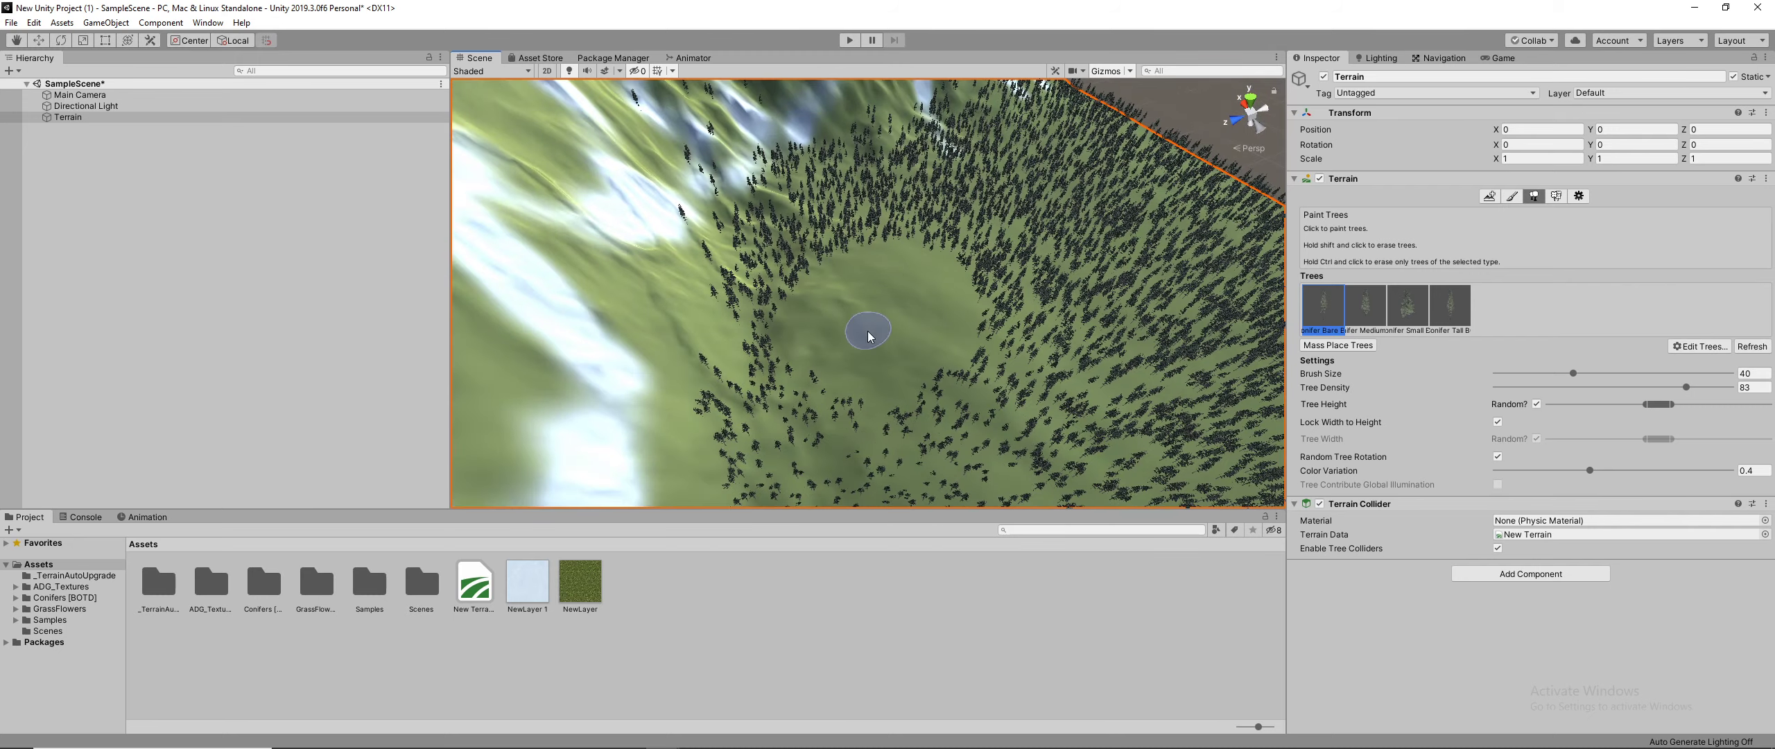
Step: Create a new terrain paint layer using the ground8_Diffuse texture and make it the active layer
{"action": "left_click", "coordinate": [1511, 196]}
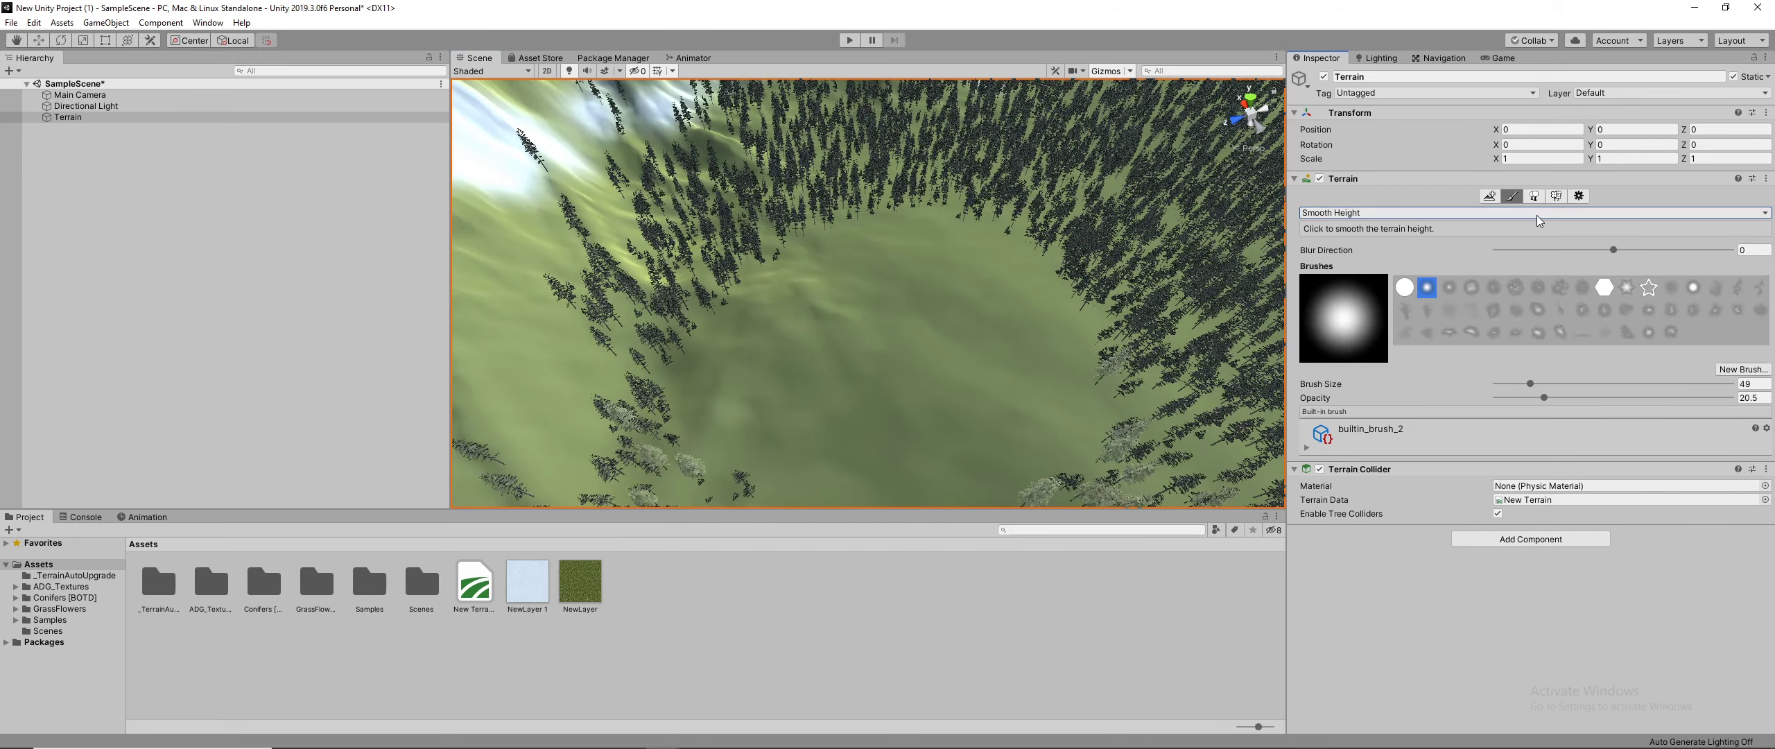
{"action": "left_click", "coordinate": [1358, 211]}
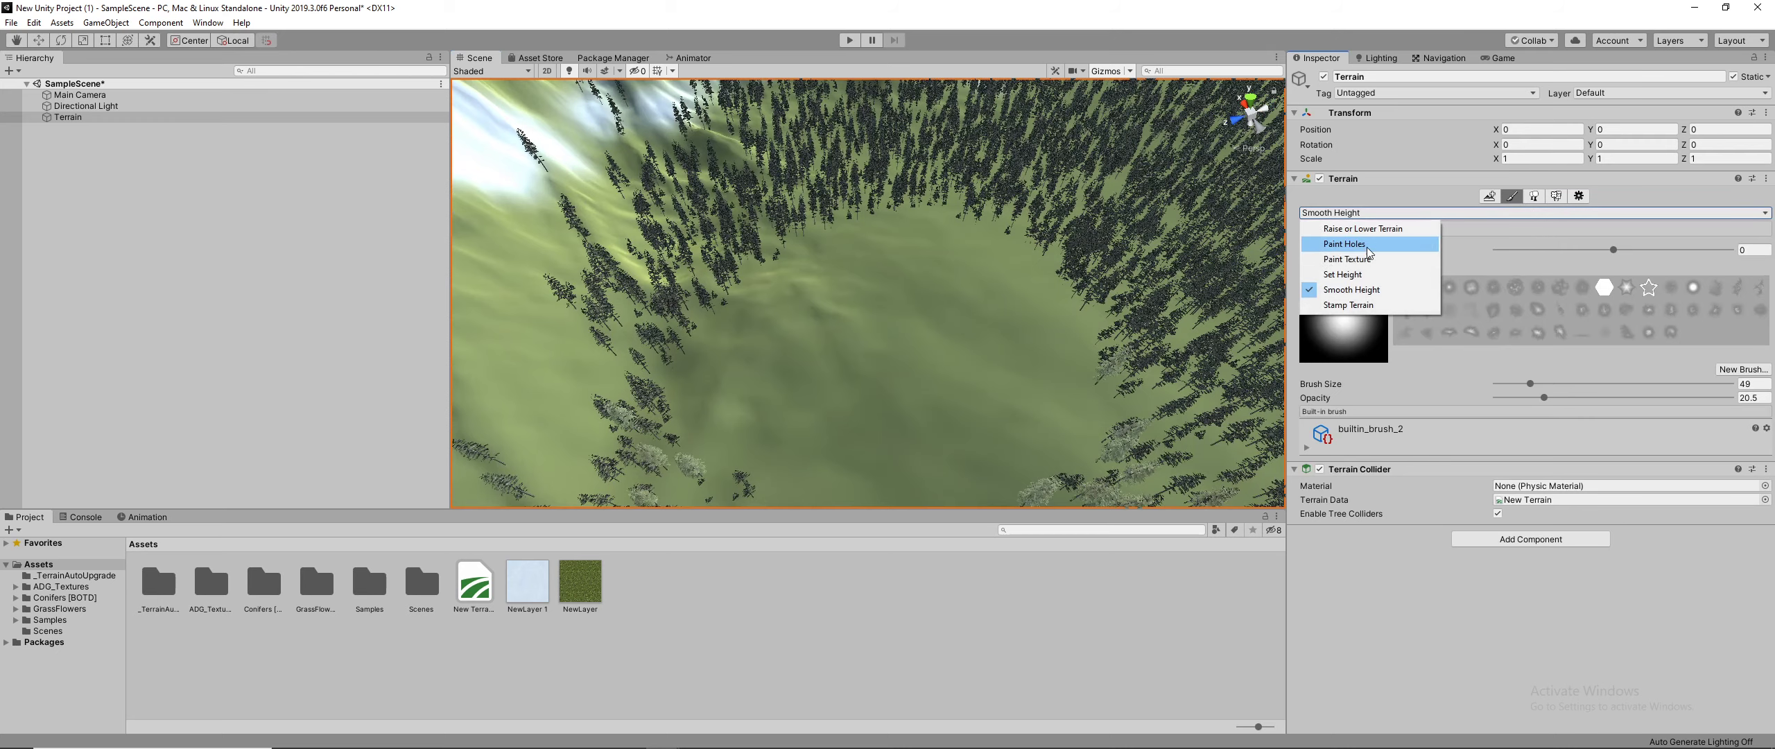
{"action": "left_click", "coordinate": [1351, 260]}
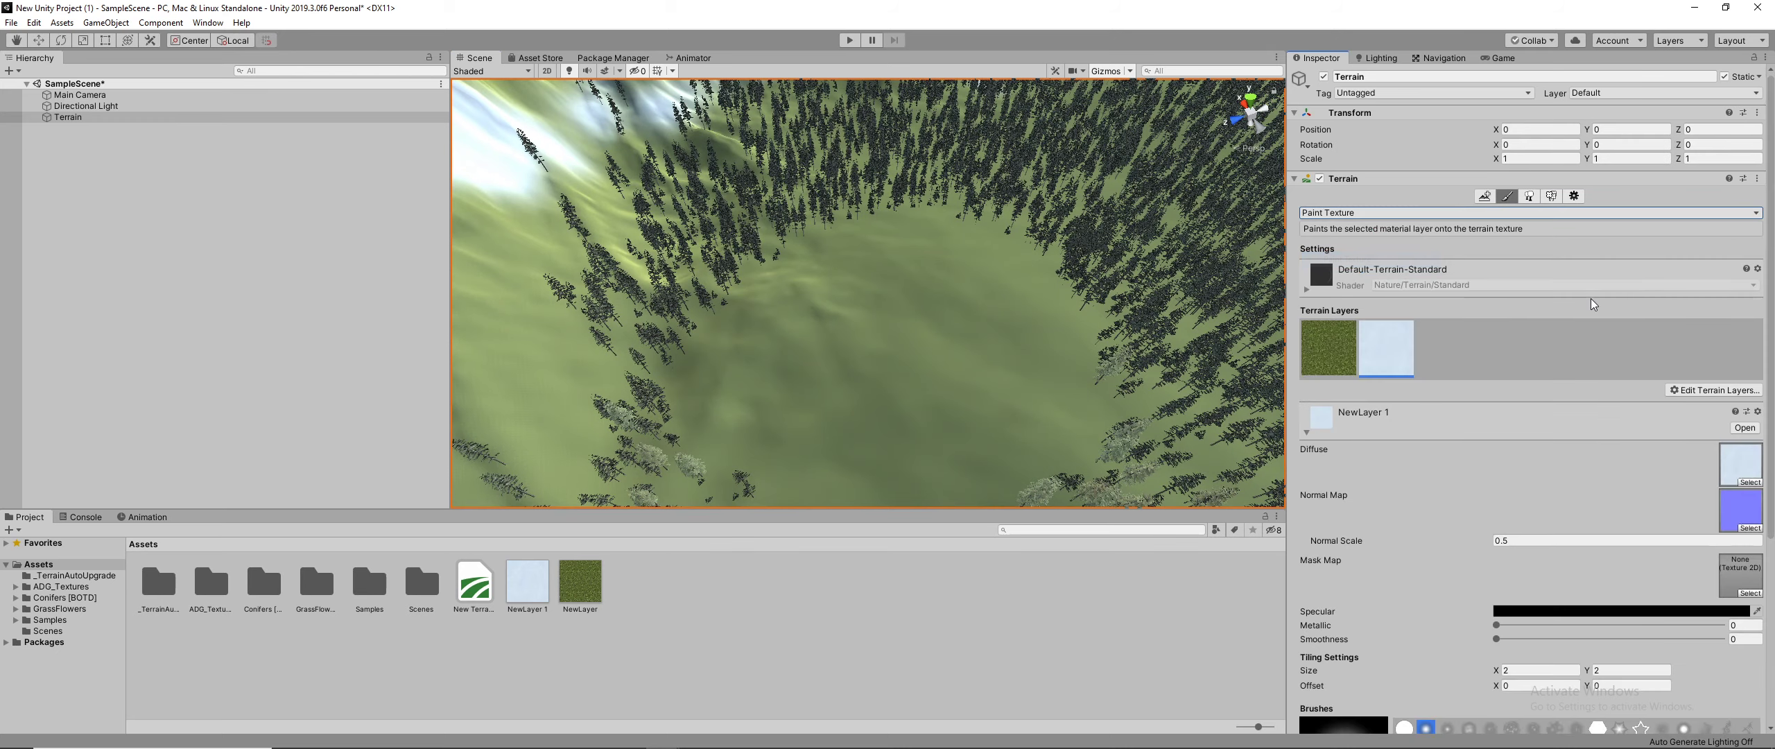
{"action": "left_click", "coordinate": [1725, 391]}
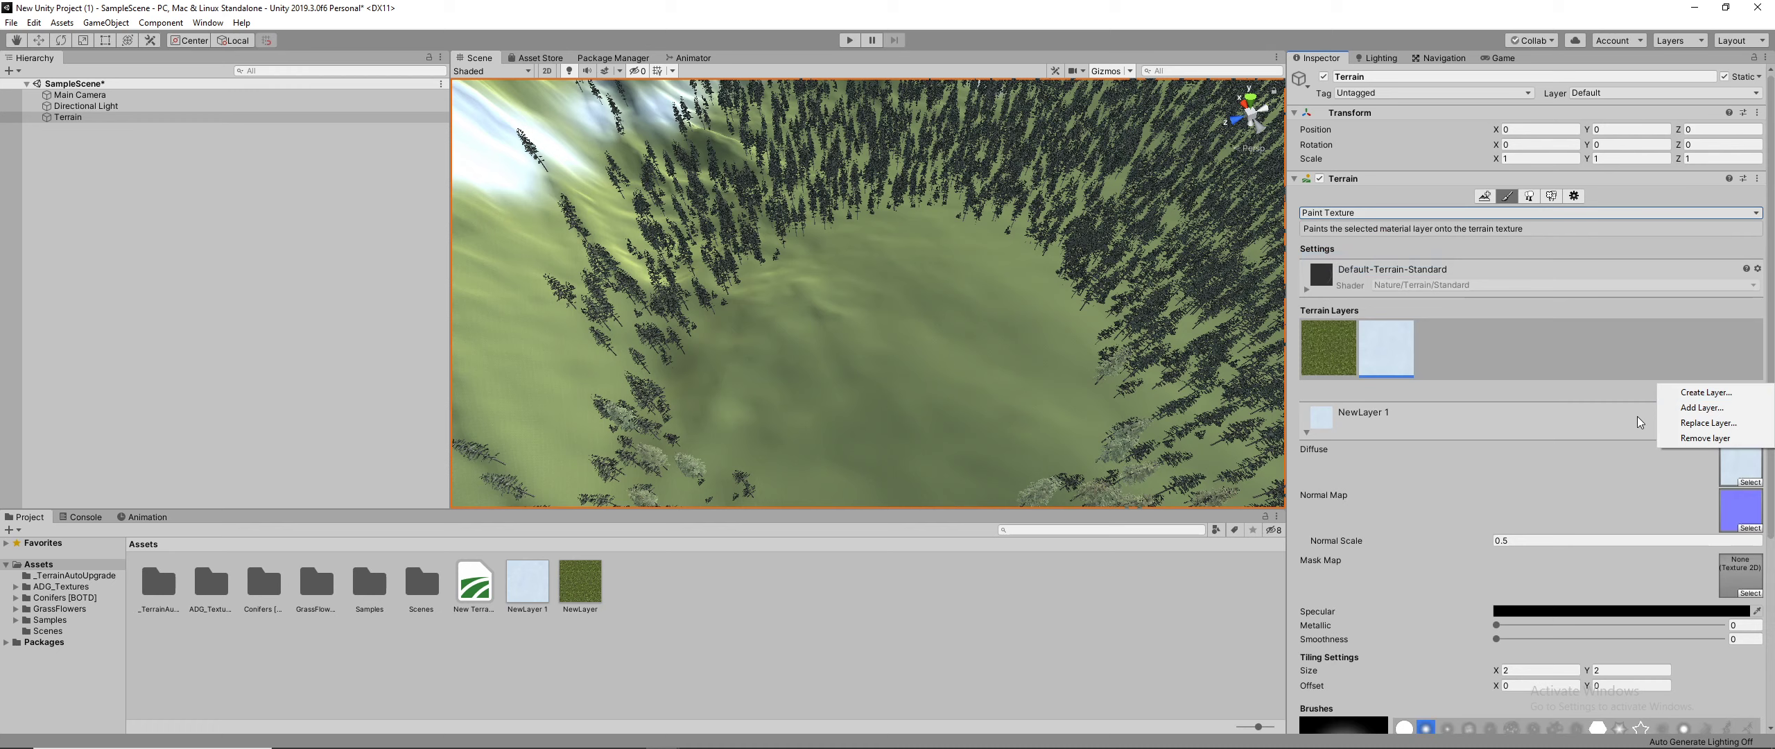
{"action": "left_click", "coordinate": [1693, 394]}
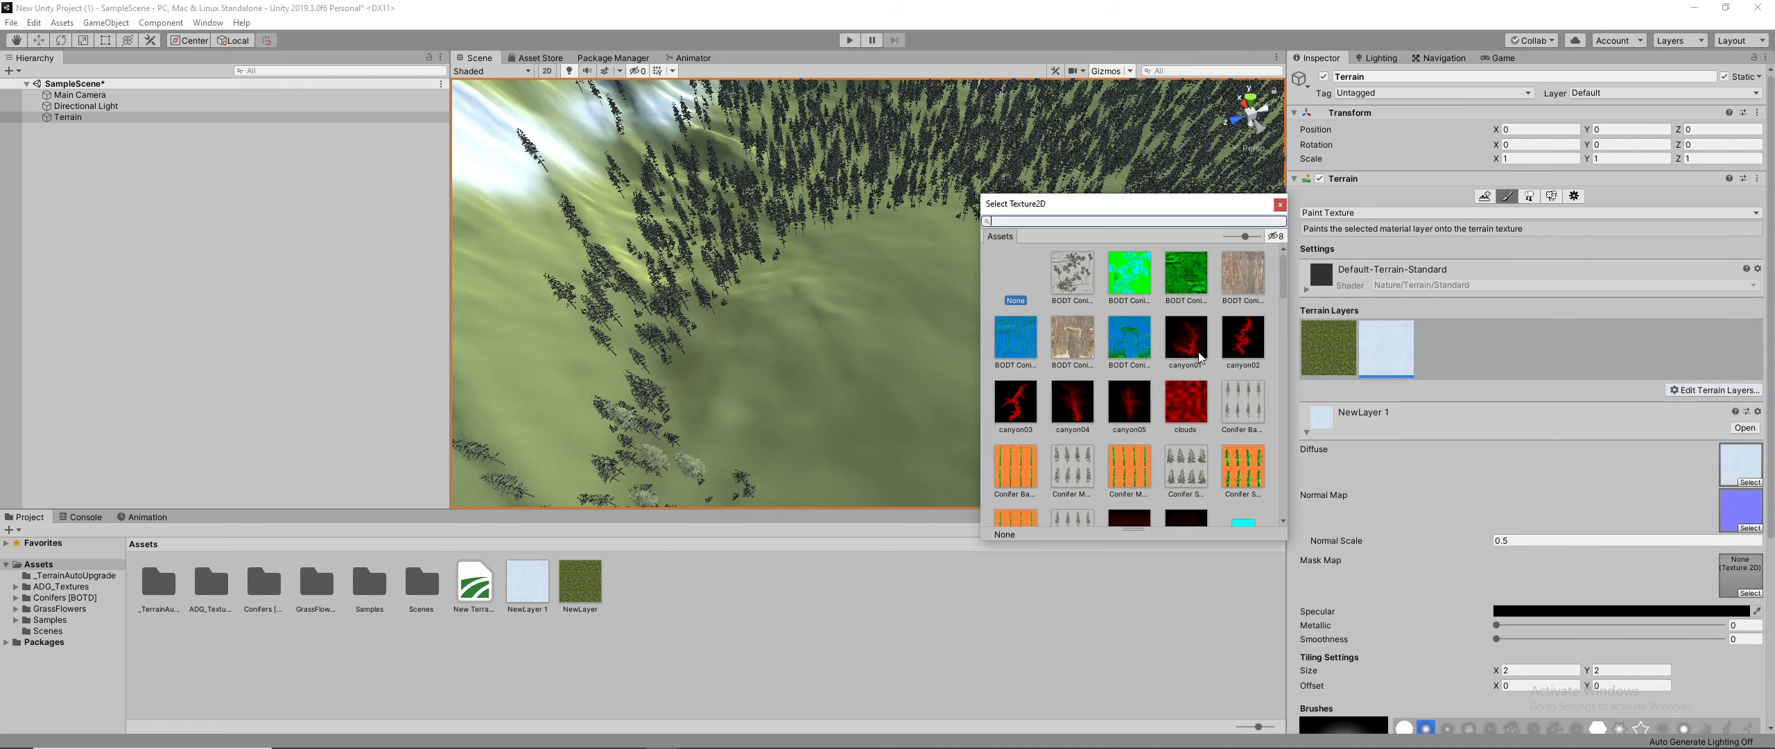
{"action": "scroll", "coordinate": [1199, 357], "scroll_direction": "down", "scroll_amount": 5}
{"action": "scroll", "coordinate": [1054, 246], "scroll_direction": "down", "scroll_amount": 3}
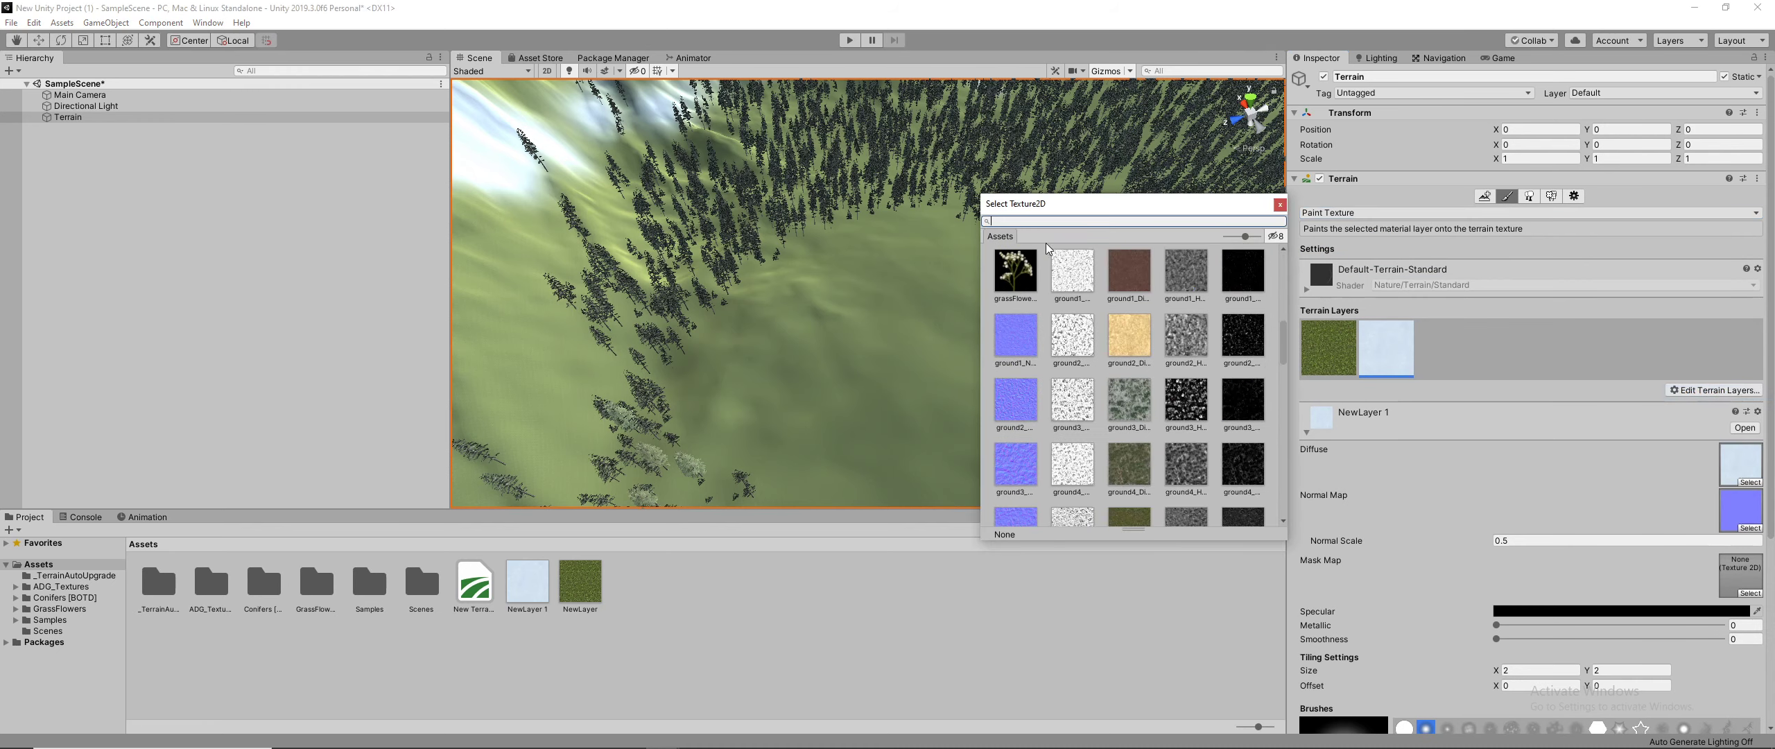
{"action": "type", "text": "gr"}
{"action": "scroll", "coordinate": [1026, 392], "scroll_direction": "down", "scroll_amount": 1}
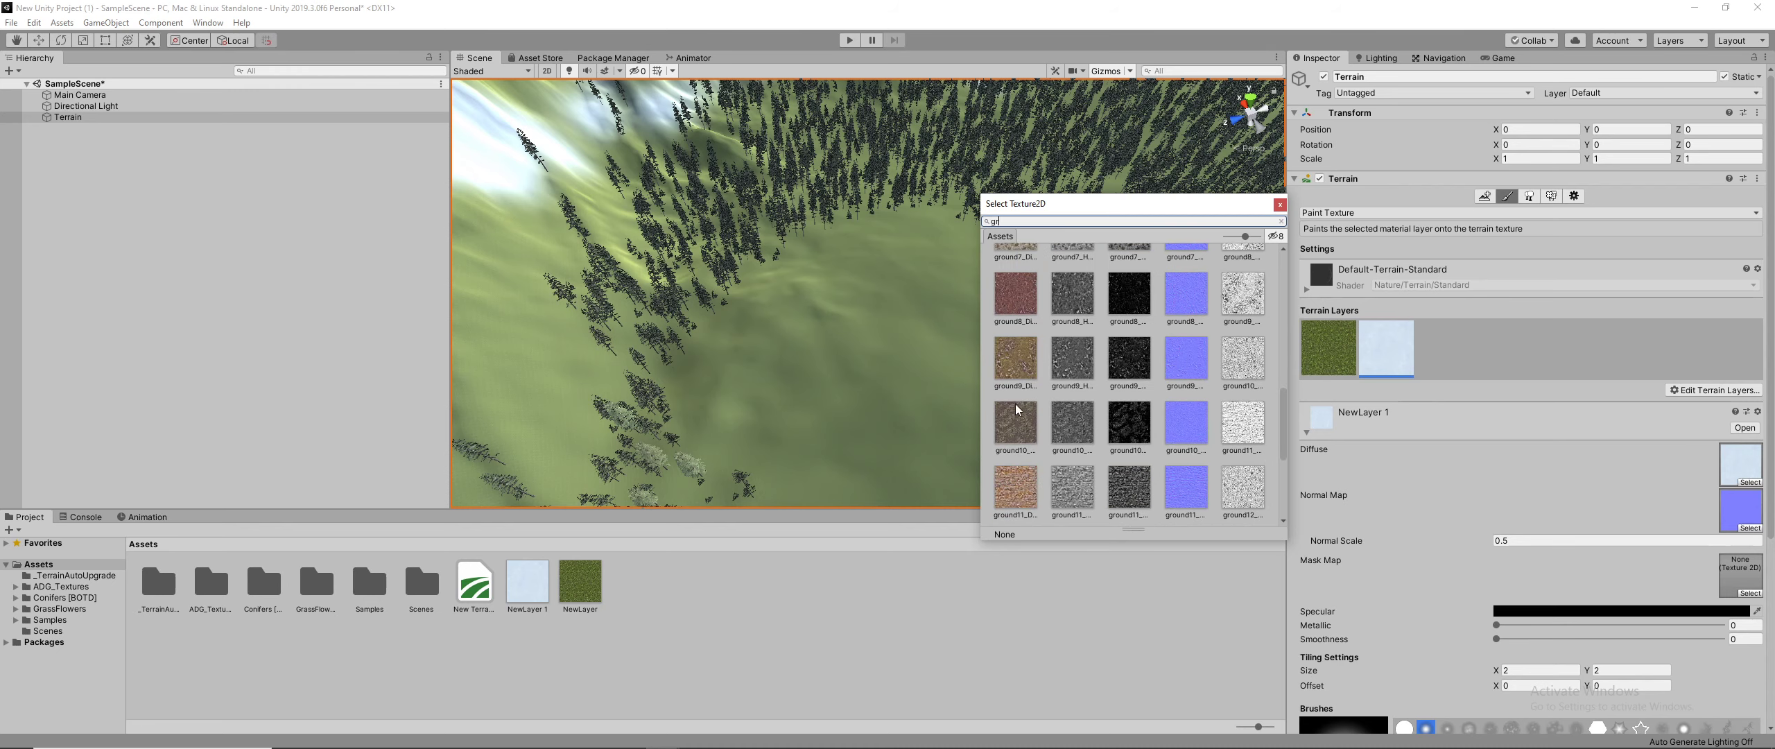
{"action": "left_click", "coordinate": [1013, 290]}
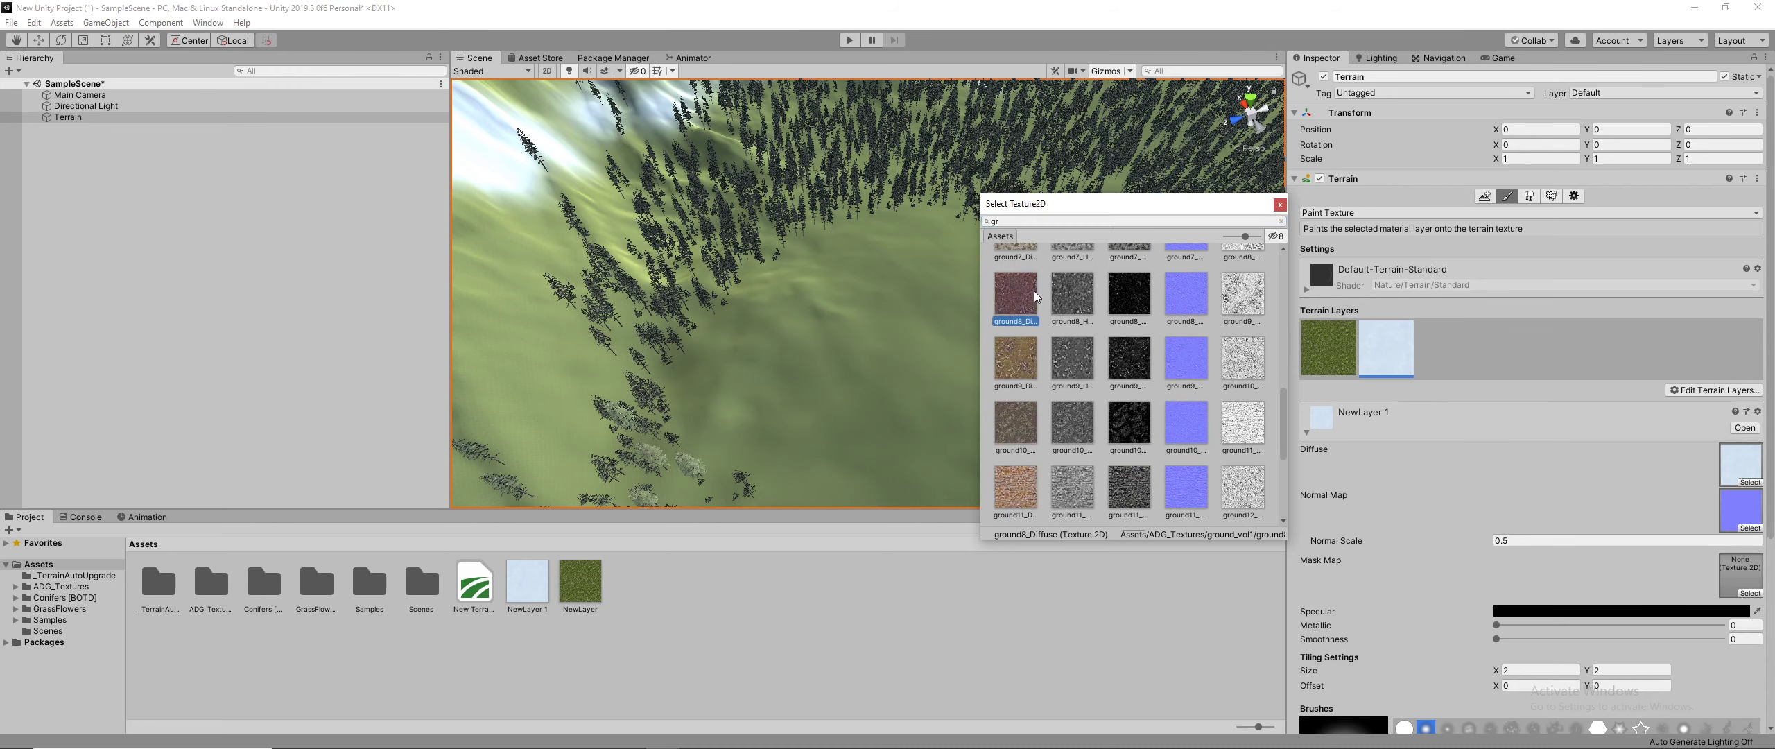
{"action": "double_click", "coordinate": [1034, 291]}
{"action": "left_click", "coordinate": [1444, 344]}
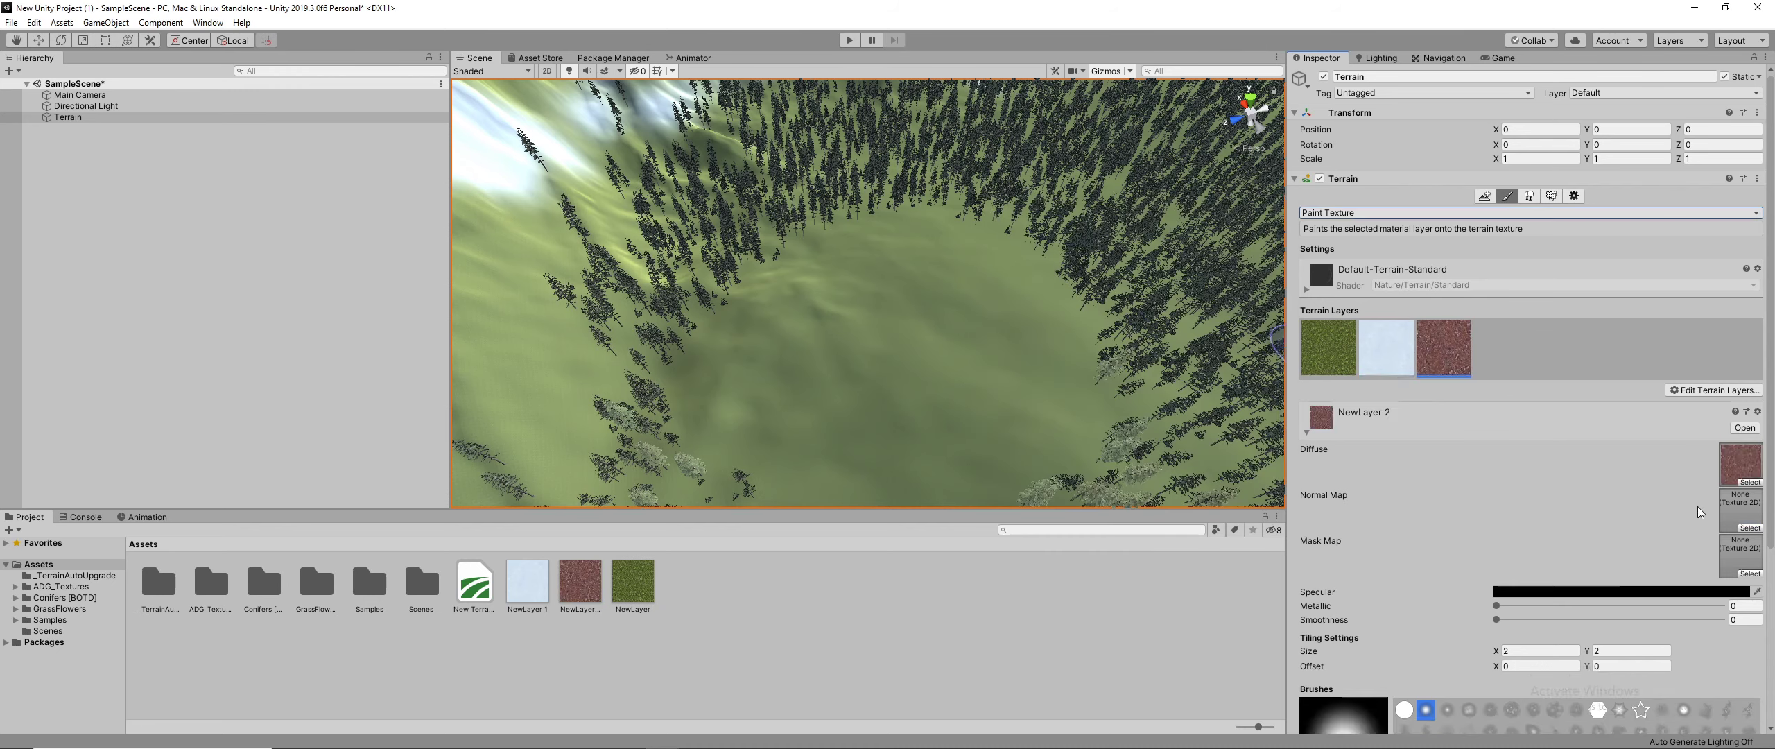
Step: Assign a dark grey ground height texture as the normal map of the reddish ground layer
{"action": "left_click", "coordinate": [1745, 528]}
{"action": "scroll", "coordinate": [1086, 331], "scroll_direction": "up", "scroll_amount": 1}
{"action": "type", "text": "gr"}
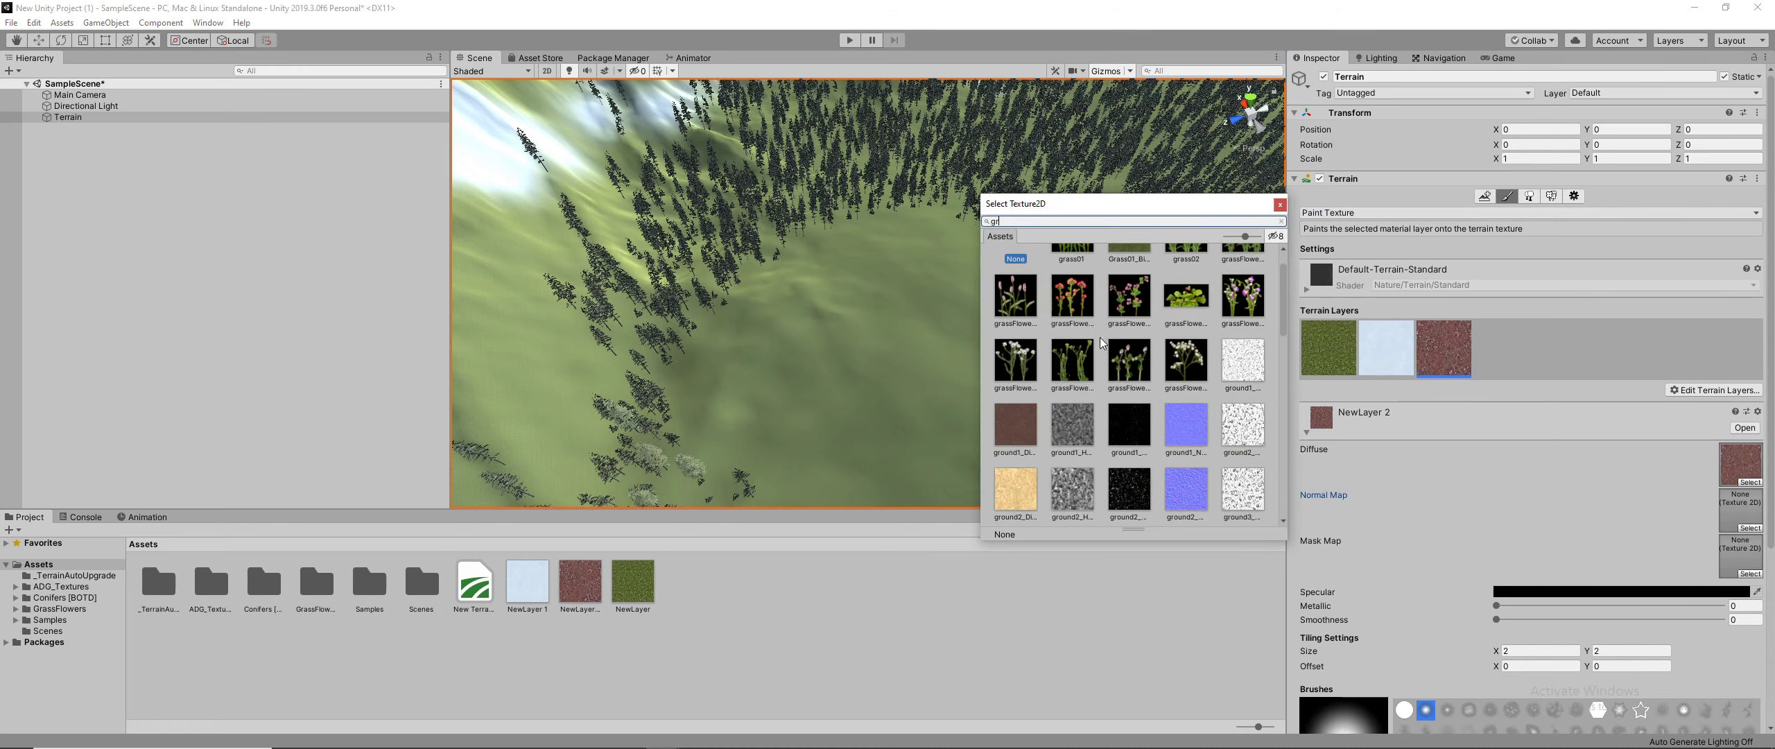
{"action": "scroll", "coordinate": [1102, 392], "scroll_direction": "down", "scroll_amount": 3}
{"action": "scroll", "coordinate": [1137, 401], "scroll_direction": "up", "scroll_amount": 1}
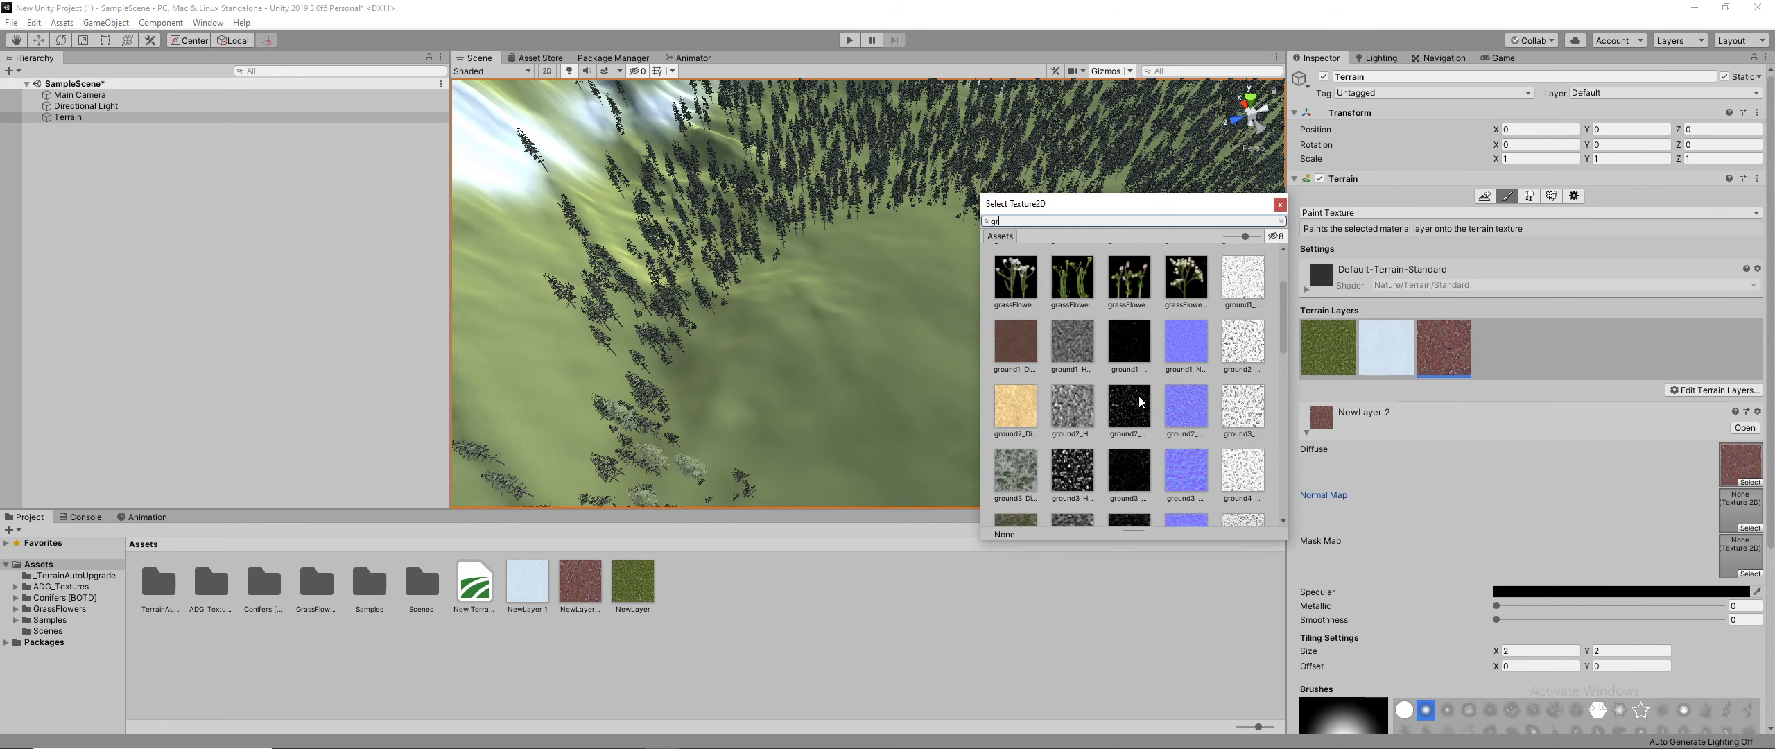
{"action": "scroll", "coordinate": [1137, 401], "scroll_direction": "down", "scroll_amount": 1}
{"action": "scroll", "coordinate": [1040, 324], "scroll_direction": "down", "scroll_amount": 1}
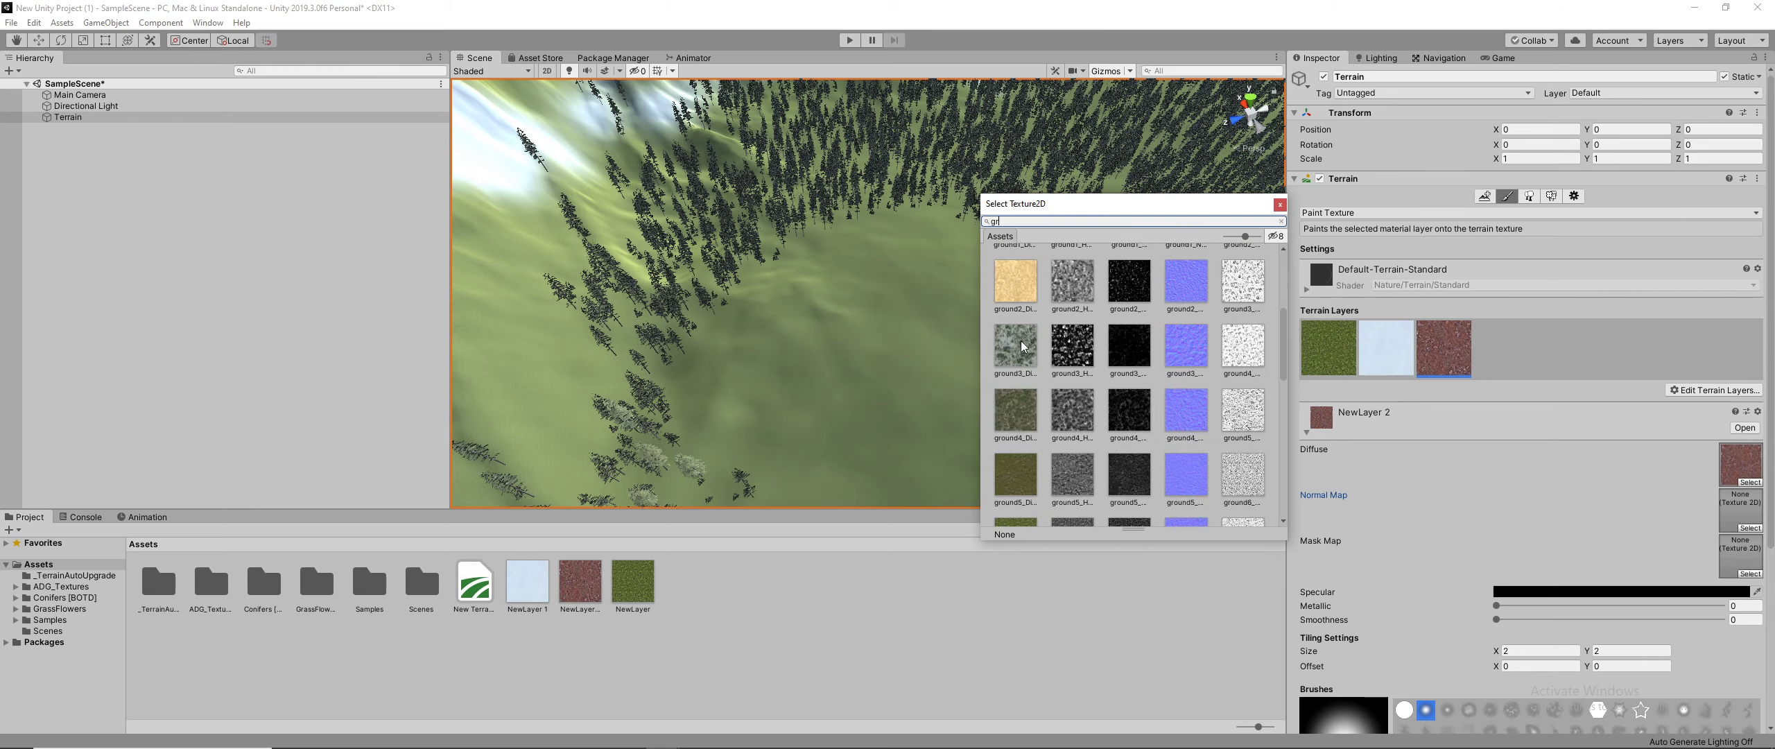
{"action": "scroll", "coordinate": [1025, 350], "scroll_direction": "up", "scroll_amount": 1}
{"action": "double_click", "coordinate": [1092, 312]}
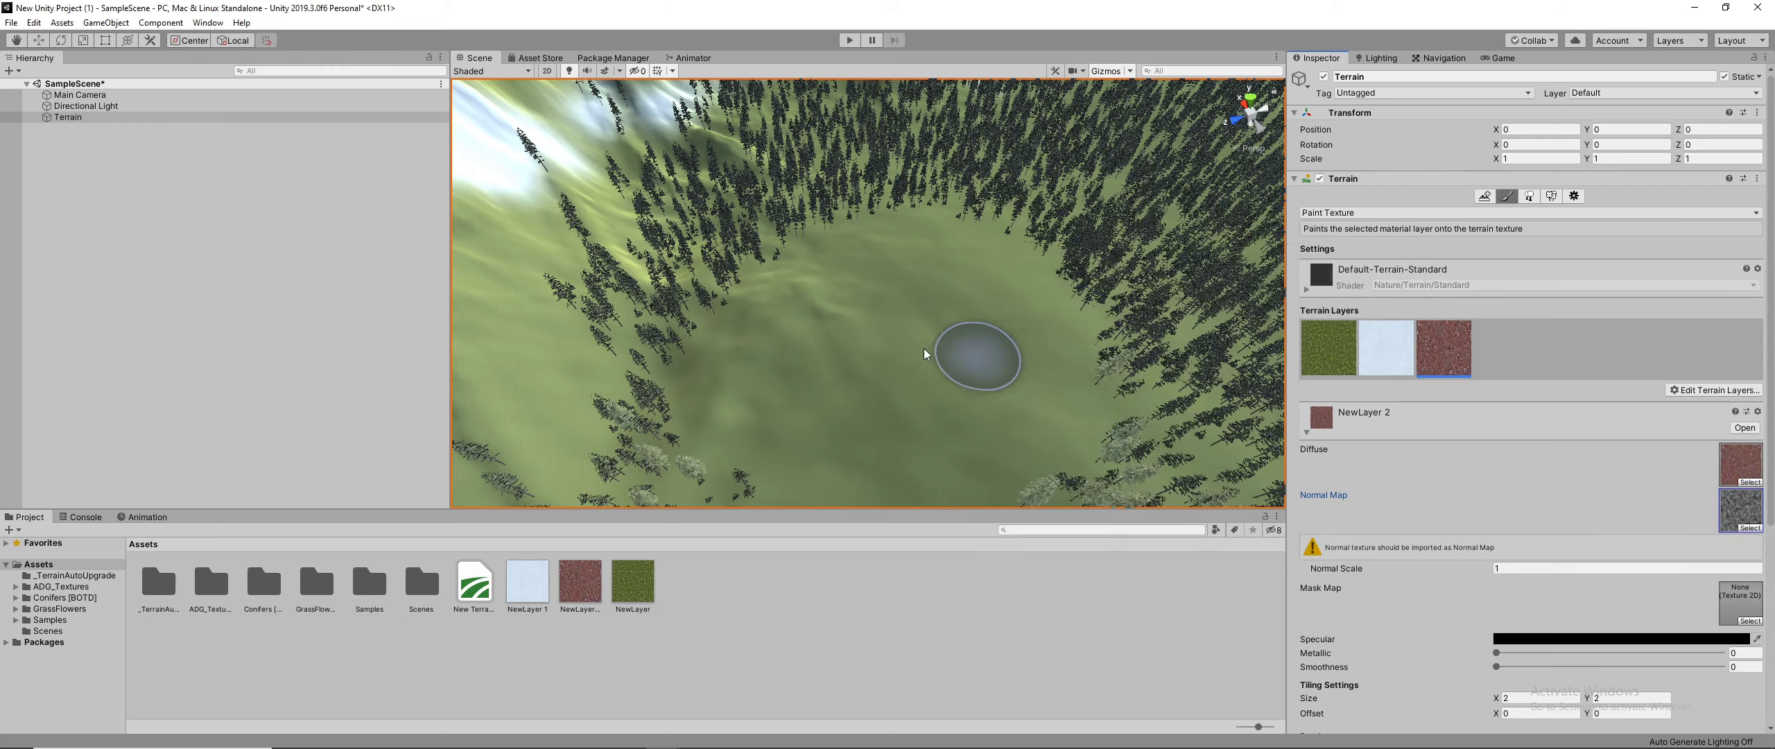
Step: Set the reddish ground layer's normal scale to 0.5
{"action": "scroll", "coordinate": [868, 335], "scroll_direction": "up", "scroll_amount": 5}
{"action": "scroll", "coordinate": [1412, 493], "scroll_direction": "down", "scroll_amount": 5}
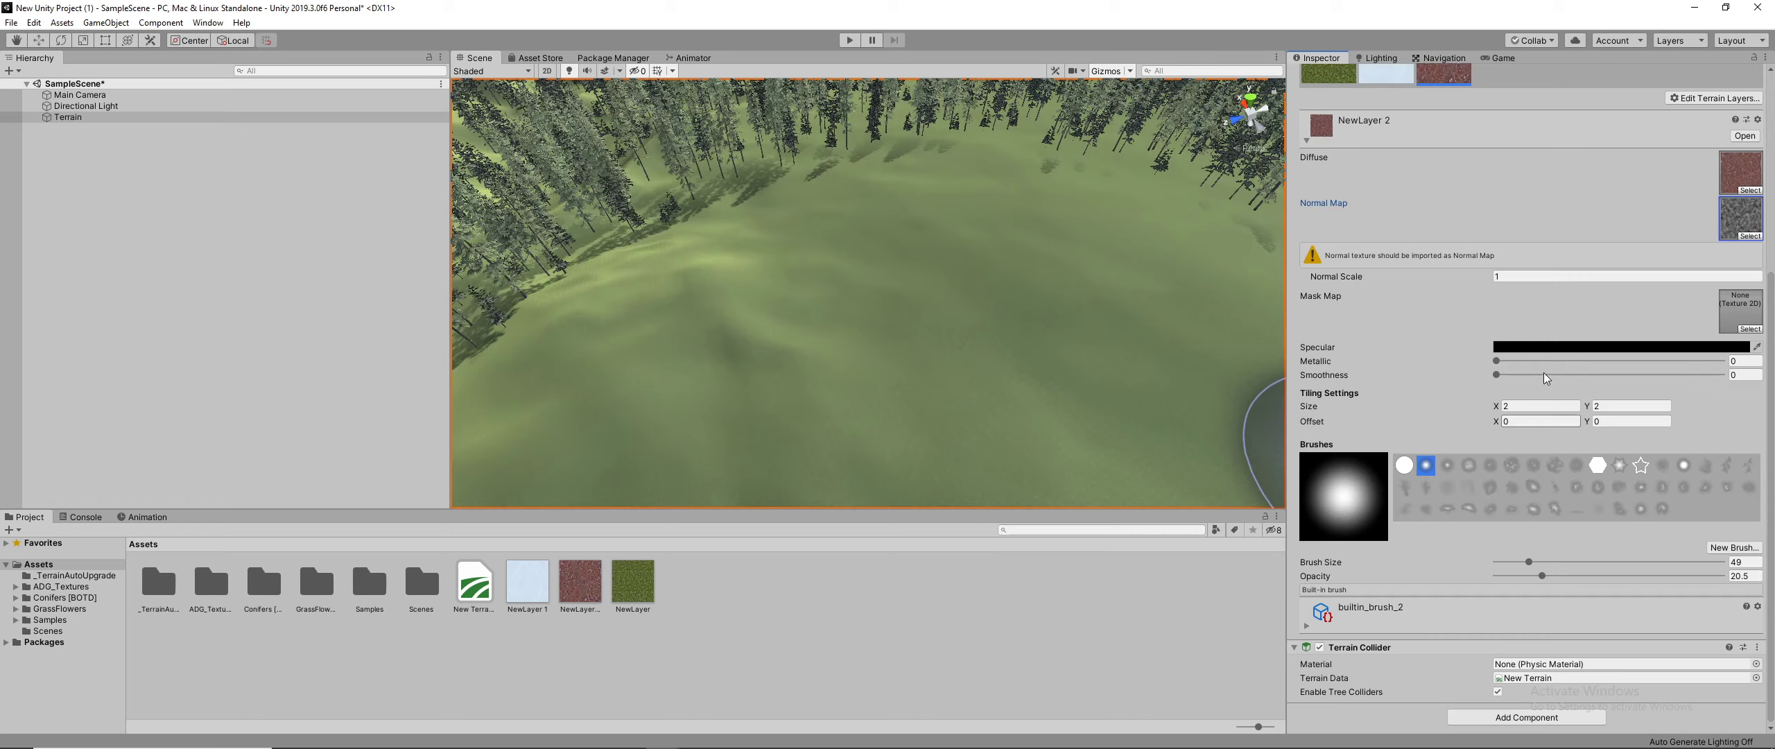
{"action": "left_click", "coordinate": [1512, 280]}
{"action": "type", "text": "0.5"}
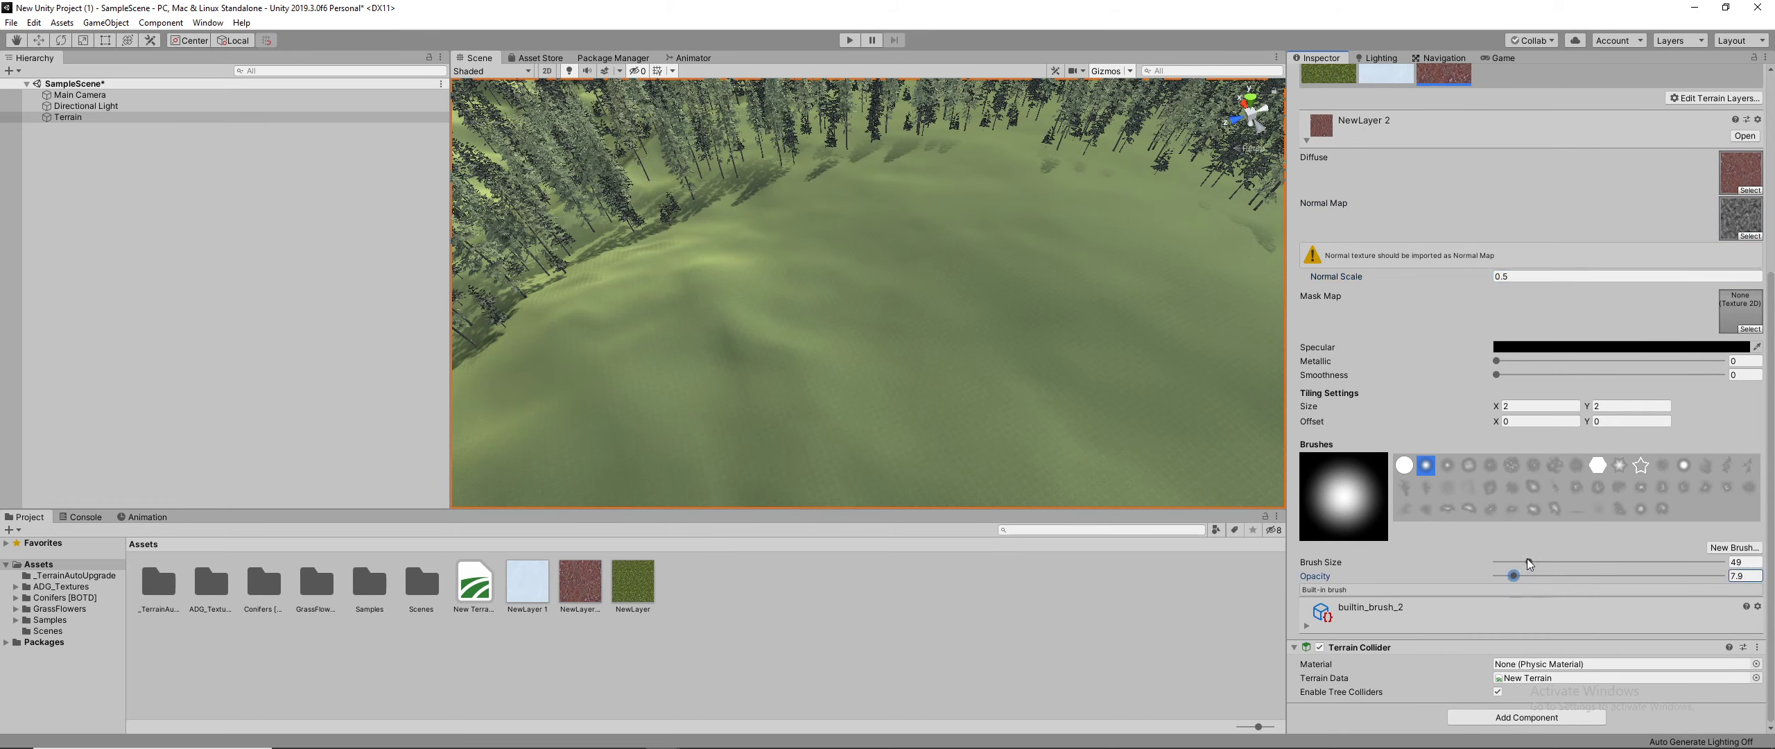
Step: Set the texture brush size to 18 and paint a ring-shaped reddish path on the grass of the clearing
{"action": "left_click_drag", "start_coordinate": [1528, 560], "coordinate": [1516, 561]}
{"action": "mouse_move", "coordinate": [1120, 473]}
{"action": "middle_mouse_down"}
{"action": "mouse_move", "coordinate": [932, 285]}
{"action": "mouse_move", "coordinate": [998, 264]}
{"action": "middle_mouse_up"}
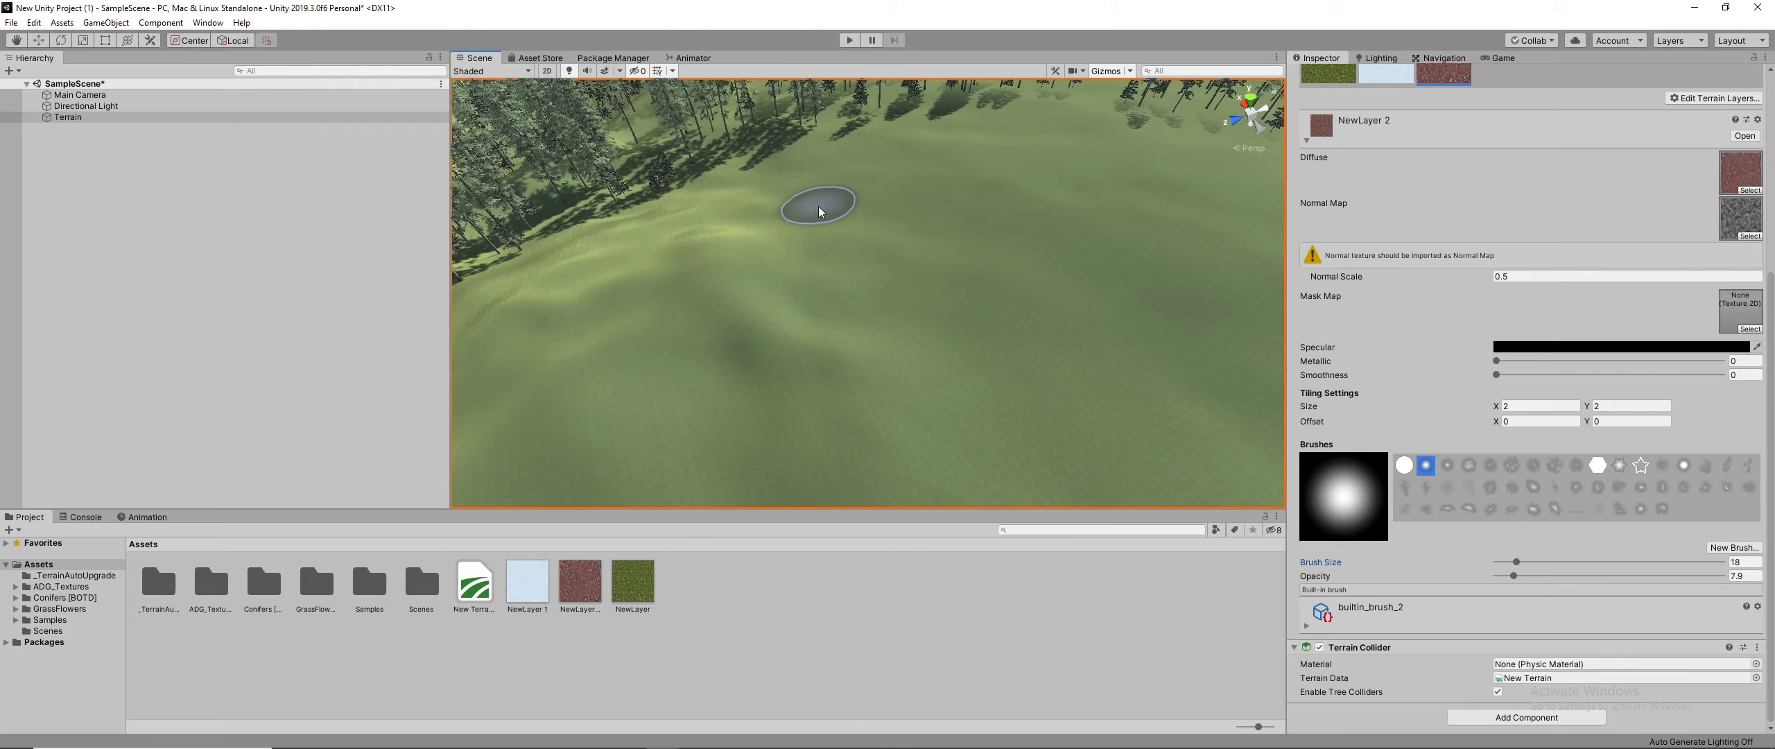
{"action": "left_click_drag", "start_coordinate": [818, 203], "coordinate": [807, 246]}
{"action": "left_click_drag", "start_coordinate": [780, 303], "coordinate": [782, 371]}
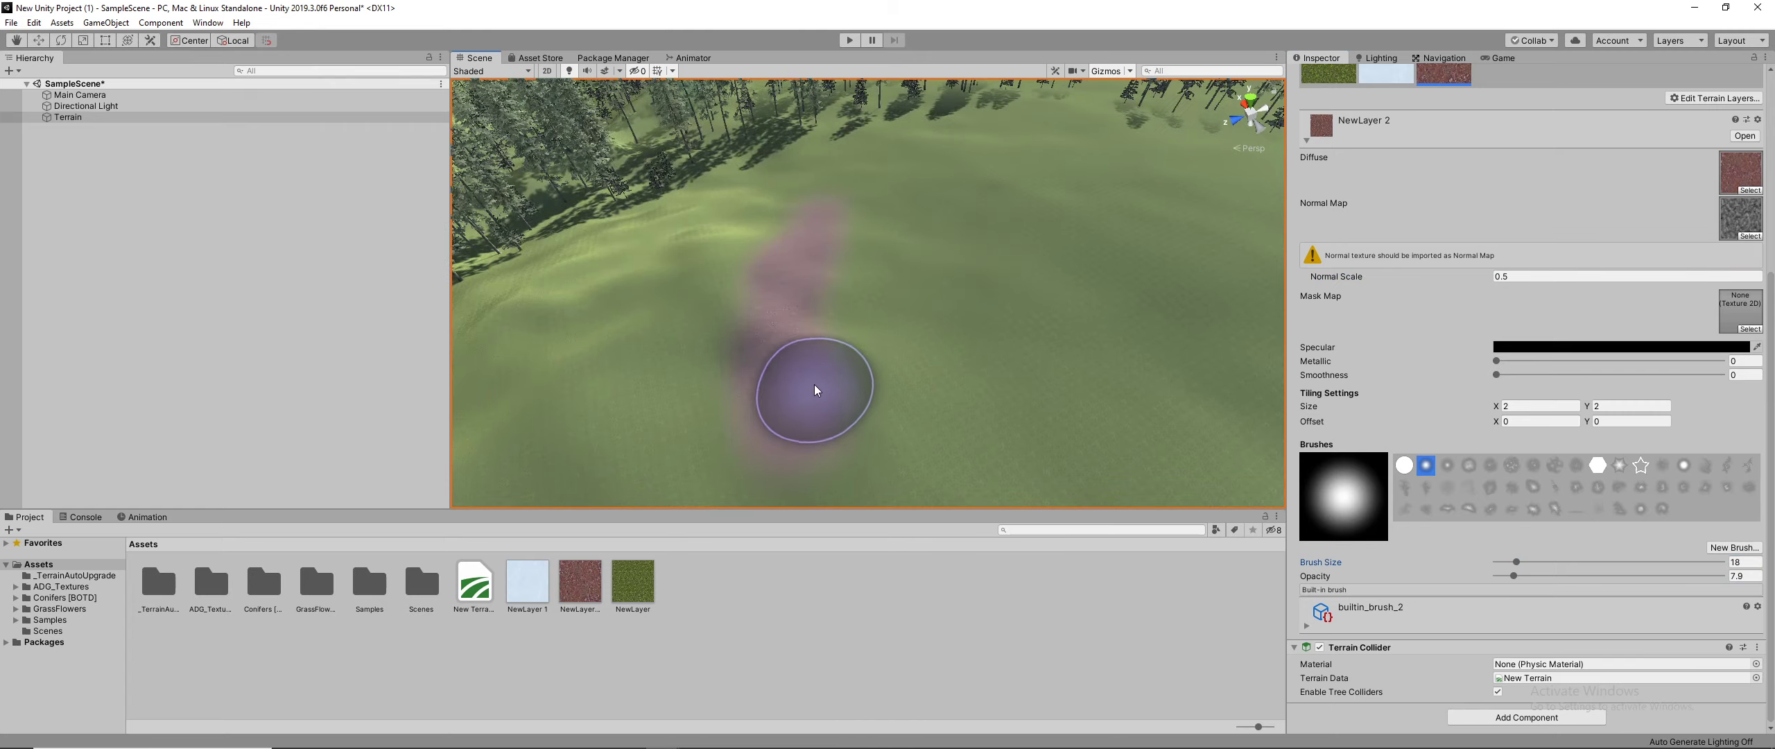
{"action": "middle_click_drag", "start_coordinate": [816, 377], "coordinate": [791, 244]}
{"action": "left_click_drag", "start_coordinate": [791, 244], "coordinate": [842, 338]}
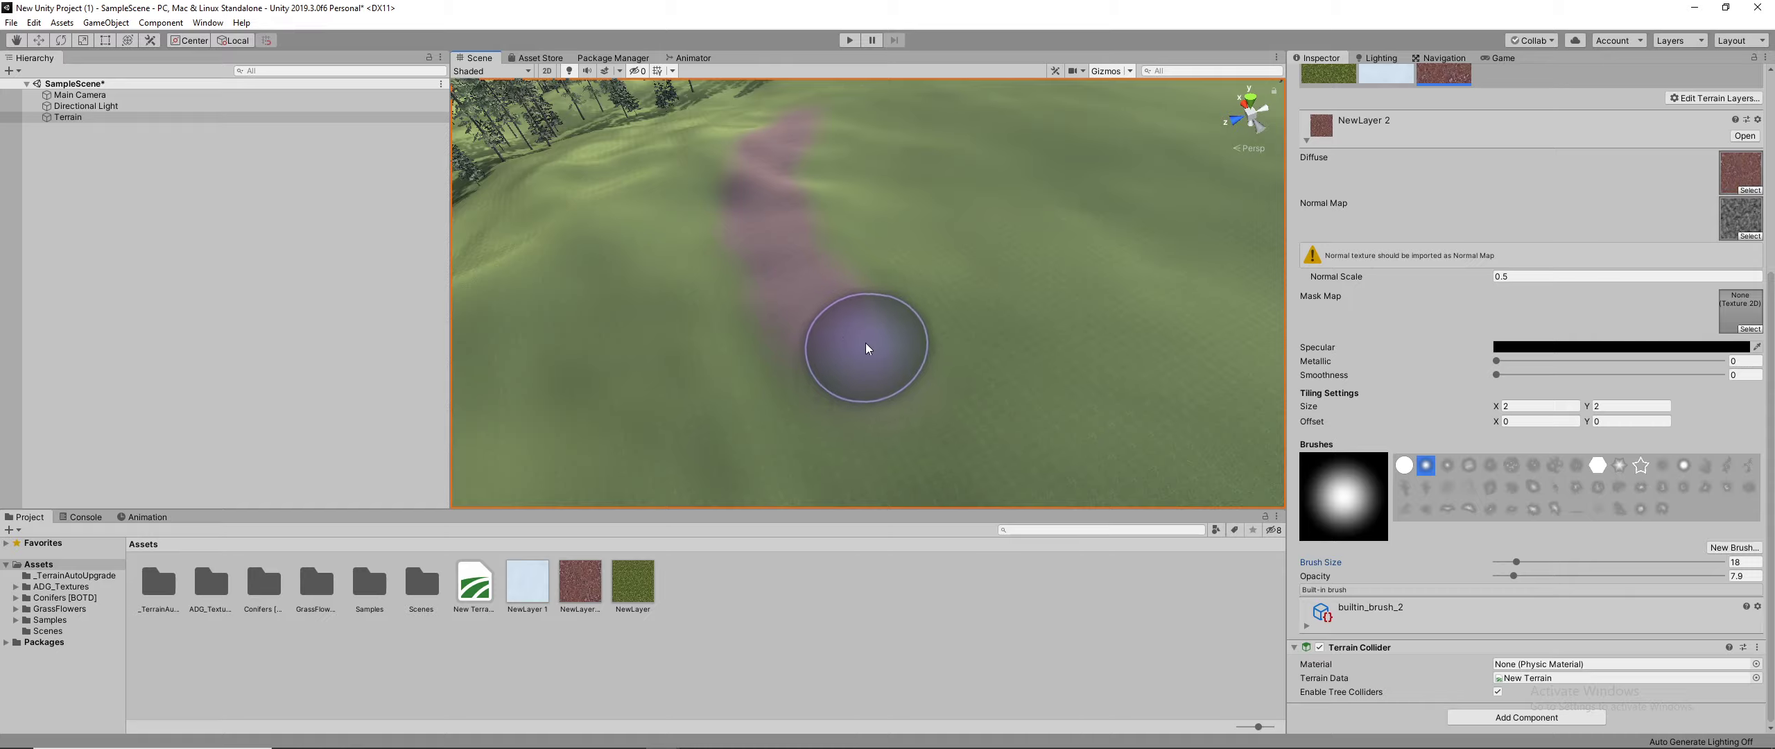
{"action": "middle_click_drag", "start_coordinate": [865, 342], "coordinate": [770, 317]}
{"action": "mouse_move", "coordinate": [770, 317]}
{"action": "left_mouse_down"}
{"action": "mouse_move", "coordinate": [885, 336]}
{"action": "mouse_move", "coordinate": [1005, 315]}
{"action": "left_mouse_up"}
{"action": "scroll", "coordinate": [1033, 303], "scroll_direction": "down", "scroll_amount": 5}
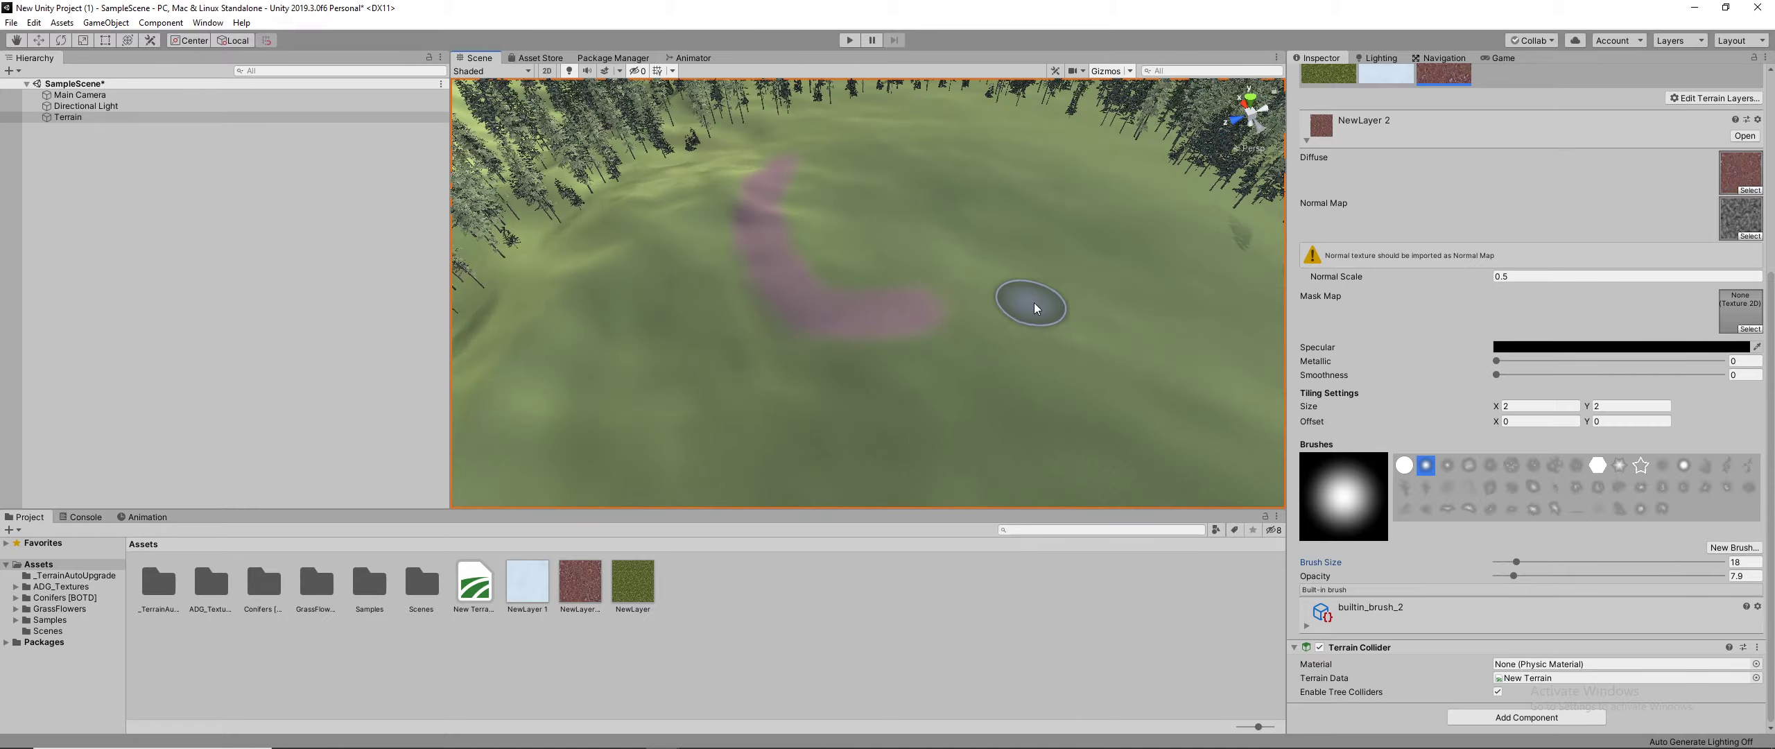
{"action": "middle_click_drag", "start_coordinate": [1035, 302], "coordinate": [859, 463]}
{"action": "left_click_drag", "start_coordinate": [787, 468], "coordinate": [904, 402]}
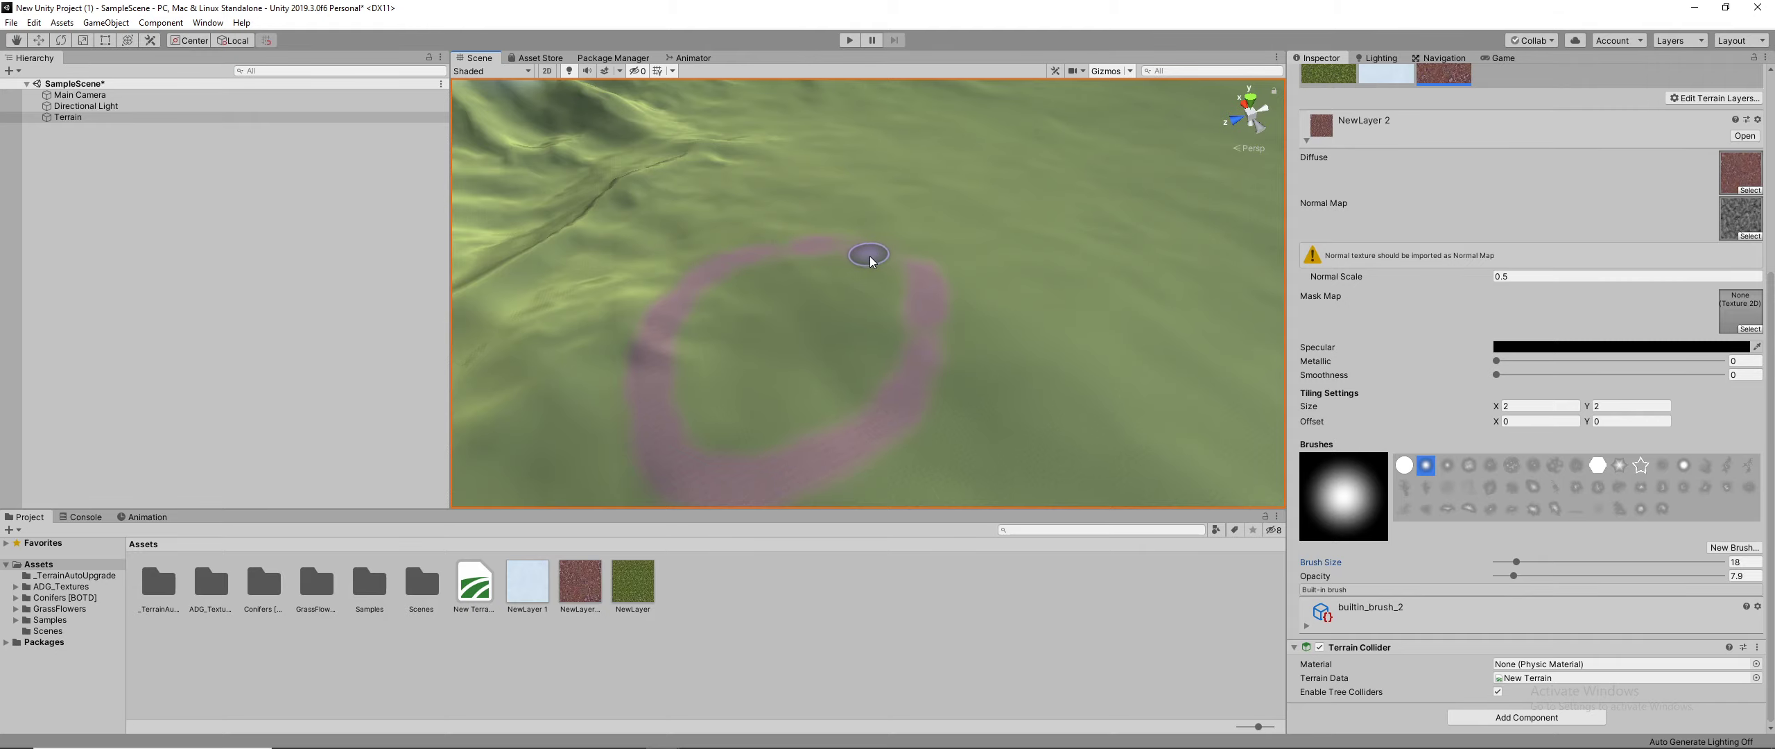
Step: Paint a round reddish spot in the centre of the ring and several paths branching outward from it
{"action": "mouse_move", "coordinate": [764, 334]}
{"action": "left_mouse_down"}
{"action": "mouse_move", "coordinate": [777, 359]}
{"action": "mouse_move", "coordinate": [778, 336]}
{"action": "left_mouse_up"}
{"action": "scroll", "coordinate": [863, 328], "scroll_direction": "down", "scroll_amount": 5}
{"action": "mouse_move", "coordinate": [844, 324]}
{"action": "middle_mouse_down"}
{"action": "mouse_move", "coordinate": [918, 217]}
{"action": "mouse_move", "coordinate": [915, 301]}
{"action": "middle_mouse_up"}
{"action": "mouse_move", "coordinate": [796, 374]}
{"action": "left_mouse_down"}
{"action": "mouse_move", "coordinate": [767, 414]}
{"action": "mouse_move", "coordinate": [893, 368]}
{"action": "left_mouse_up"}
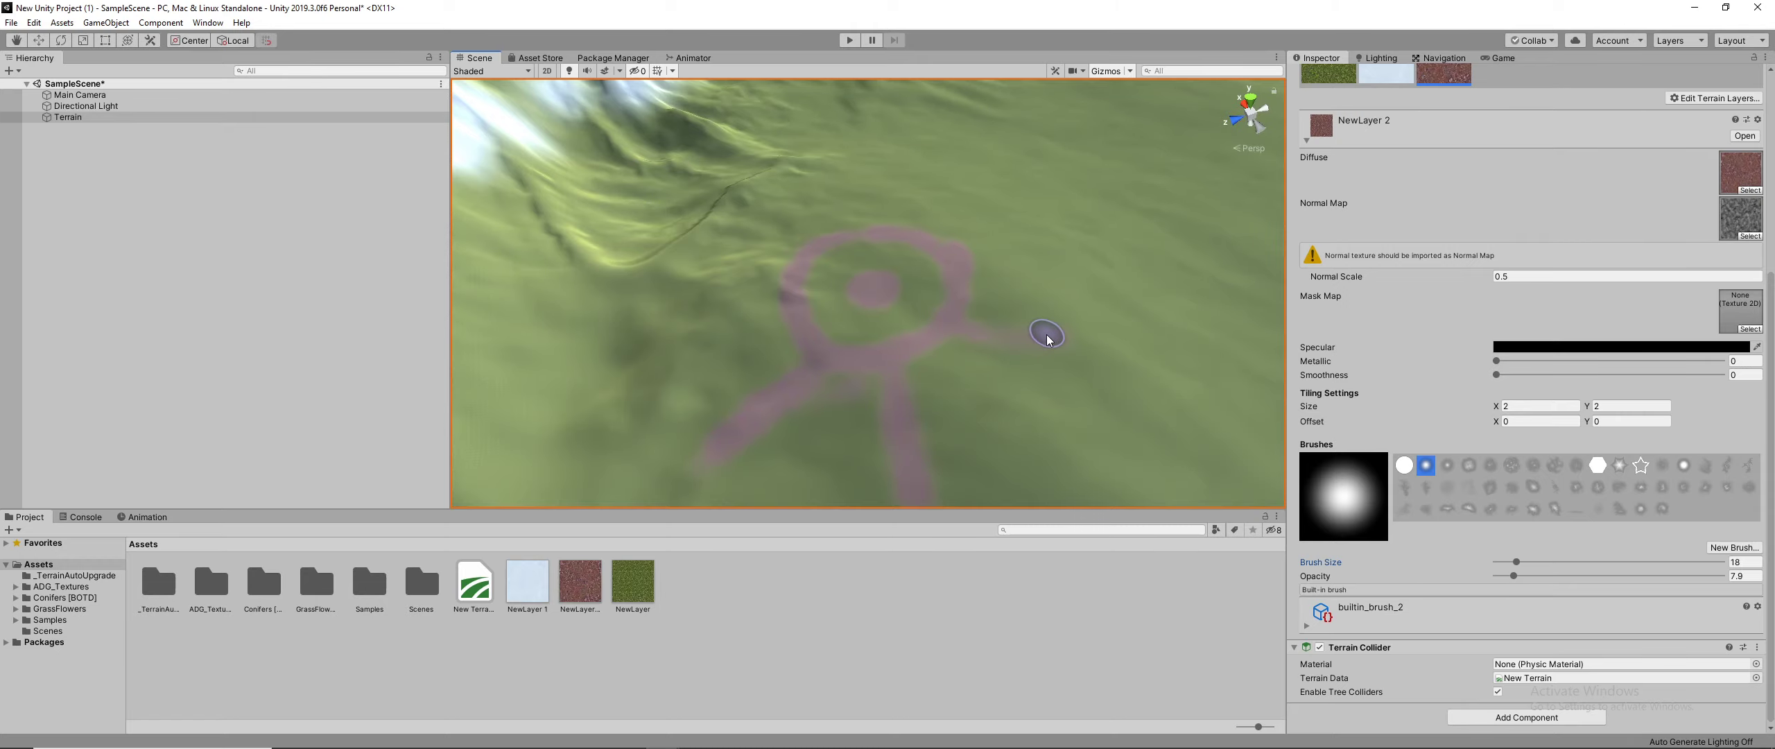
{"action": "left_click_drag", "start_coordinate": [1046, 335], "coordinate": [1048, 327]}
{"action": "left_click_drag", "start_coordinate": [791, 291], "coordinate": [778, 291]}
Step: Paint a wide reddish patch attached to the far side of the ring path, reaching toward the forest edge
{"action": "middle_click_drag", "start_coordinate": [796, 290], "coordinate": [777, 391]}
{"action": "left_click_drag", "start_coordinate": [874, 310], "coordinate": [942, 280]}
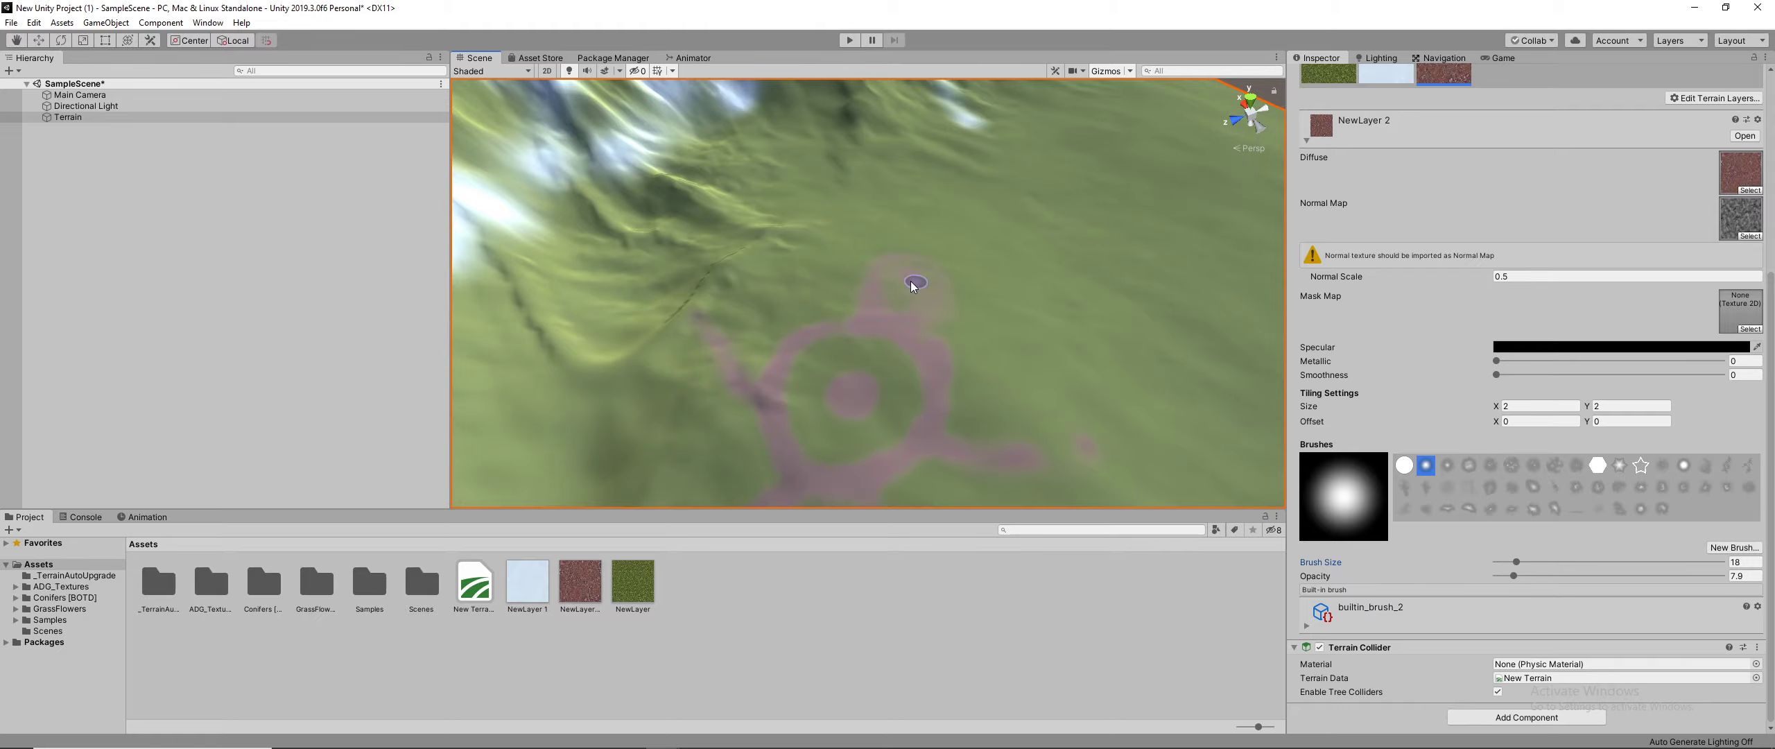
{"action": "left_click_drag", "start_coordinate": [879, 286], "coordinate": [869, 312]}
{"action": "scroll", "coordinate": [868, 317], "scroll_direction": "up", "scroll_amount": 5}
{"action": "left_click_drag", "start_coordinate": [973, 362], "coordinate": [856, 289]}
Step: Switch to tree painting, set the tree density to 13 and paint a group of bare conifers inside the ring
{"action": "scroll", "coordinate": [855, 289], "scroll_direction": "down", "scroll_amount": 10}
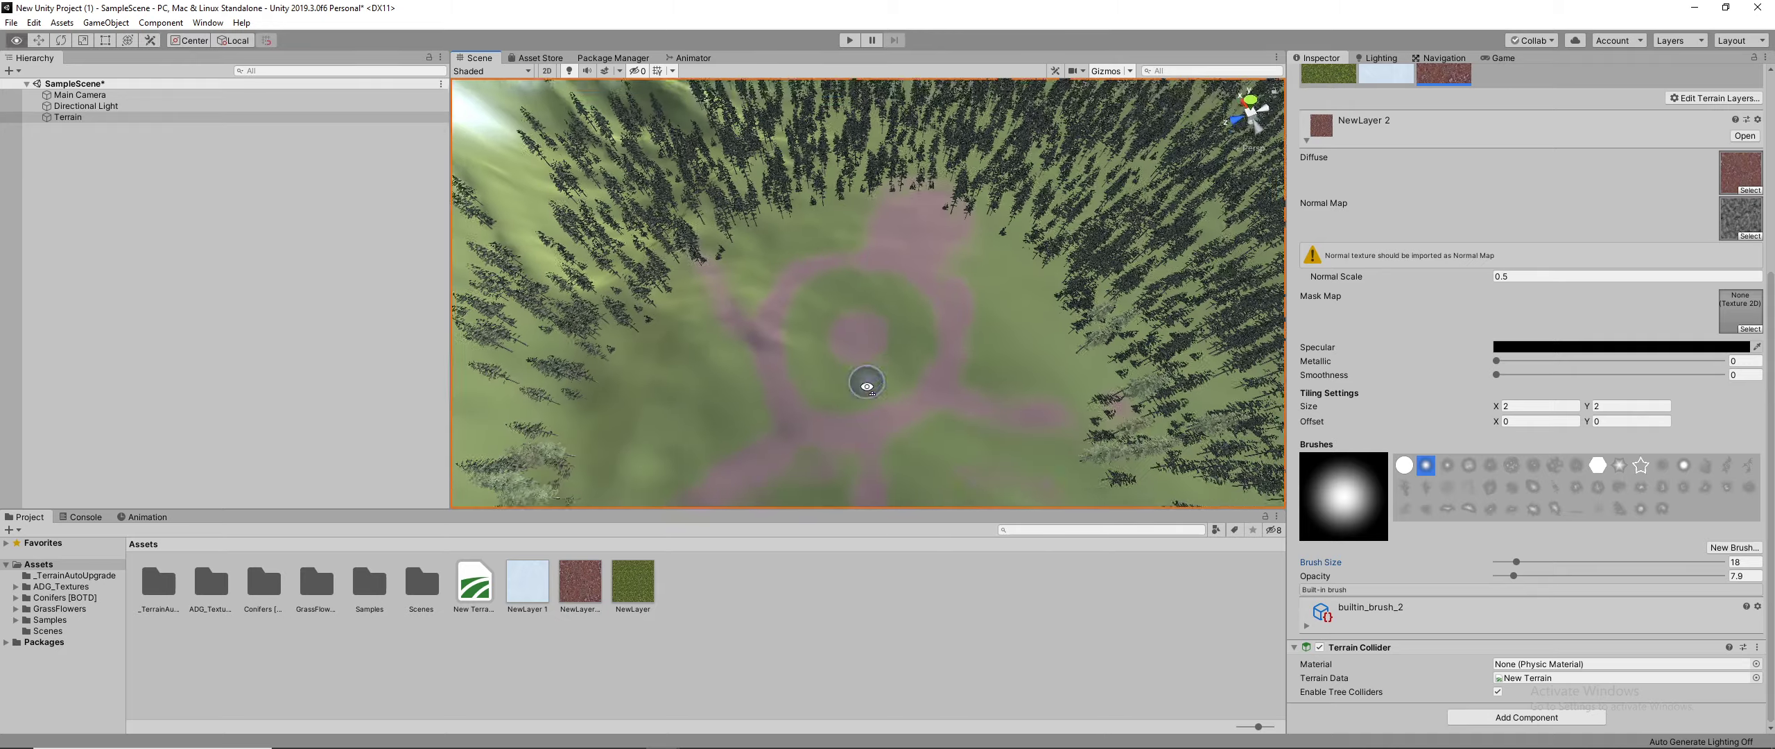
{"action": "scroll", "coordinate": [898, 364], "scroll_direction": "down", "scroll_amount": 3}
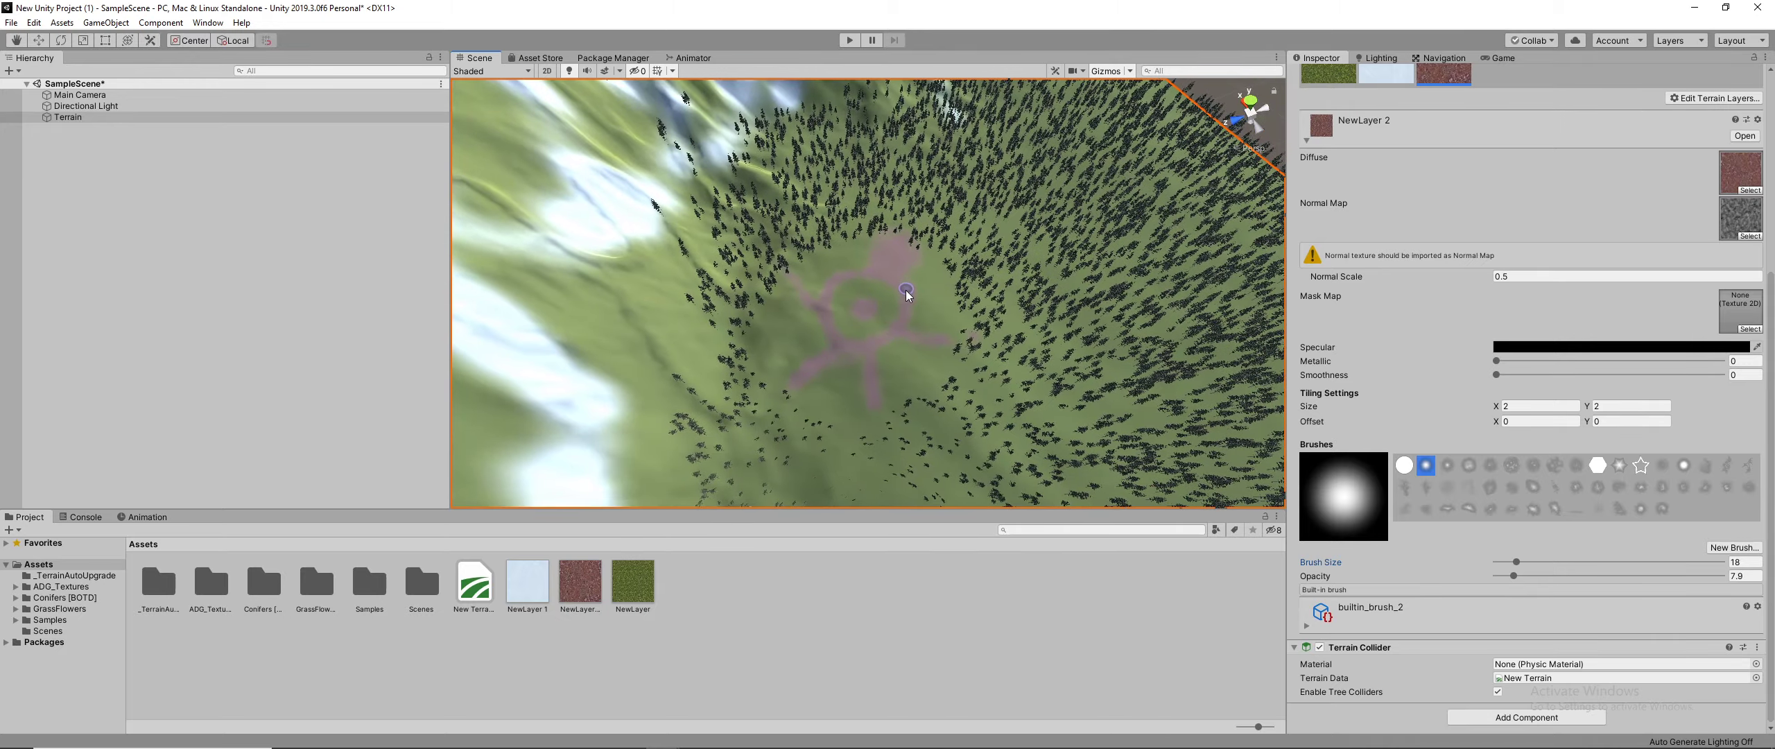
{"action": "middle_click_drag", "start_coordinate": [906, 290], "coordinate": [903, 251]}
{"action": "scroll", "coordinate": [902, 251], "scroll_direction": "up", "scroll_amount": 7}
{"action": "scroll", "coordinate": [1395, 183], "scroll_direction": "up", "scroll_amount": 7}
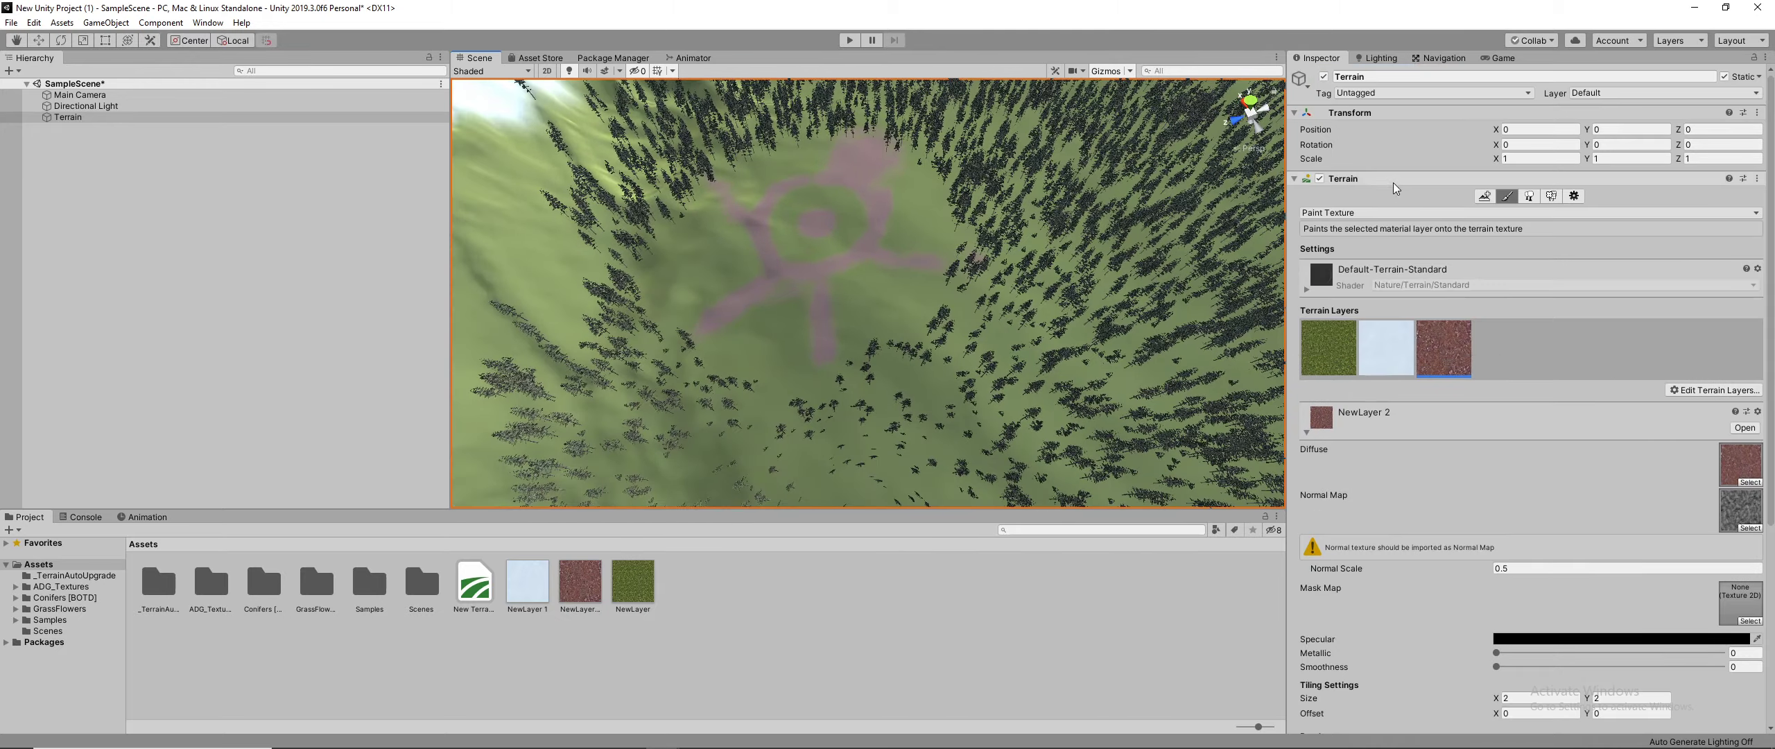
{"action": "left_click", "coordinate": [1538, 197]}
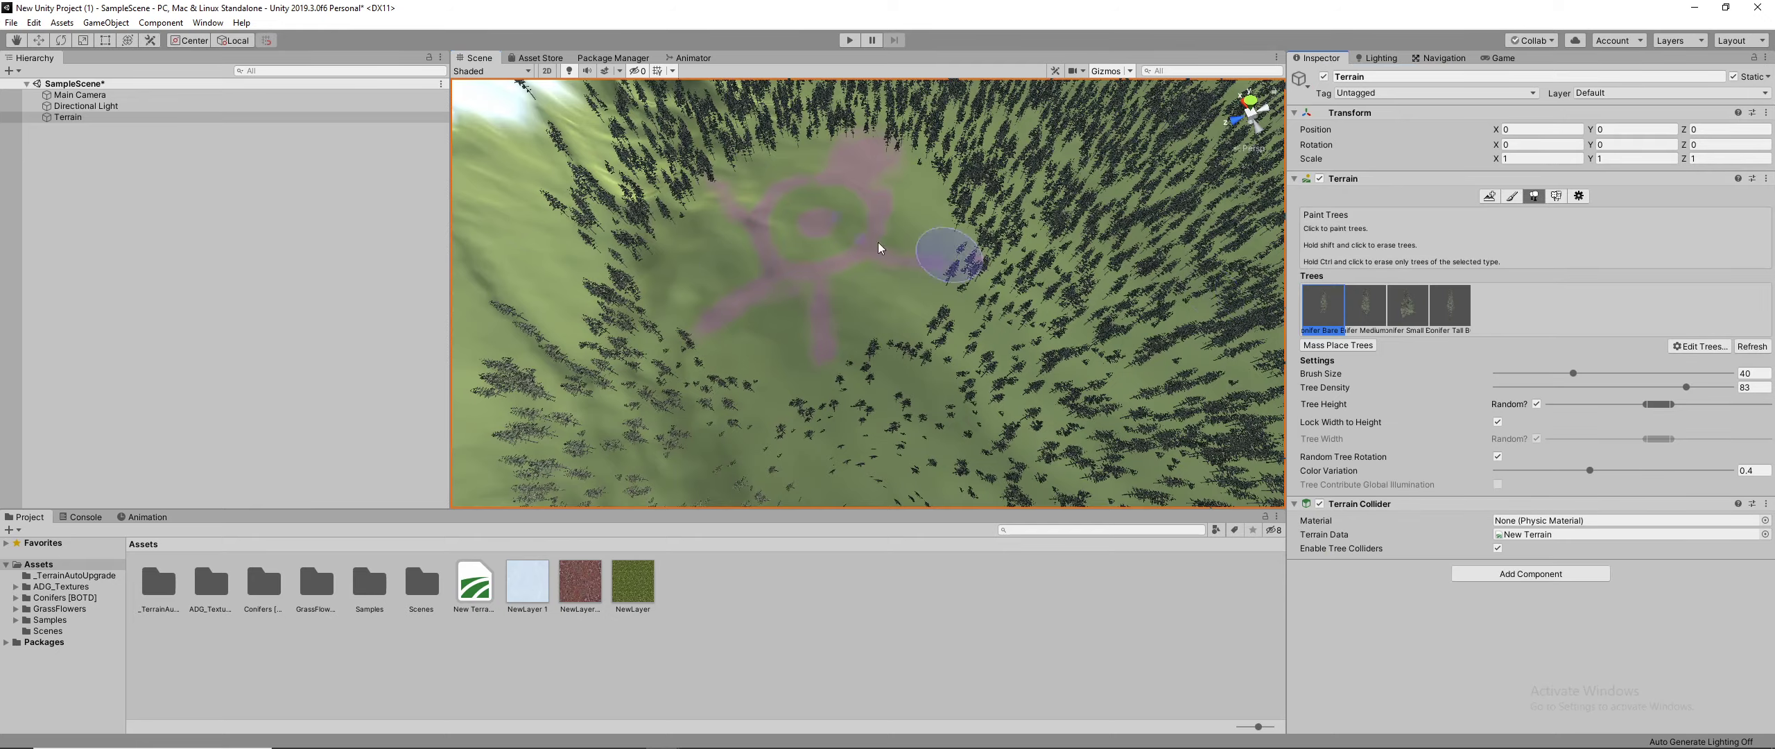
{"action": "scroll", "coordinate": [811, 226], "scroll_direction": "up", "scroll_amount": 8}
{"action": "middle_click_drag", "start_coordinate": [959, 368], "coordinate": [1004, 337]}
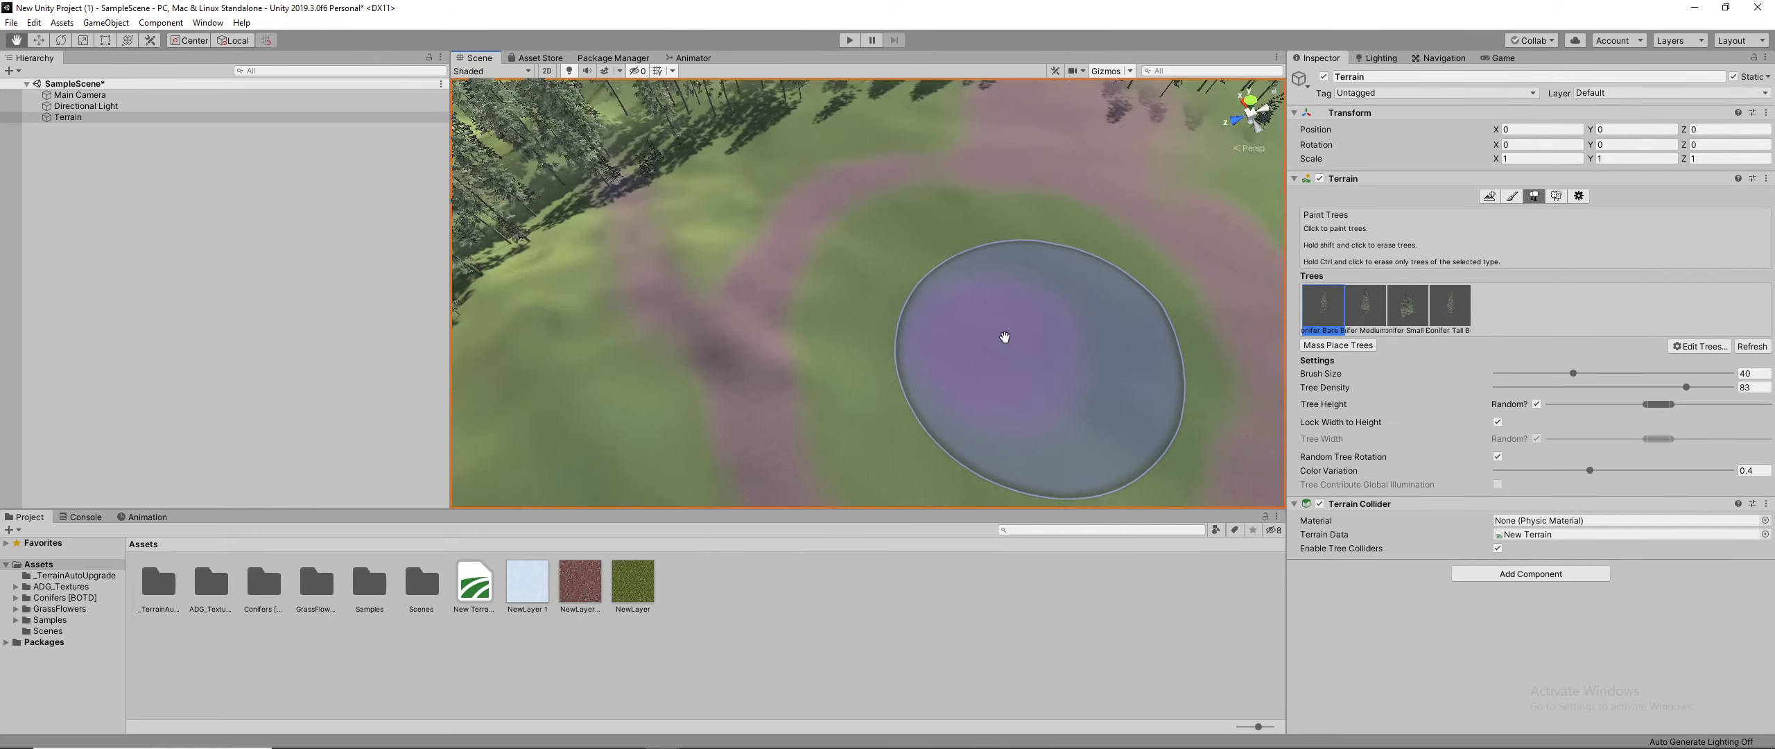
{"action": "scroll", "coordinate": [1005, 336], "scroll_direction": "up", "scroll_amount": 5}
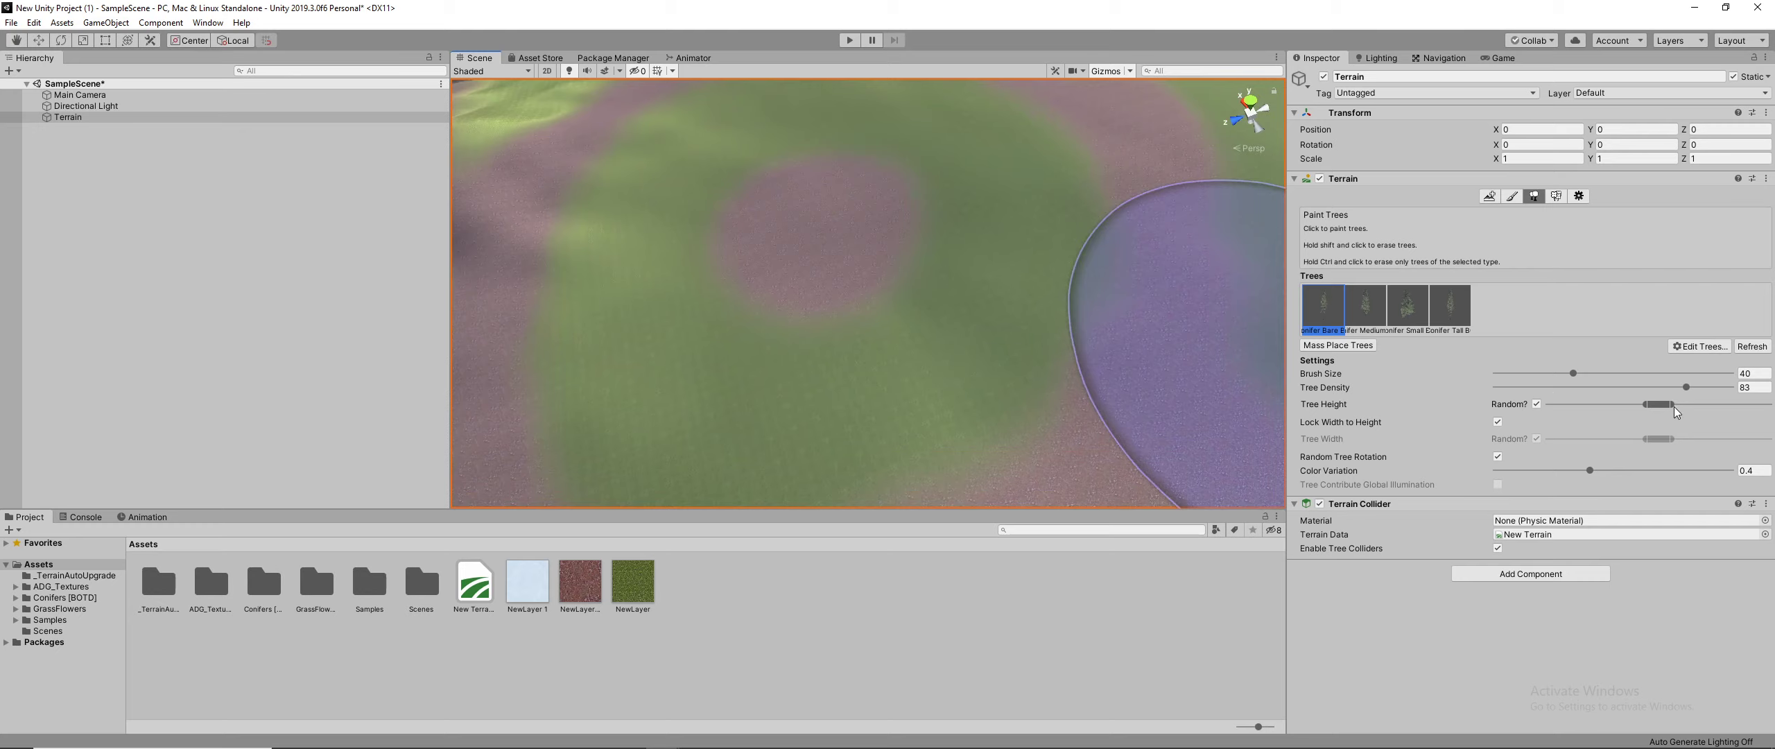
{"action": "left_click_drag", "start_coordinate": [1689, 388], "coordinate": [1560, 393]}
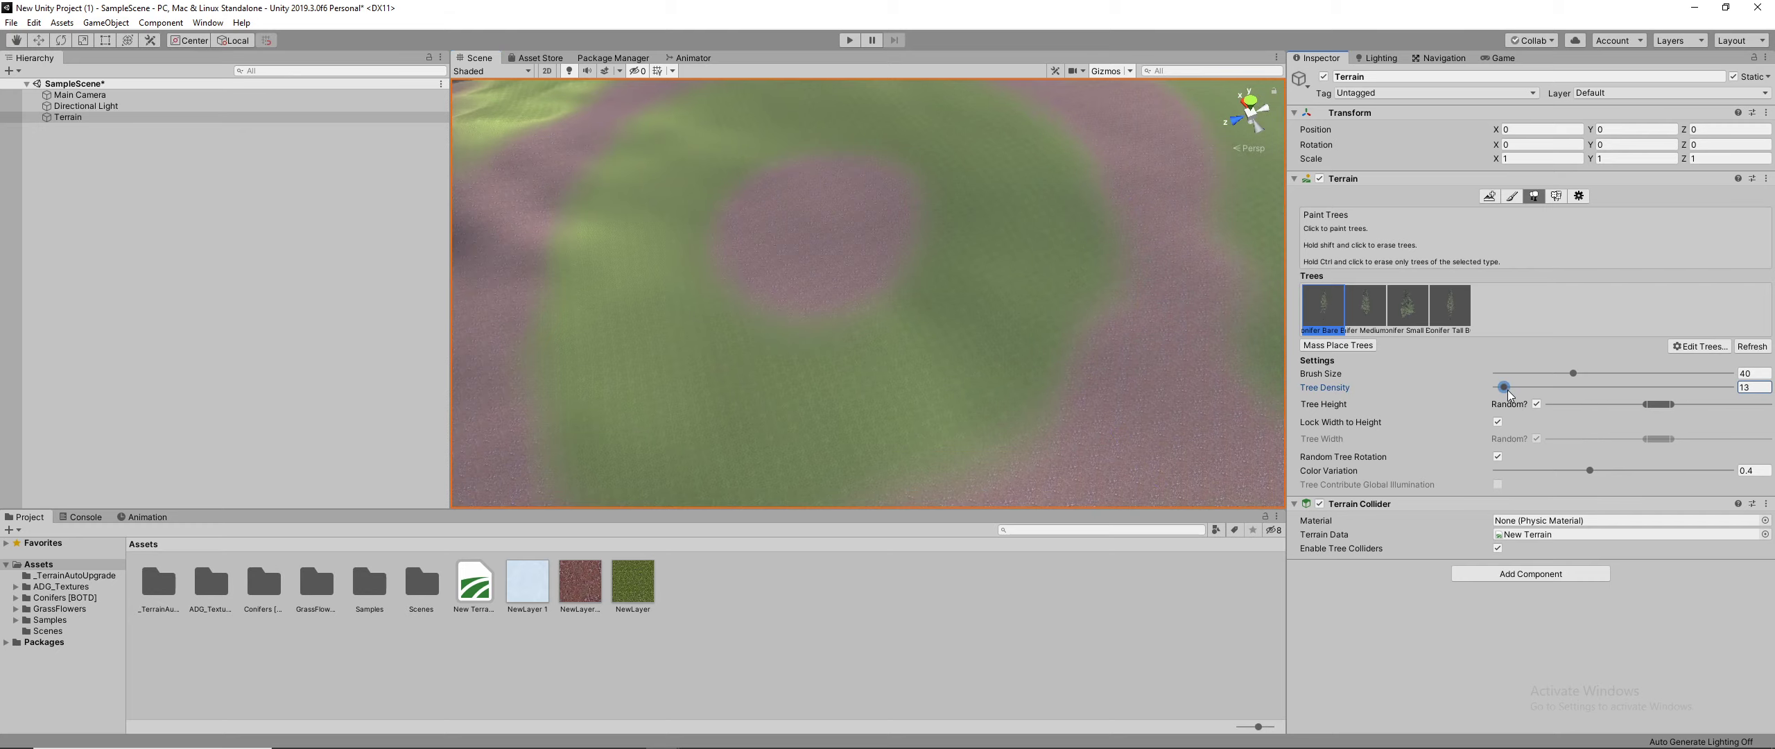
{"action": "left_click_drag", "start_coordinate": [1030, 266], "coordinate": [931, 395]}
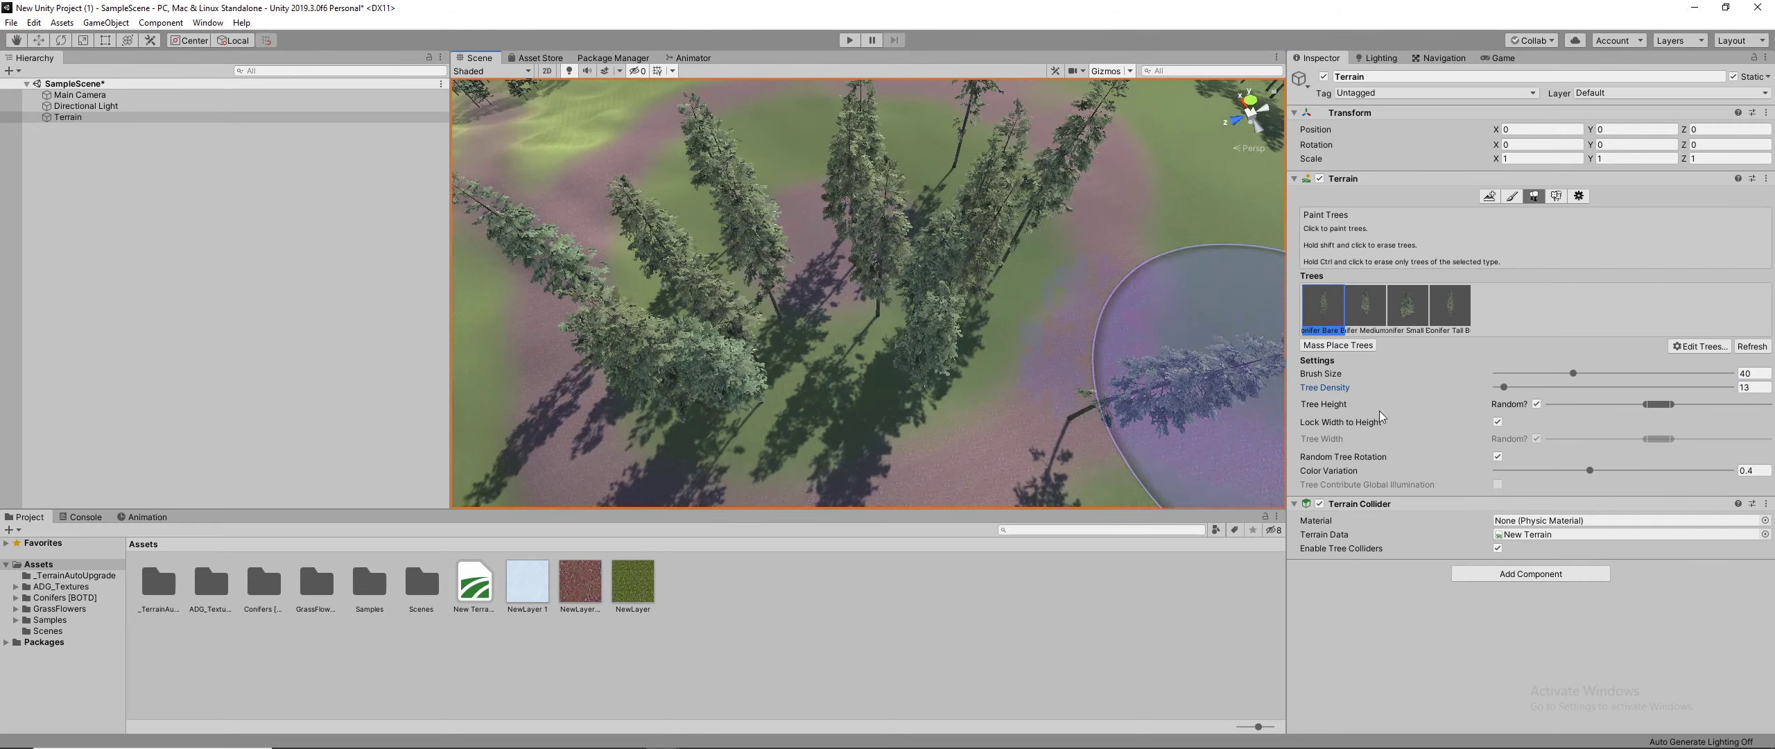
Step: Set the tree density to 10 and paint more conifers across the ring area
{"action": "left_click", "coordinate": [1747, 387]}
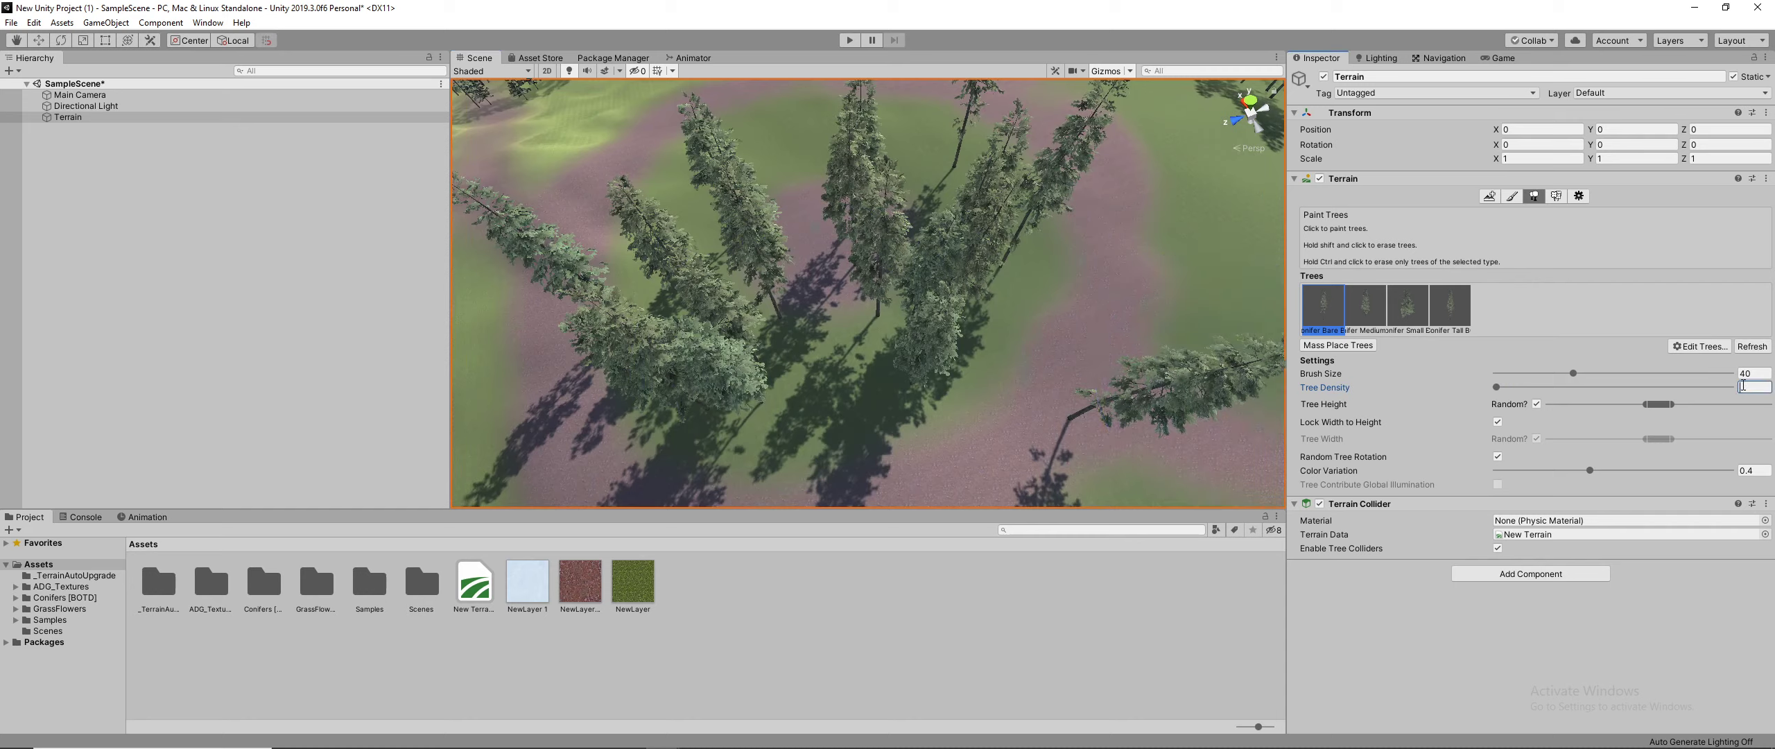
{"action": "type", "text": "10"}
{"action": "key", "text": "Return"}
{"action": "scroll", "coordinate": [793, 143], "scroll_direction": "down", "scroll_amount": 3}
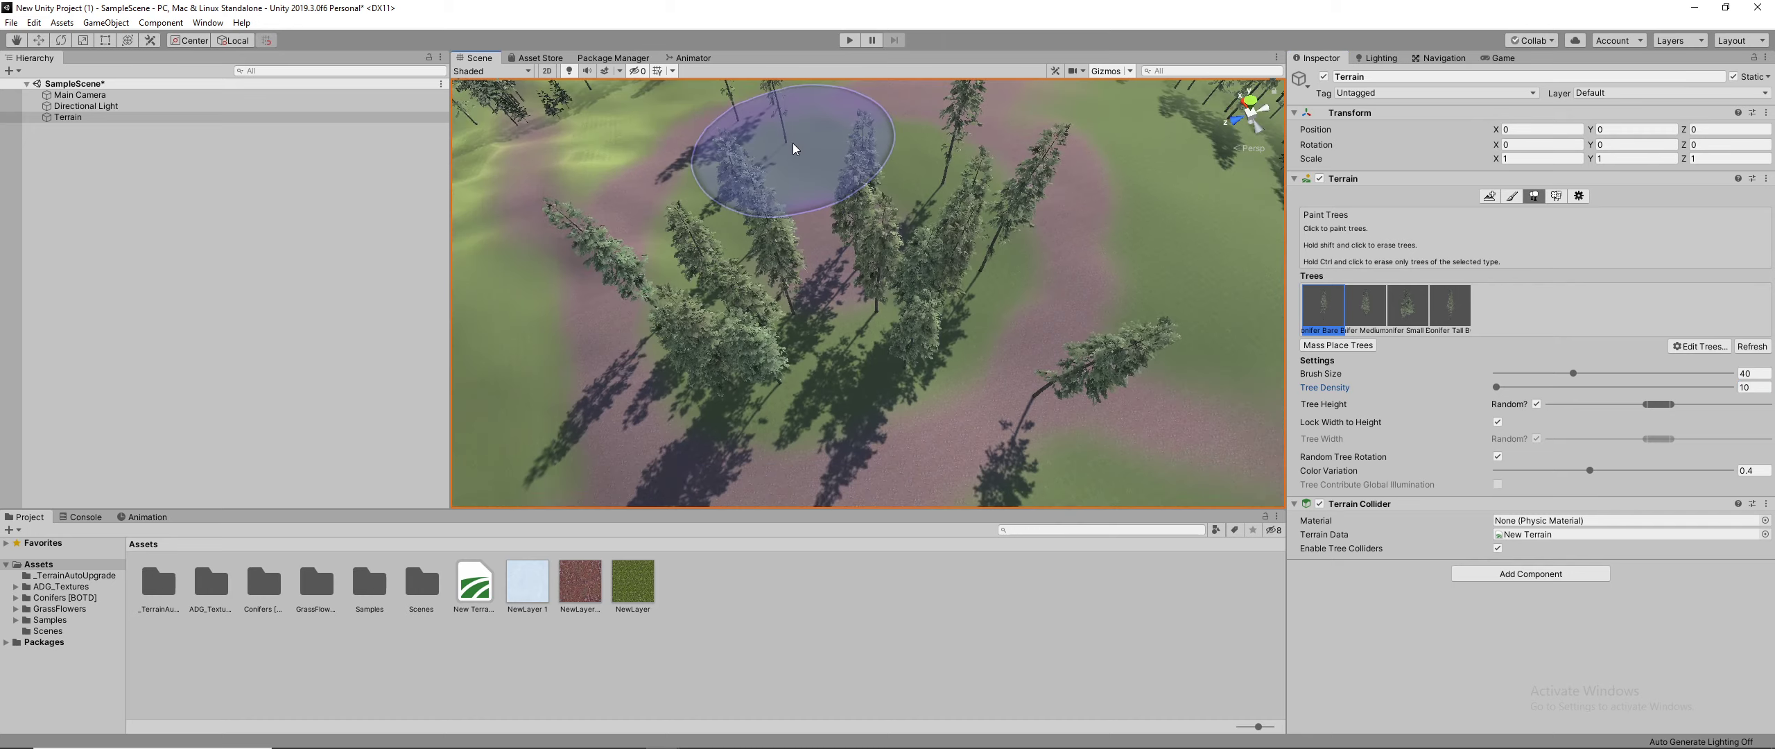
{"action": "mouse_move", "coordinate": [960, 244]}
{"action": "left_mouse_down"}
{"action": "mouse_move", "coordinate": [950, 228]}
{"action": "mouse_move", "coordinate": [908, 240]}
{"action": "mouse_move", "coordinate": [1279, 326]}
{"action": "left_mouse_up"}
Step: Set the tree brush size to 1 and plant individual conifers along the near-left part of the ring path
{"action": "left_click_drag", "start_coordinate": [1572, 375], "coordinate": [1500, 380]}
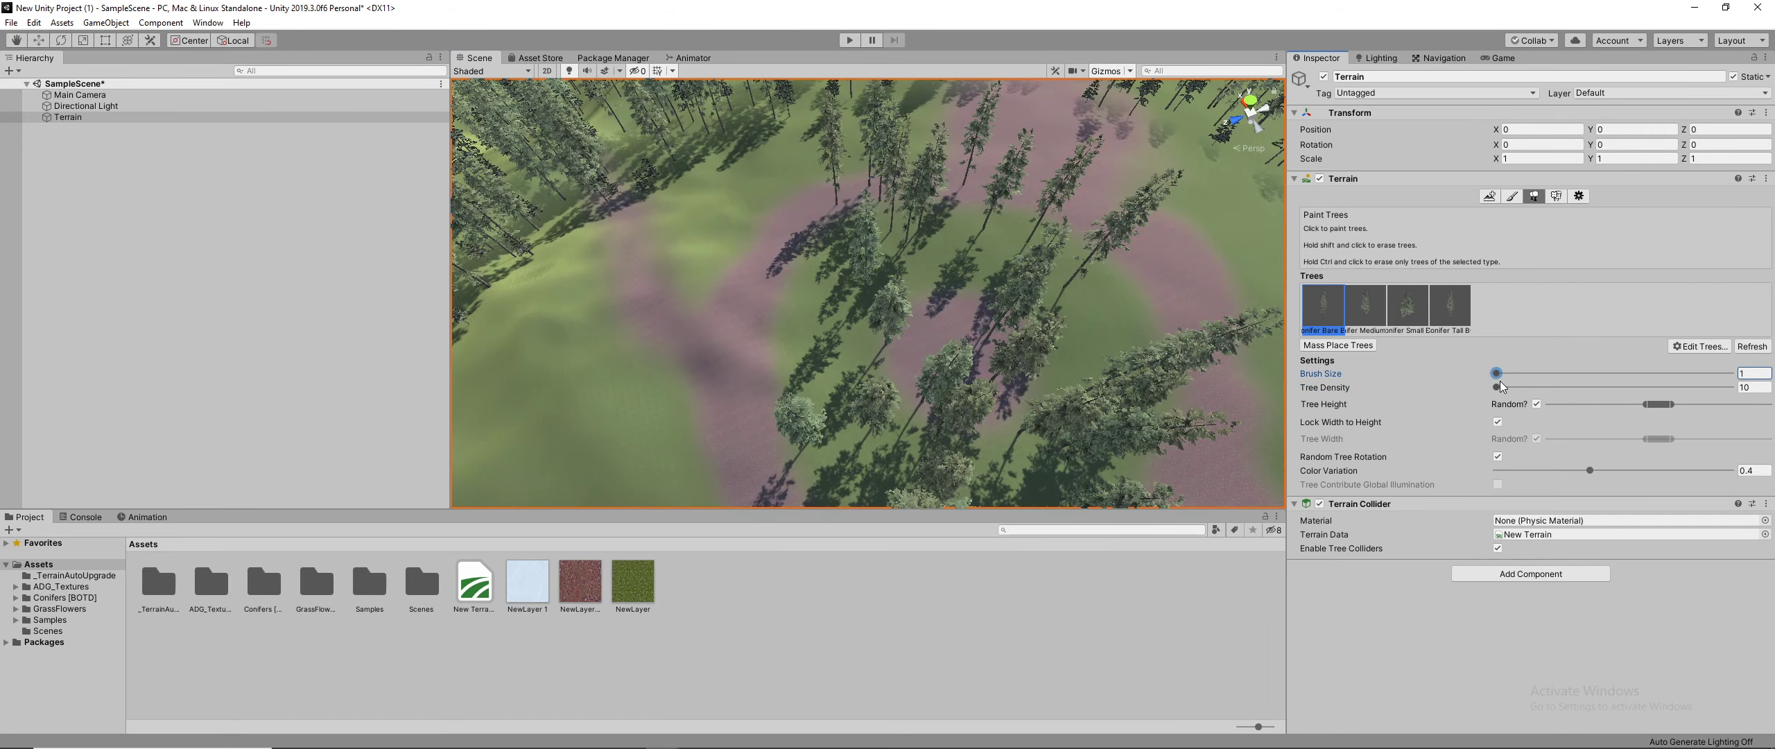
{"action": "left_click", "coordinate": [738, 299]}
{"action": "mouse_move", "coordinate": [743, 337]}
{"action": "left_mouse_down"}
{"action": "mouse_move", "coordinate": [727, 385]}
{"action": "mouse_move", "coordinate": [746, 410]}
{"action": "left_mouse_up"}
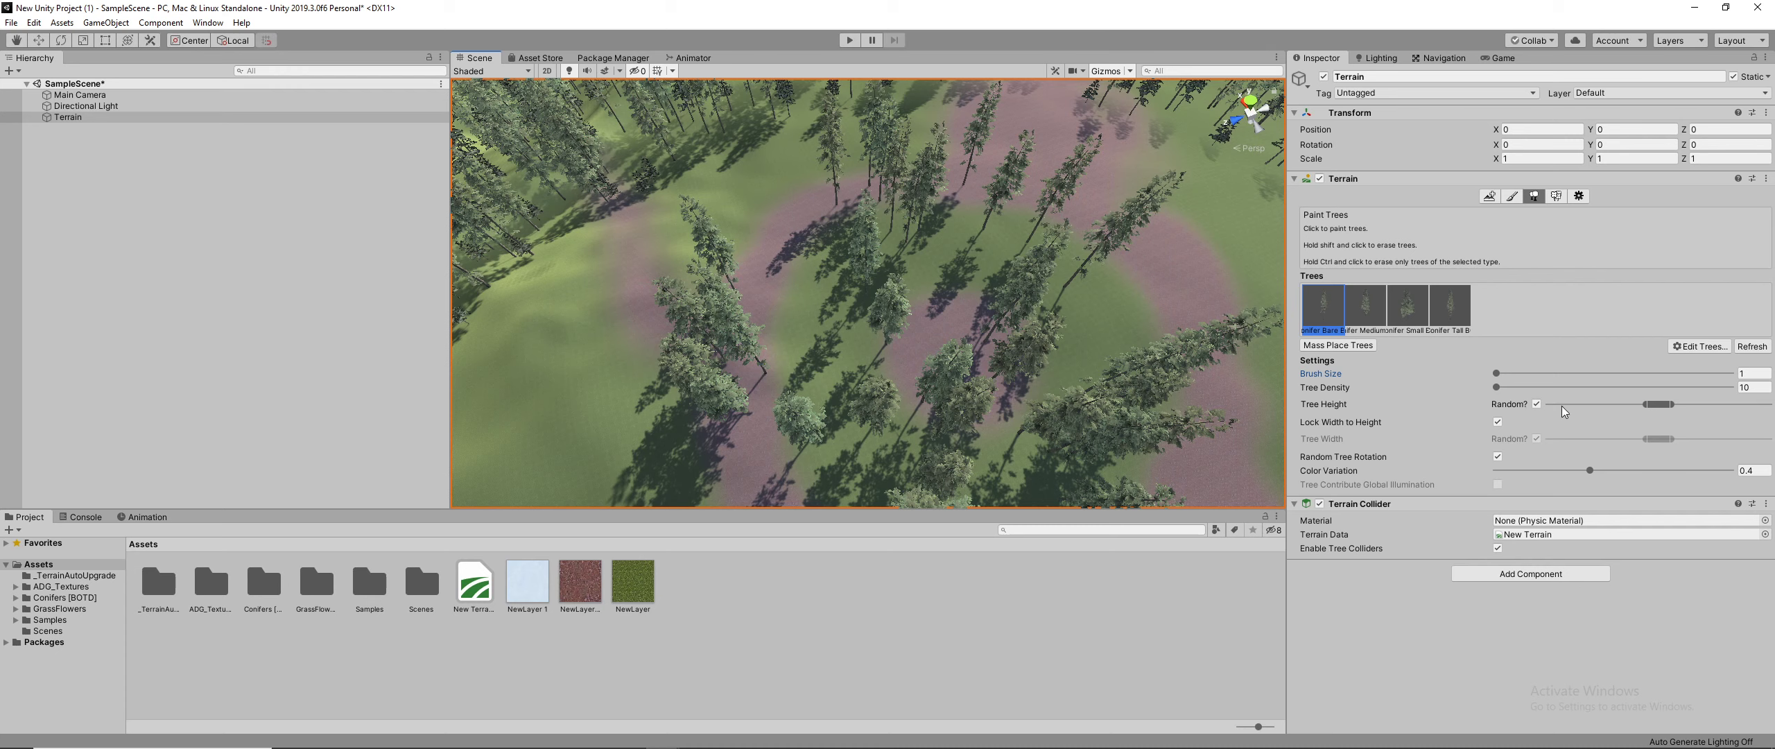
{"action": "left_click_drag", "start_coordinate": [791, 270], "coordinate": [780, 309]}
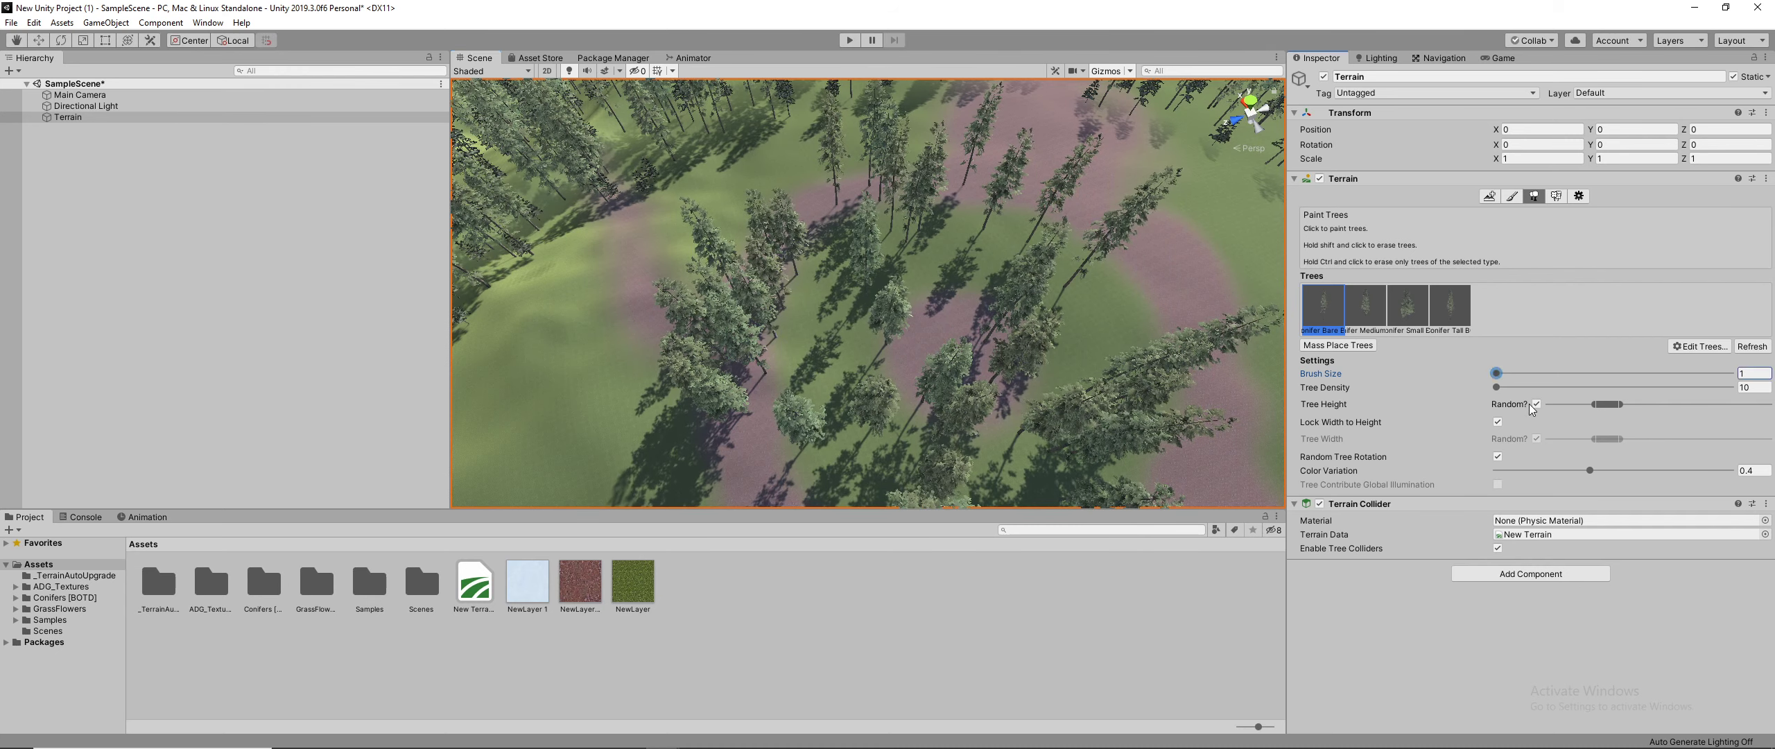
Step: Plant shorter conifers inside the ring with a fixed tree height of 0.329, and re-enable random tree height
{"action": "left_click_drag", "start_coordinate": [1596, 405], "coordinate": [1578, 405]}
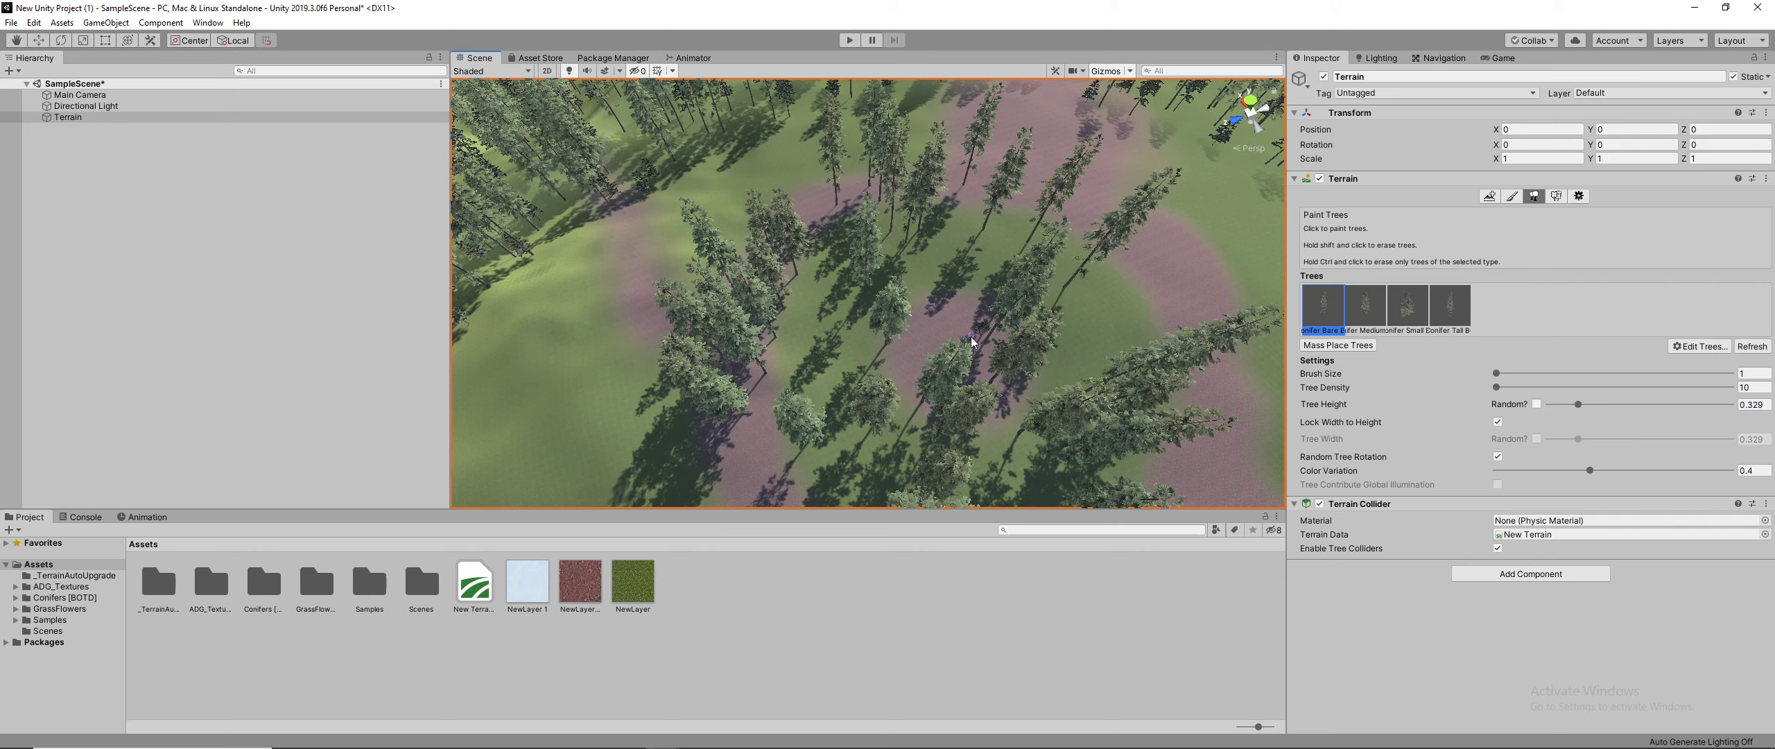
{"action": "mouse_move", "coordinate": [997, 270]}
{"action": "left_mouse_down"}
{"action": "mouse_move", "coordinate": [957, 250]}
{"action": "mouse_move", "coordinate": [986, 247]}
{"action": "left_mouse_up"}
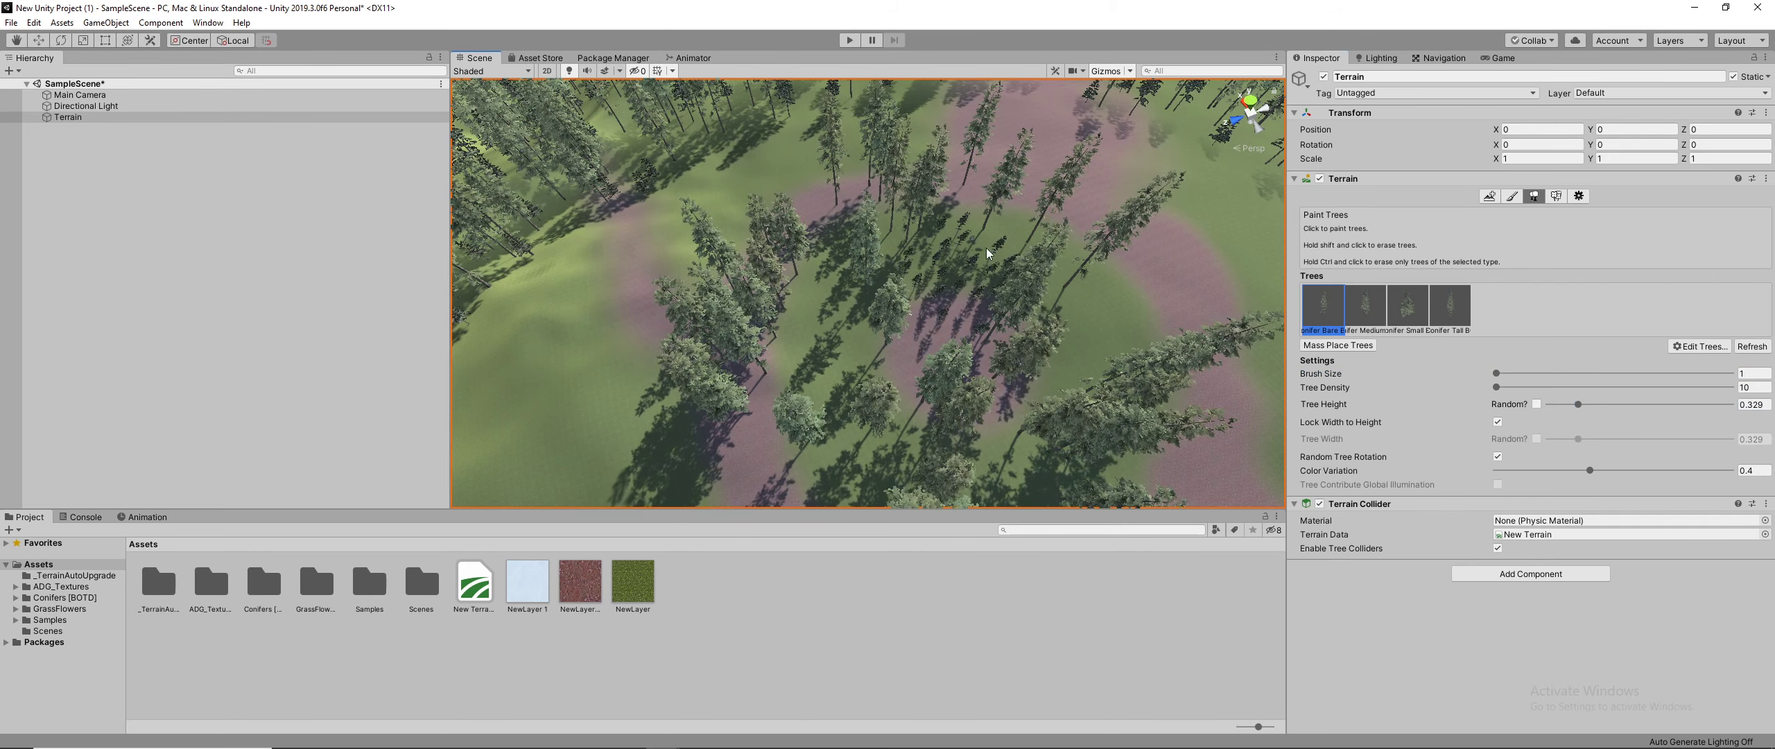
{"action": "left_click", "coordinate": [1537, 403]}
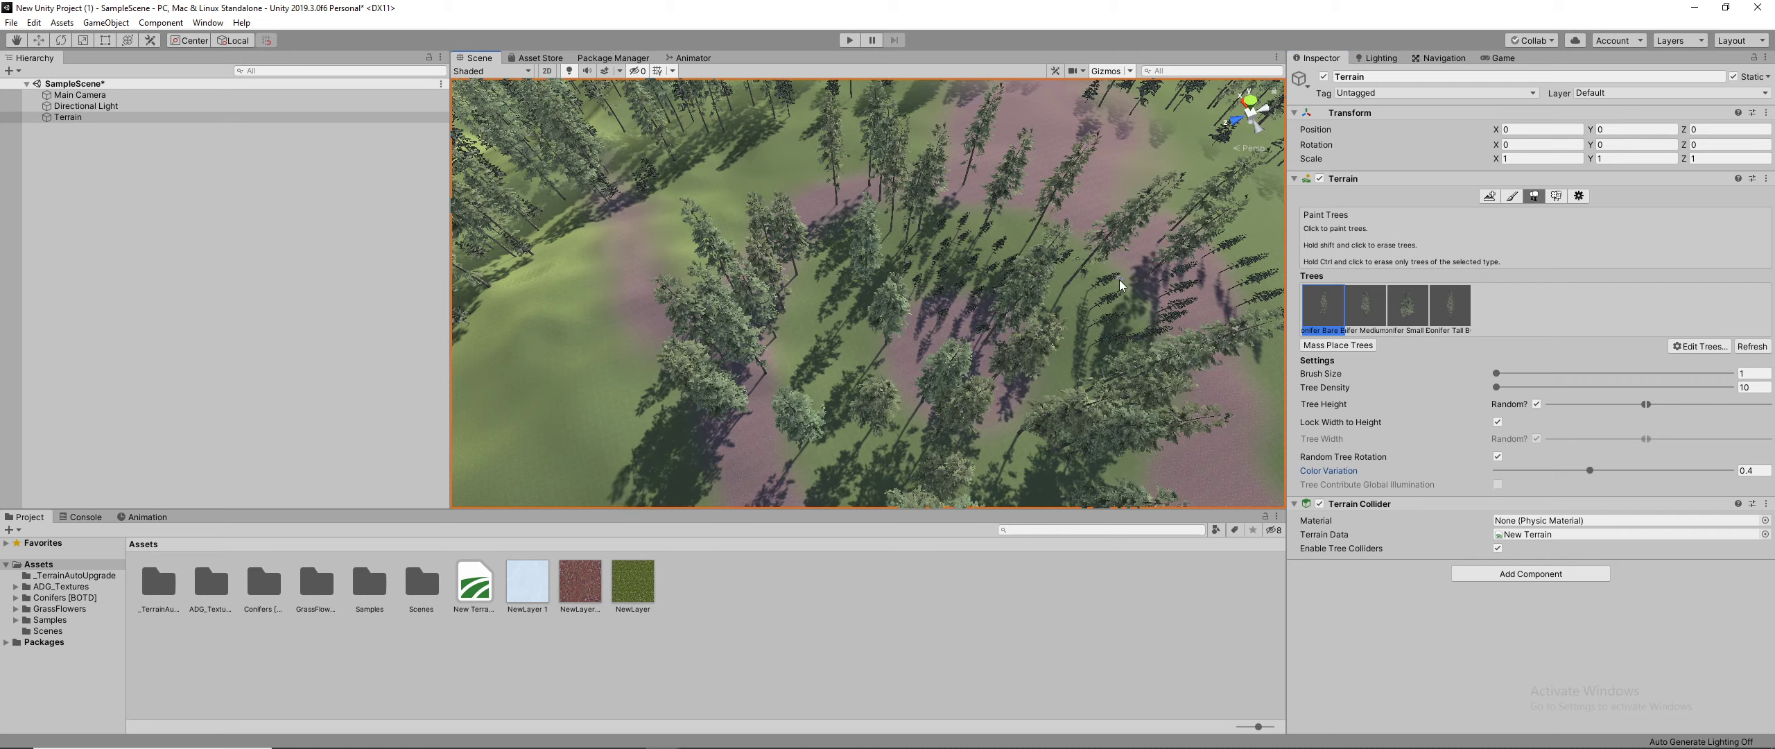
Step: Switch the terrain to detail painting and frame the open grass beside the reddish path
{"action": "scroll", "coordinate": [981, 208], "scroll_direction": "down", "scroll_amount": 5}
{"action": "scroll", "coordinate": [947, 351], "scroll_direction": "down", "scroll_amount": 4}
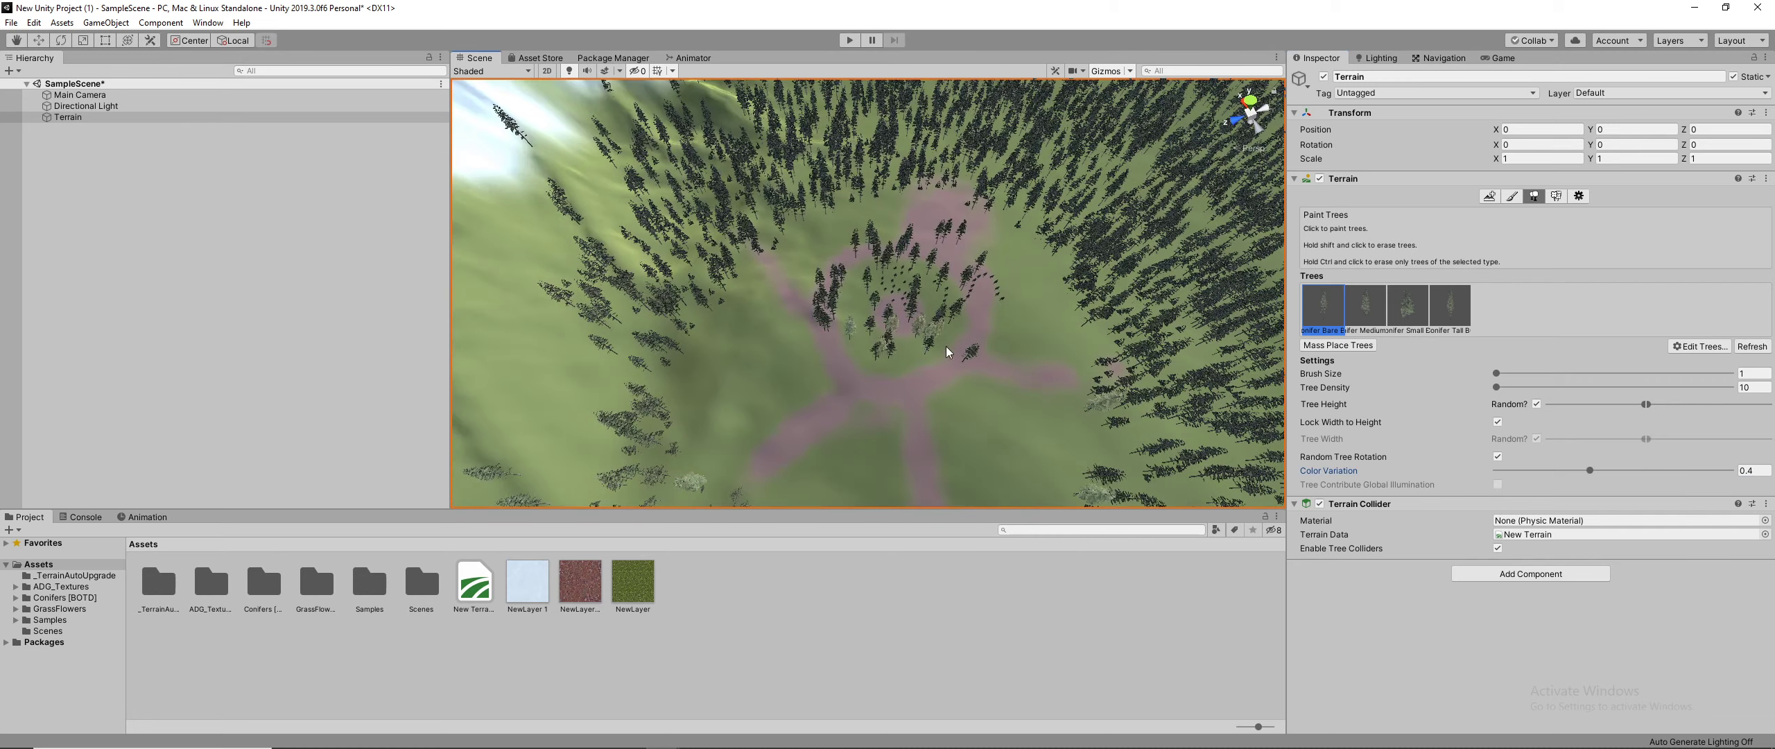
{"action": "left_click", "coordinate": [1556, 197]}
{"action": "scroll", "coordinate": [763, 312], "scroll_direction": "up", "scroll_amount": 10}
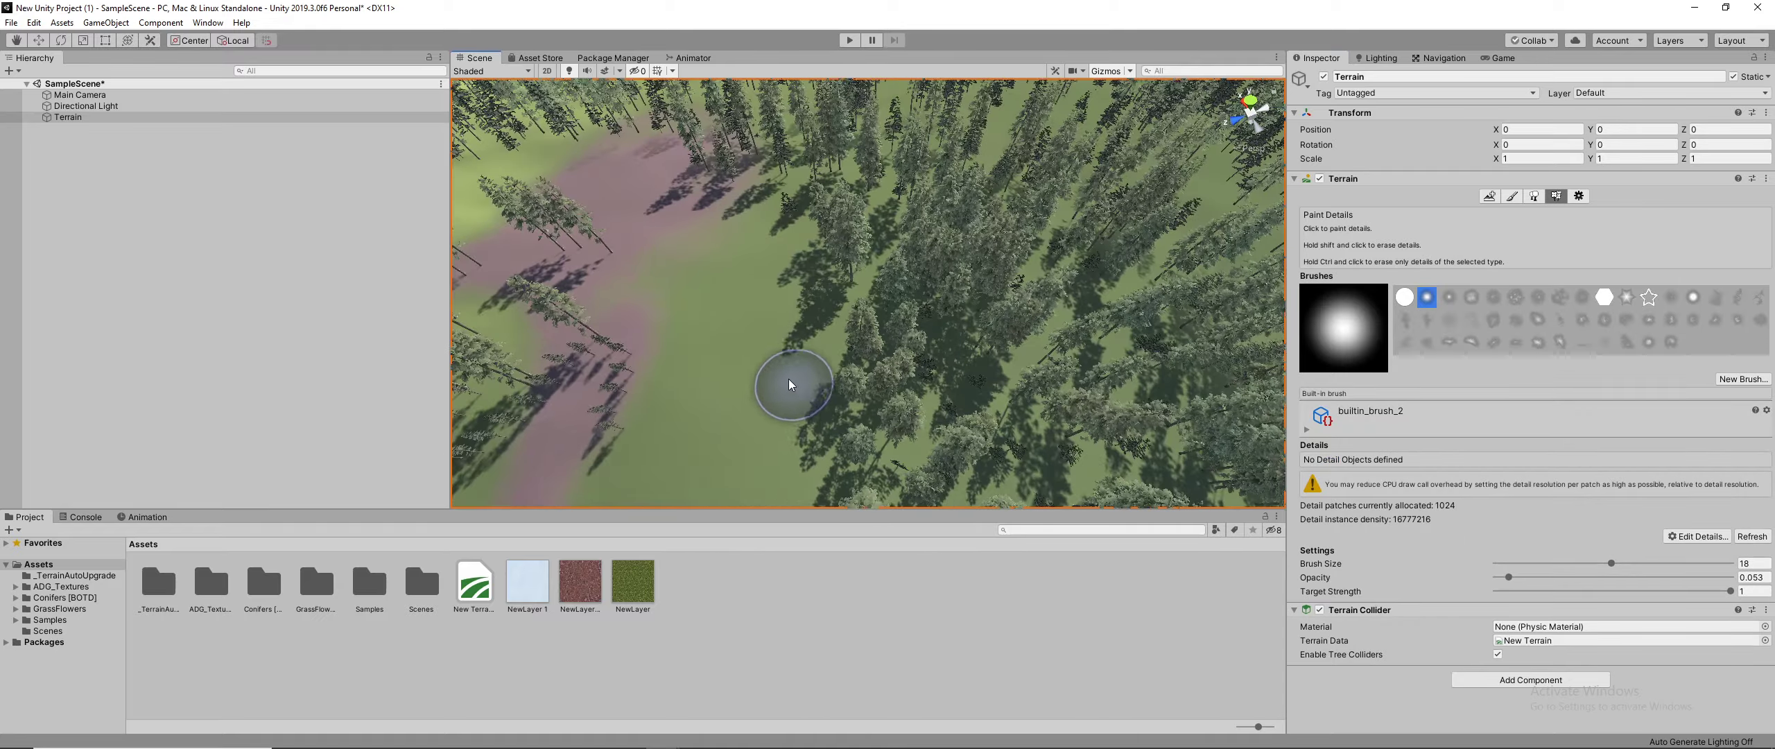
{"action": "scroll", "coordinate": [793, 402], "scroll_direction": "up", "scroll_amount": 1}
{"action": "middle_click_drag", "start_coordinate": [747, 366], "coordinate": [1022, 265]}
{"action": "scroll", "coordinate": [1005, 290], "scroll_direction": "up", "scroll_amount": 4}
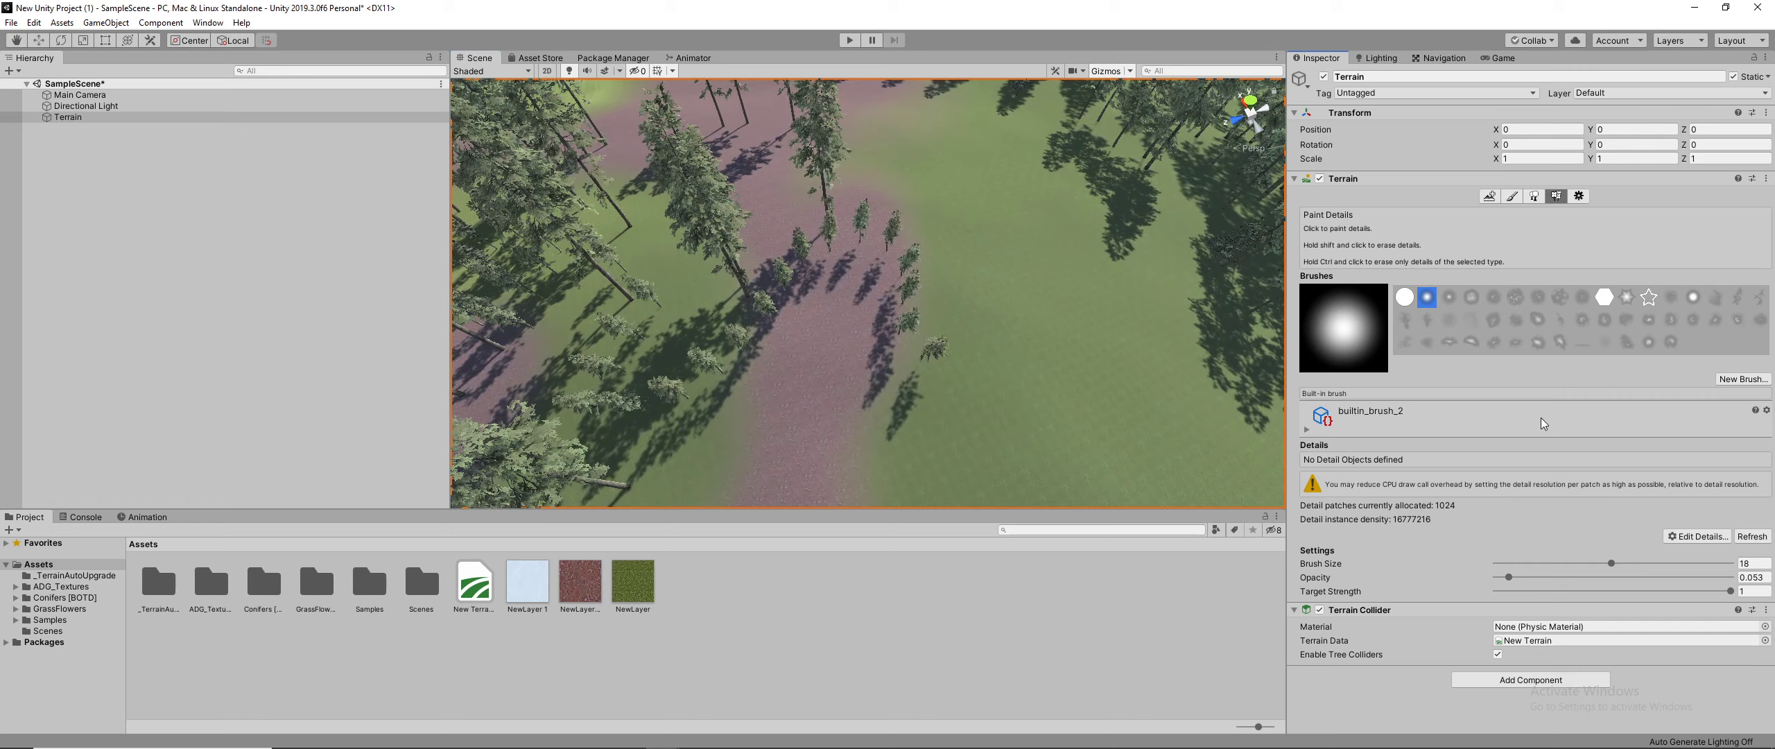
Step: Search the textures for "fl" and add a grass texture detail using grassFlower03 with the default size and colour settings
{"action": "left_click", "coordinate": [1716, 535]}
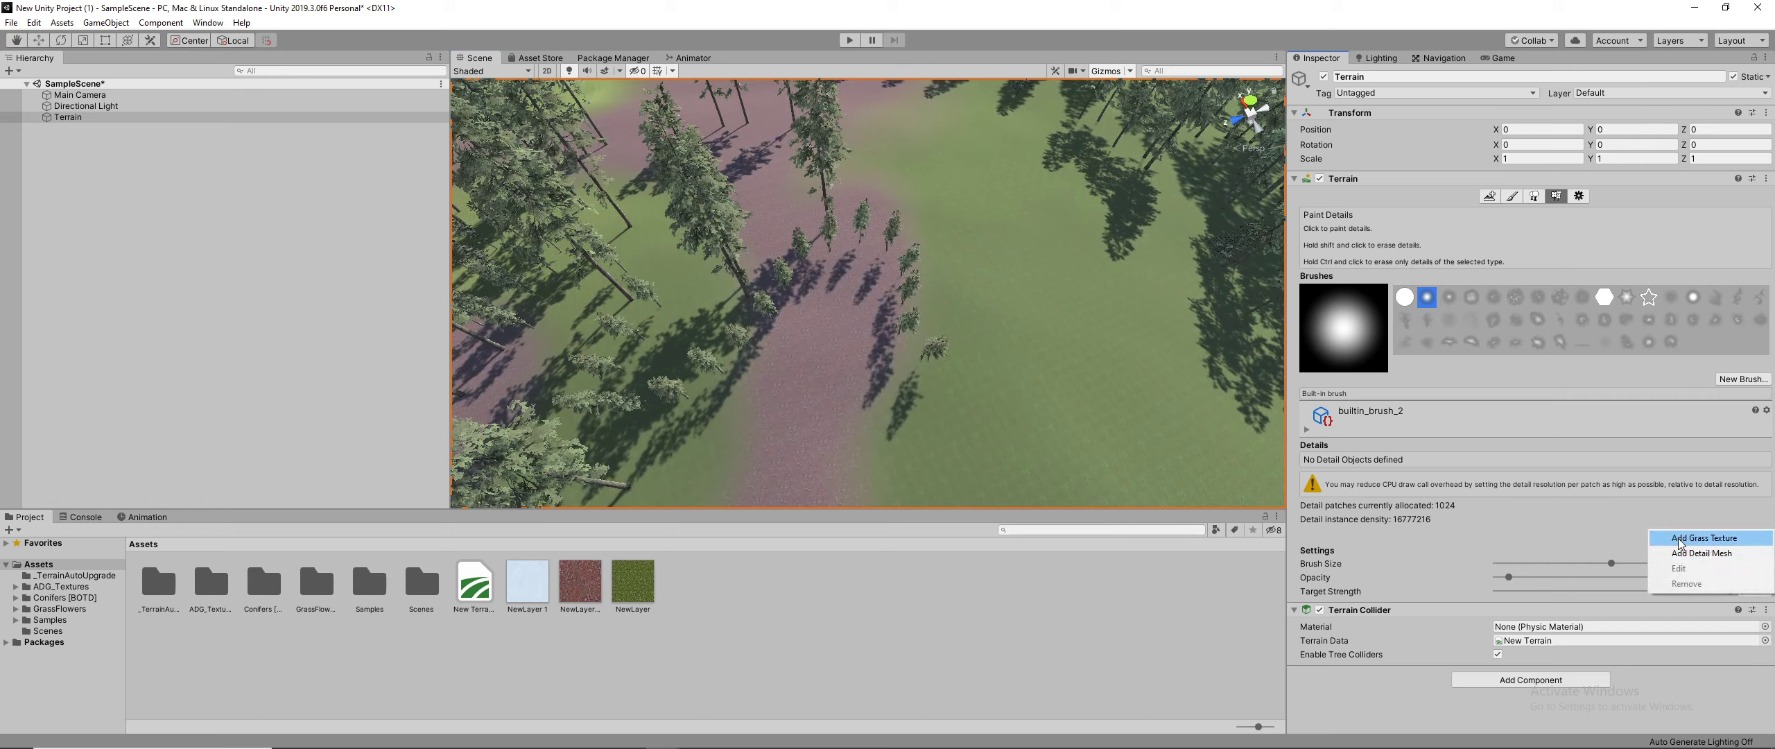
{"action": "left_click", "coordinate": [1694, 539]}
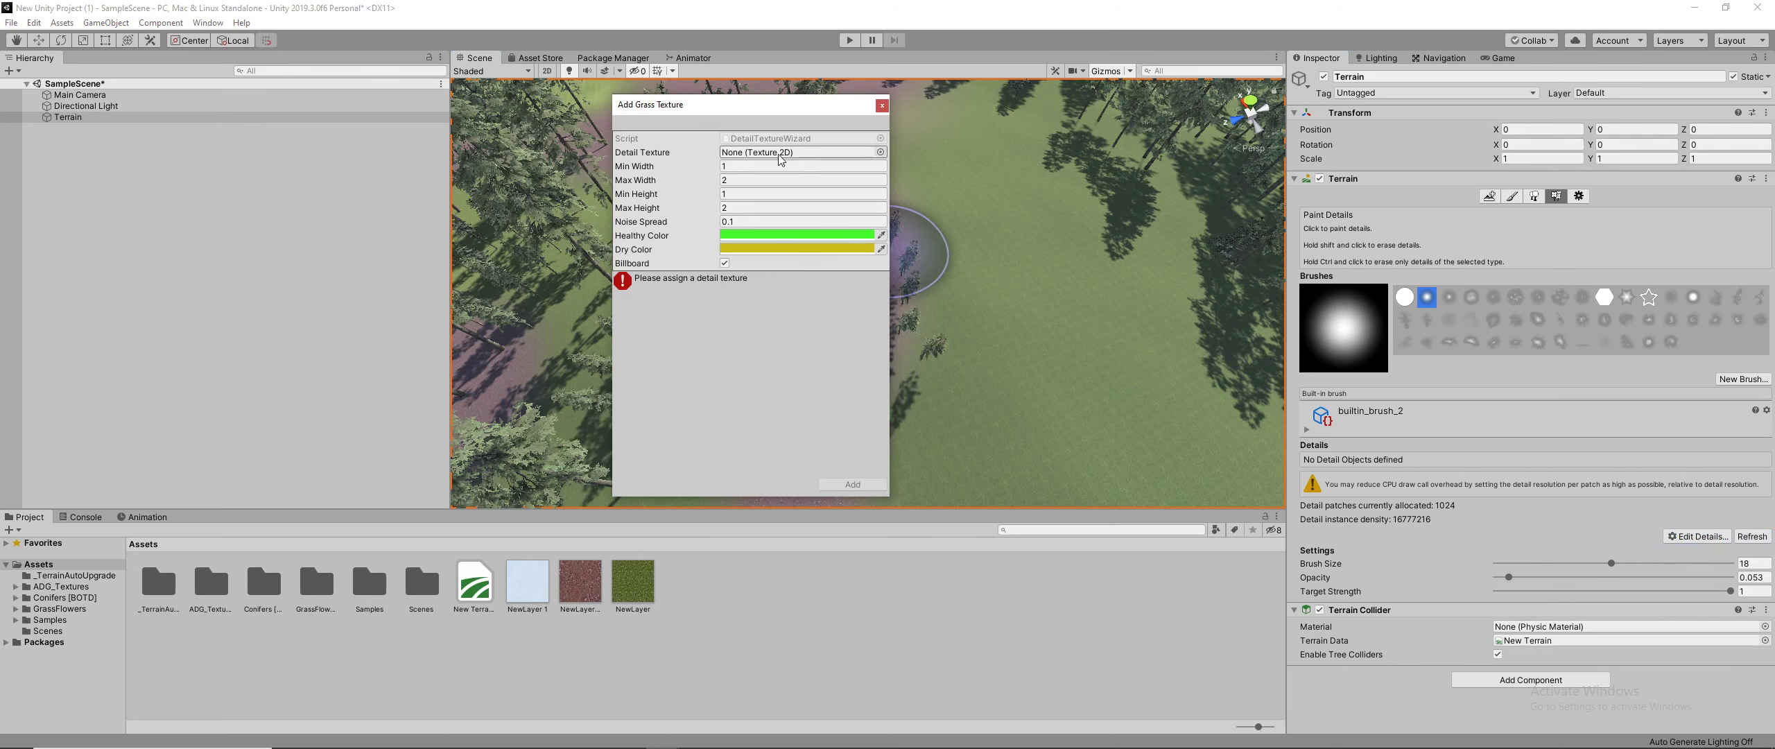
{"action": "left_click", "coordinate": [880, 152]}
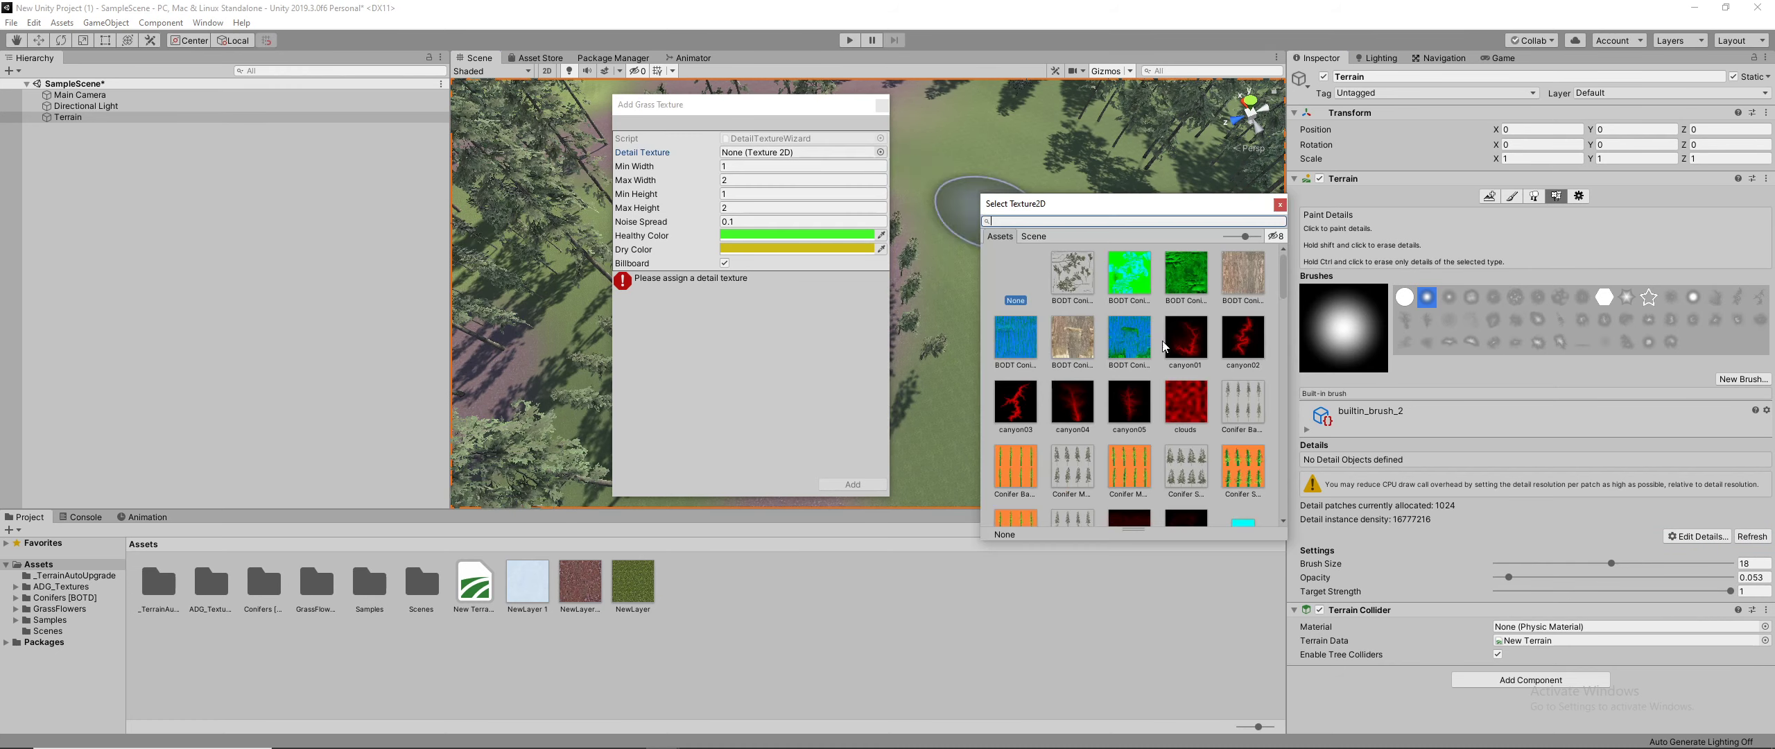
{"action": "scroll", "coordinate": [1172, 345], "scroll_direction": "down", "scroll_amount": 3}
{"action": "scroll", "coordinate": [1172, 344], "scroll_direction": "up", "scroll_amount": 3}
{"action": "type", "text": "f"}
{"action": "type", "text": "l"}
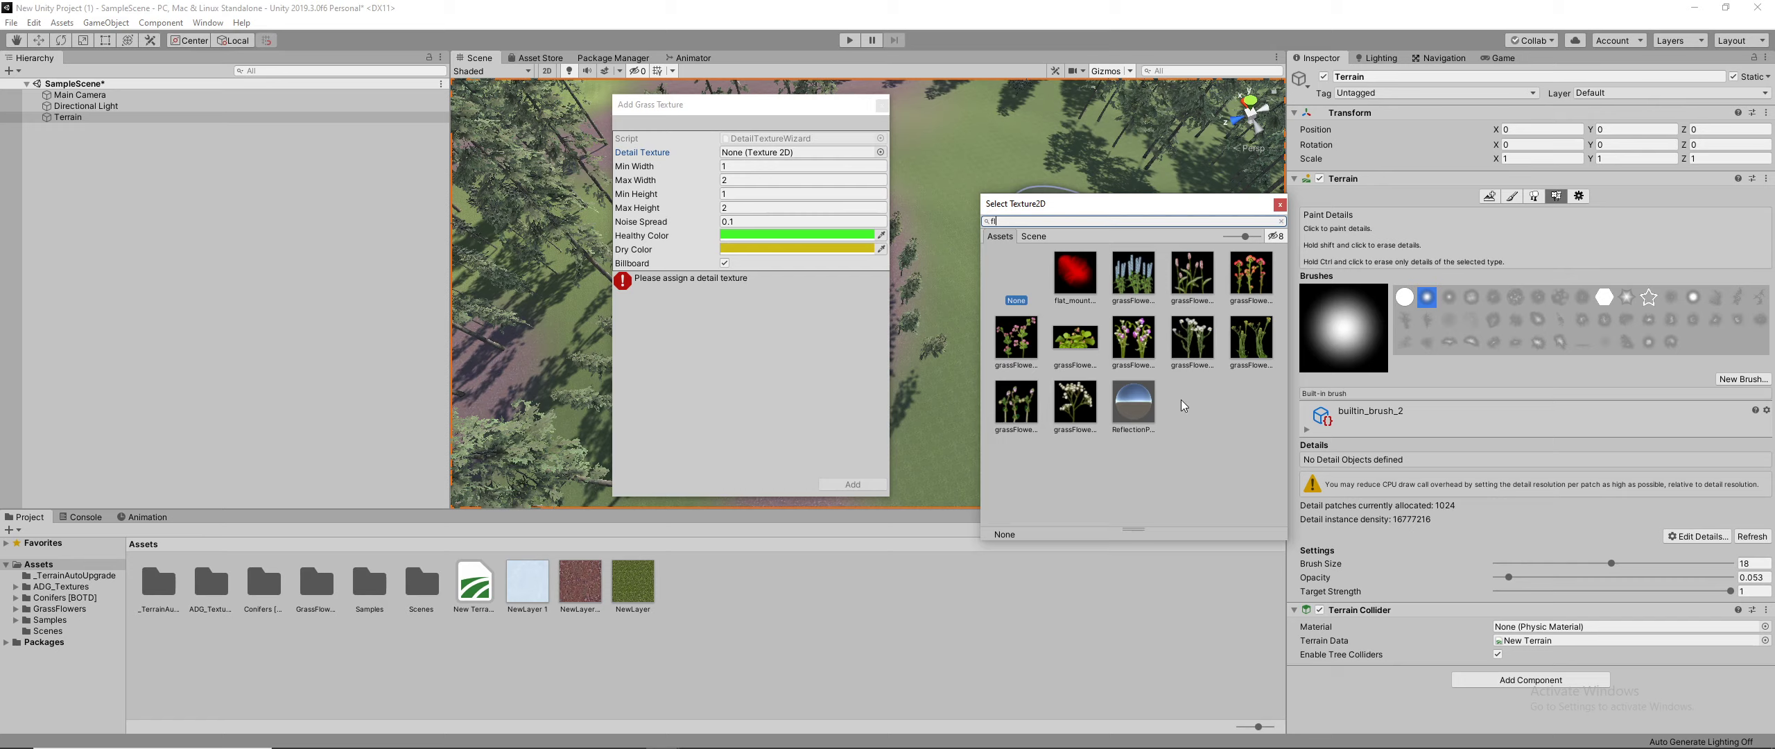
{"action": "double_click", "coordinate": [1246, 279]}
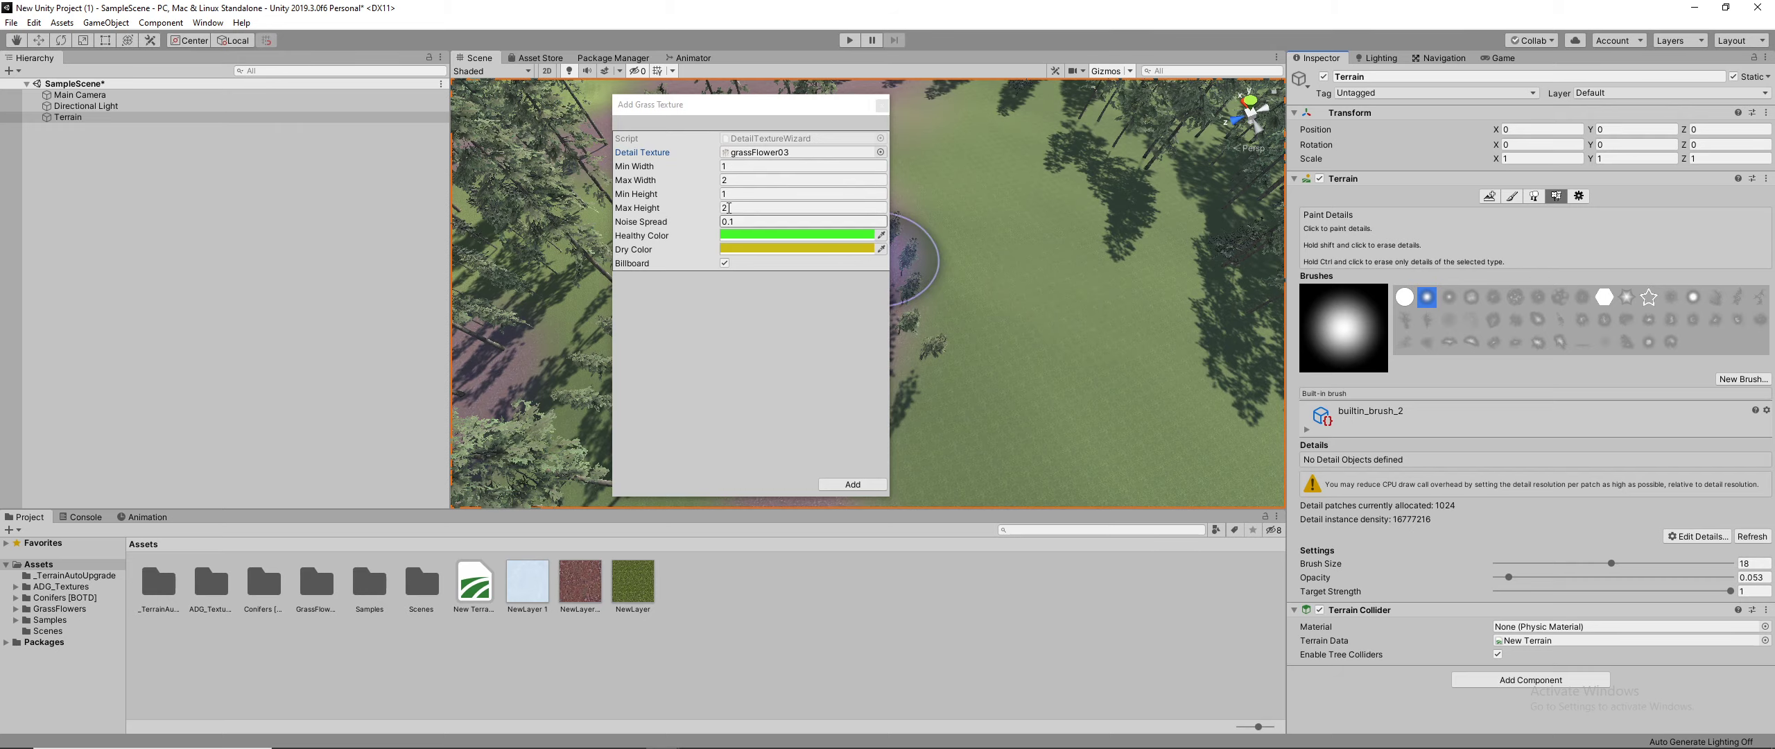
{"action": "left_click", "coordinate": [859, 485]}
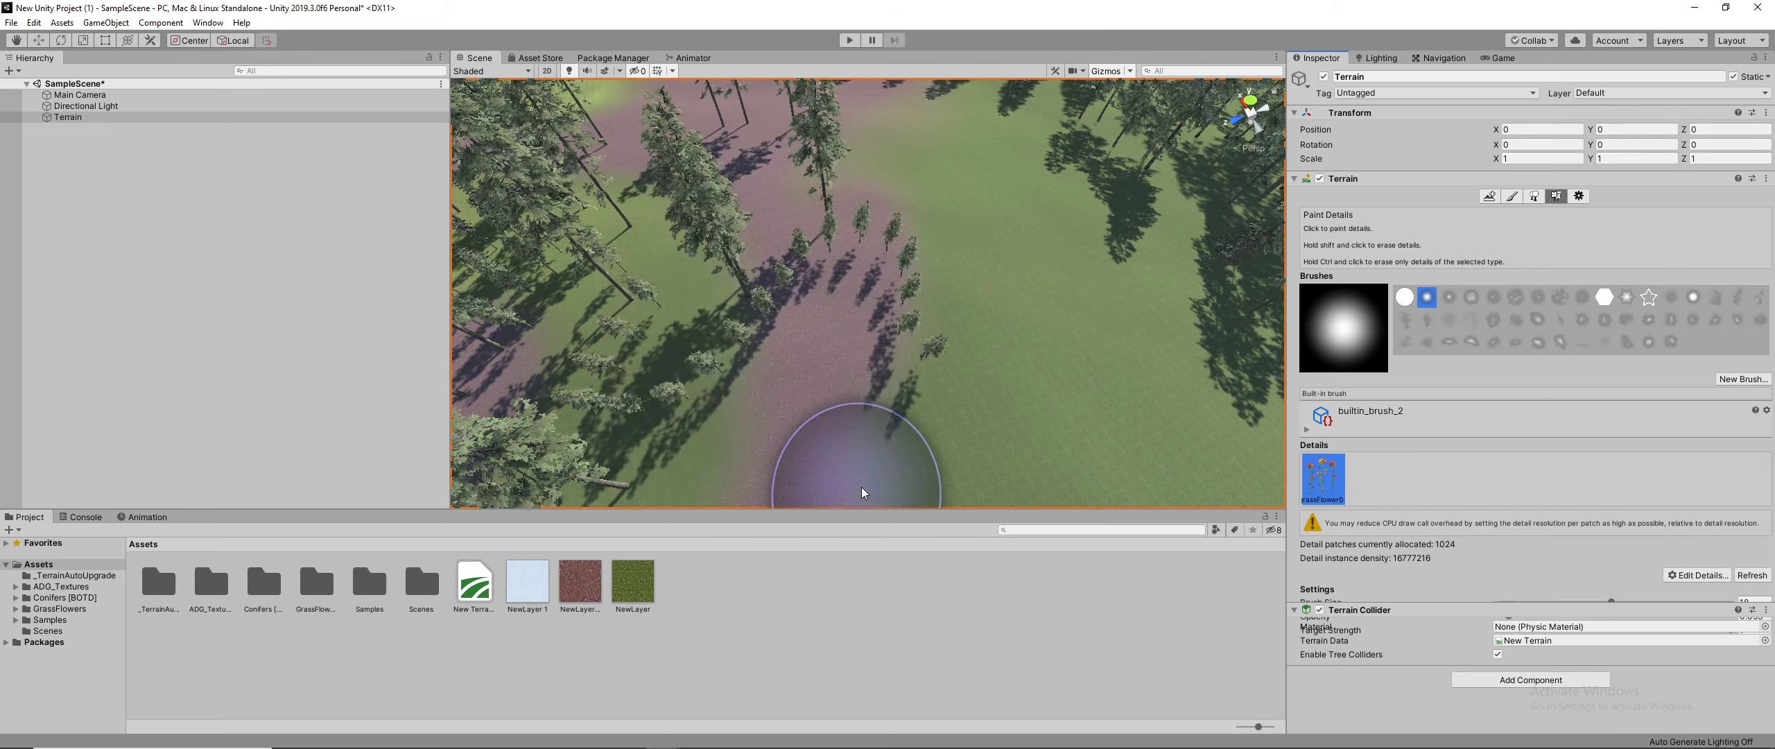
Step: Paint a patch of the red grassFlower03 flowers on the open grass beside the reddish path
{"action": "scroll", "coordinate": [1031, 335], "scroll_direction": "up", "scroll_amount": 6}
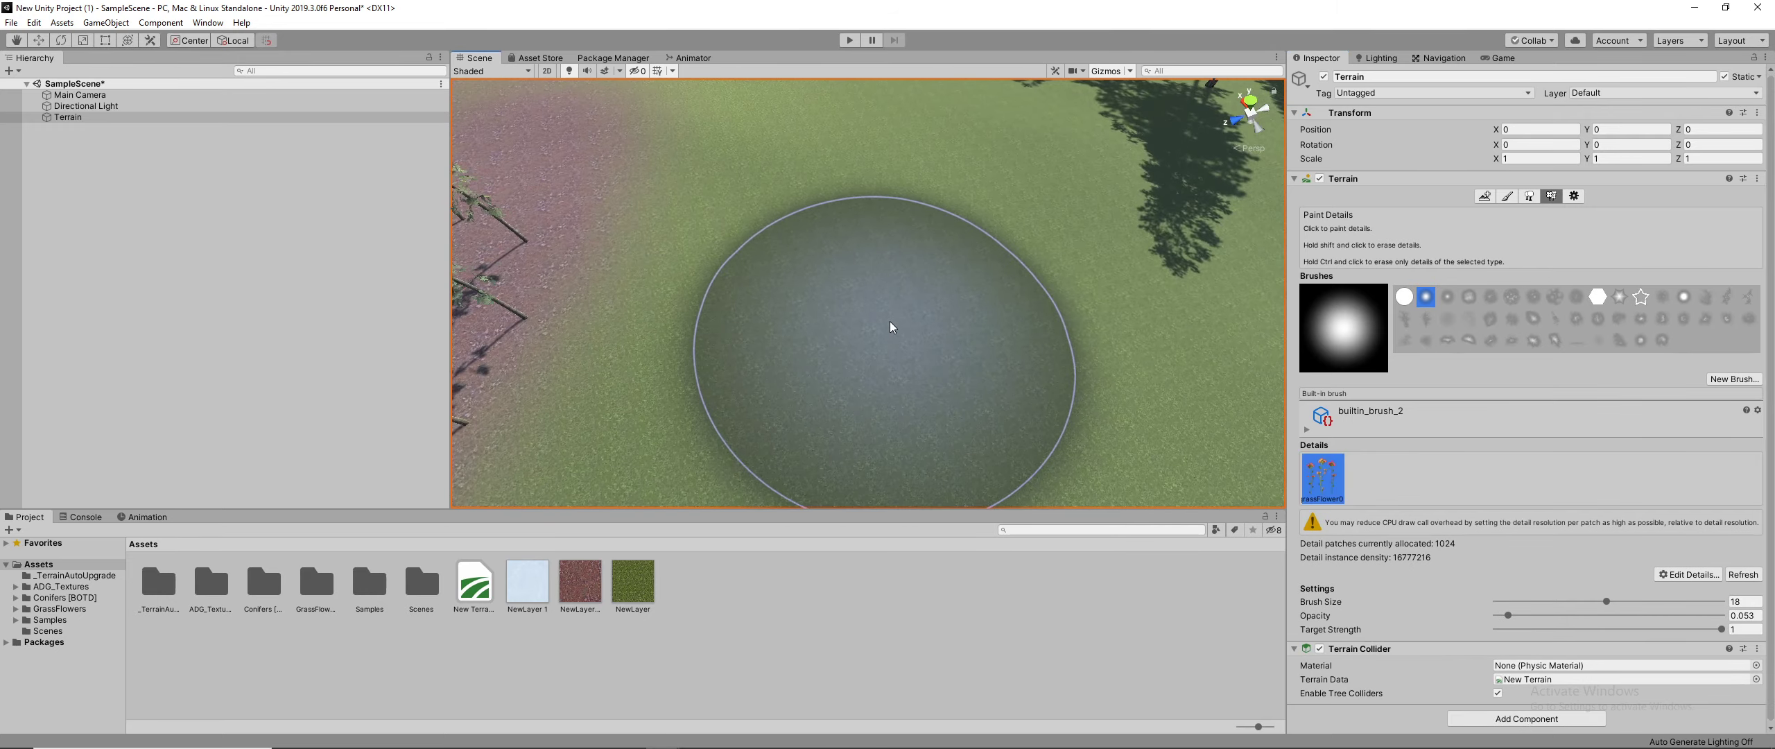
{"action": "mouse_move", "coordinate": [890, 321]}
{"action": "left_mouse_down", "text": "alt"}
{"action": "mouse_move", "coordinate": [872, 233]}
{"action": "mouse_move", "coordinate": [851, 238]}
{"action": "left_mouse_up", "text": "alt"}
{"action": "left_click", "coordinate": [851, 238]}
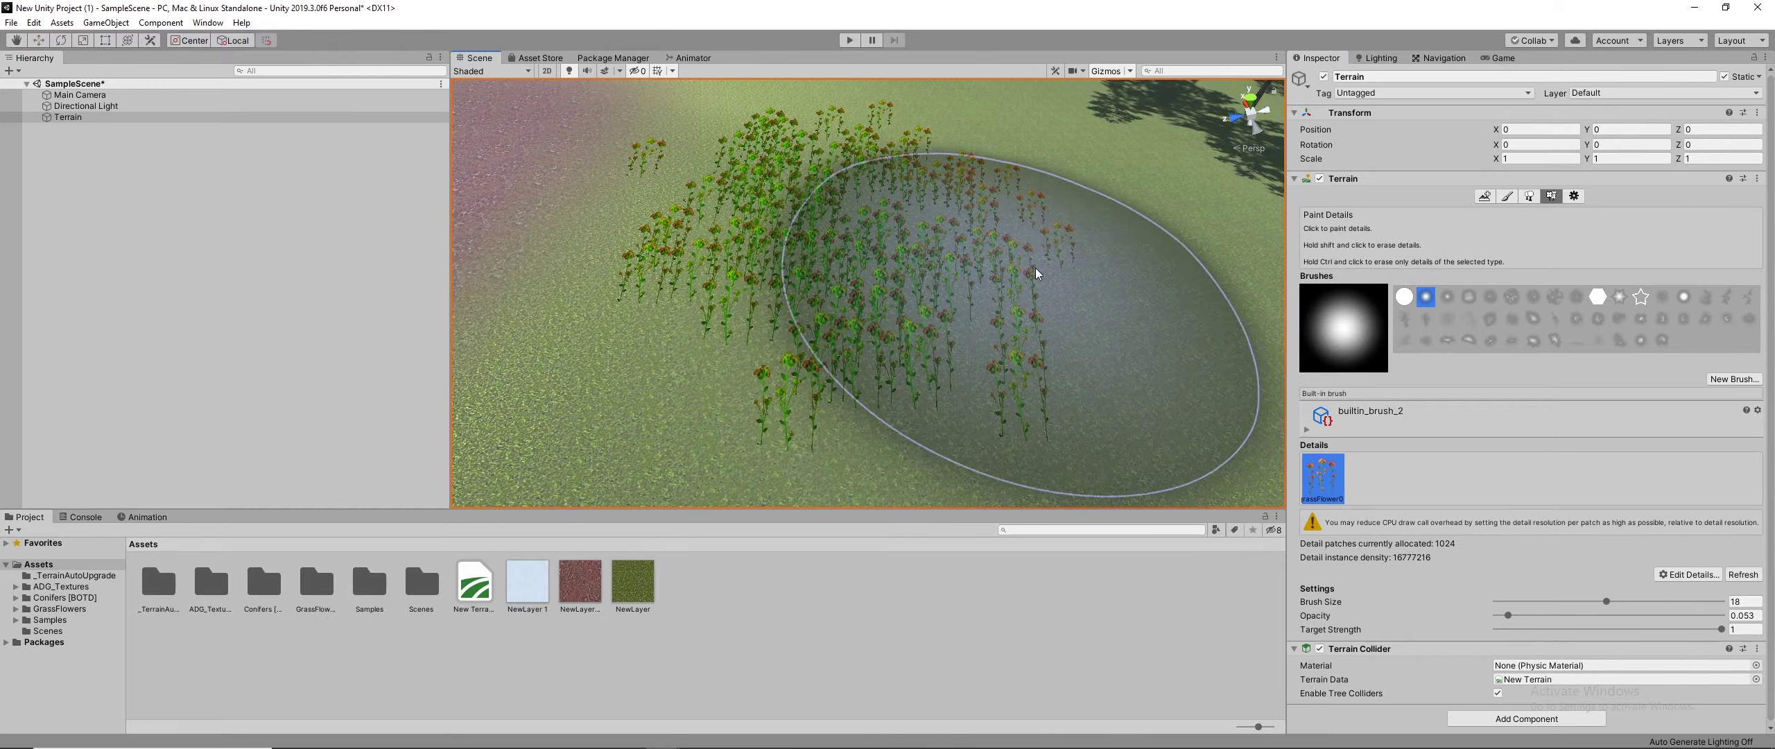
{"action": "mouse_move", "coordinate": [1037, 273]}
{"action": "left_mouse_down", "text": "alt"}
{"action": "mouse_move", "coordinate": [1030, 206]}
{"action": "mouse_move", "coordinate": [779, 66]}
{"action": "mouse_move", "coordinate": [596, 119]}
{"action": "left_mouse_up", "text": "alt"}
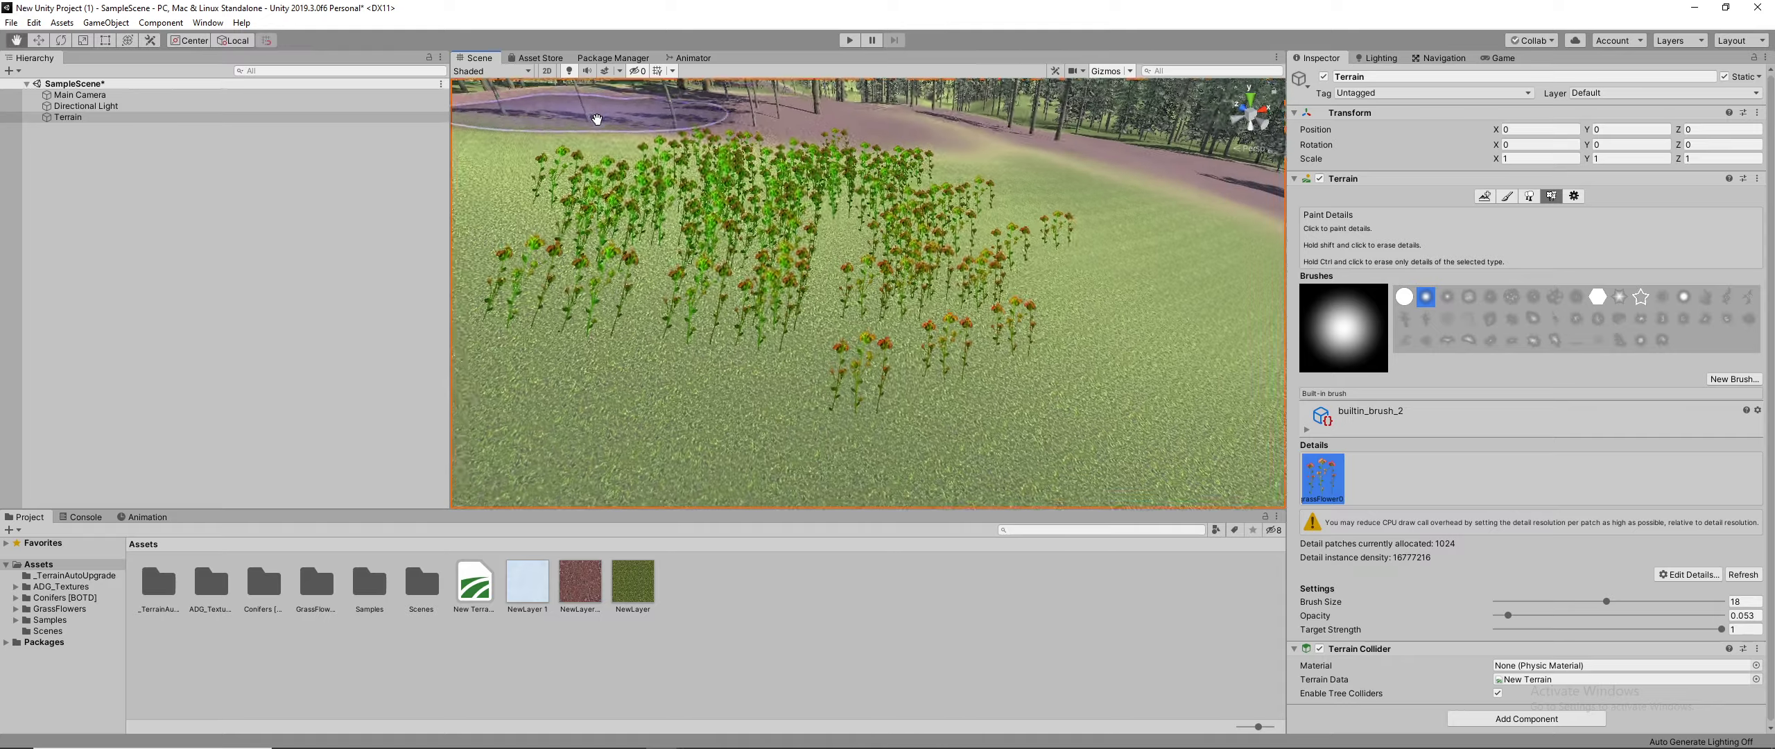
{"action": "middle_click_drag", "start_coordinate": [597, 120], "coordinate": [889, 269]}
{"action": "scroll", "coordinate": [832, 239], "scroll_direction": "down", "scroll_amount": 2}
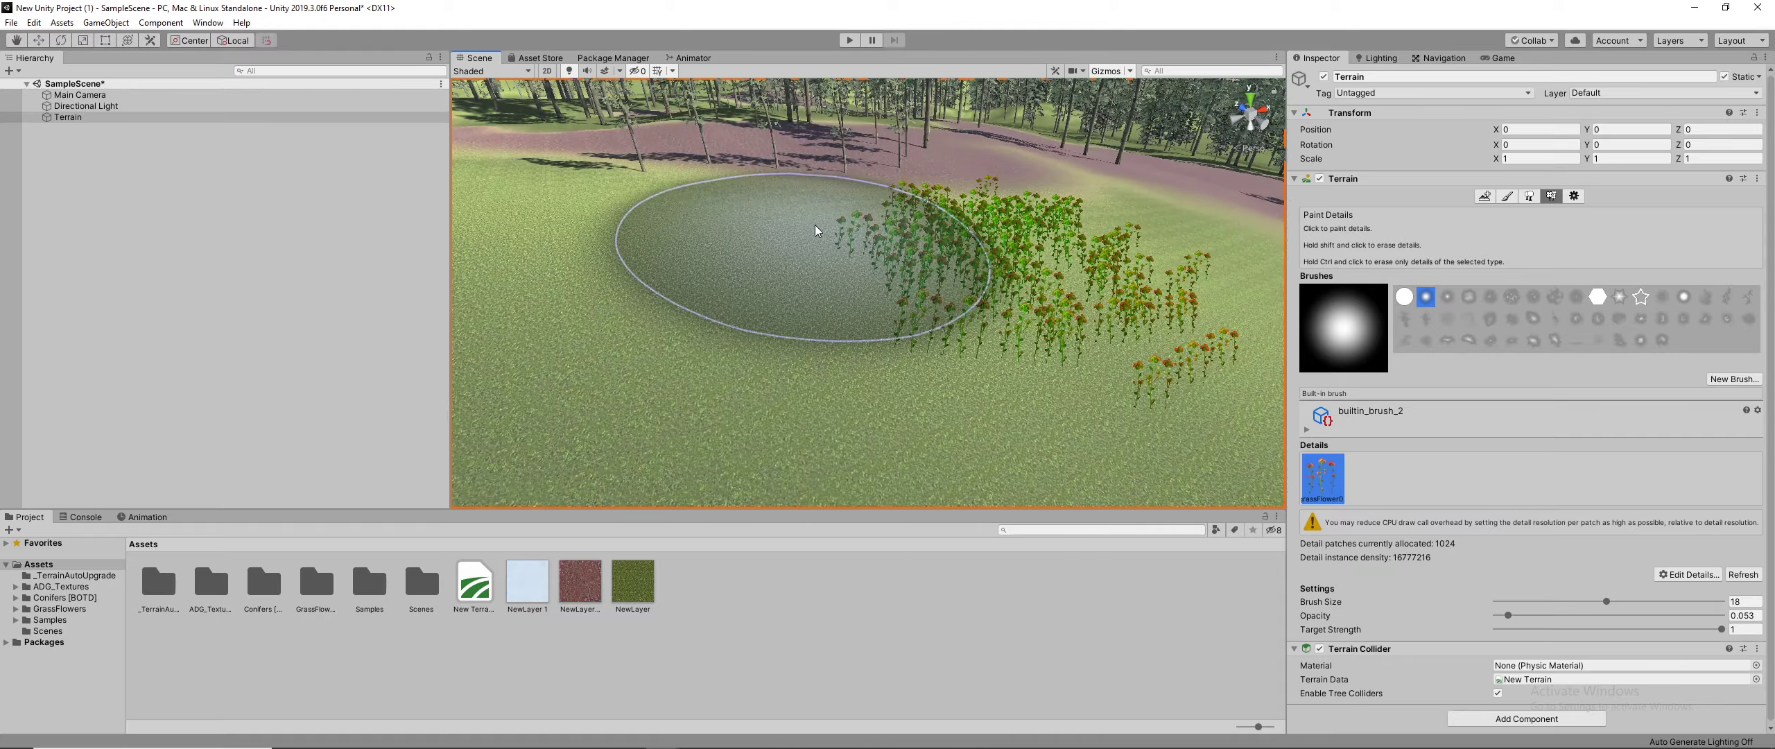
{"action": "mouse_move", "coordinate": [815, 225]}
{"action": "left_mouse_down"}
{"action": "mouse_move", "coordinate": [863, 263]}
{"action": "mouse_move", "coordinate": [787, 266]}
{"action": "mouse_move", "coordinate": [848, 319]}
{"action": "mouse_move", "coordinate": [951, 296]}
{"action": "left_mouse_up"}
{"action": "scroll", "coordinate": [951, 295], "scroll_direction": "down", "scroll_amount": 3}
{"action": "key", "text": "ctrl+z"}
{"action": "key", "text": "ctrl+z"}
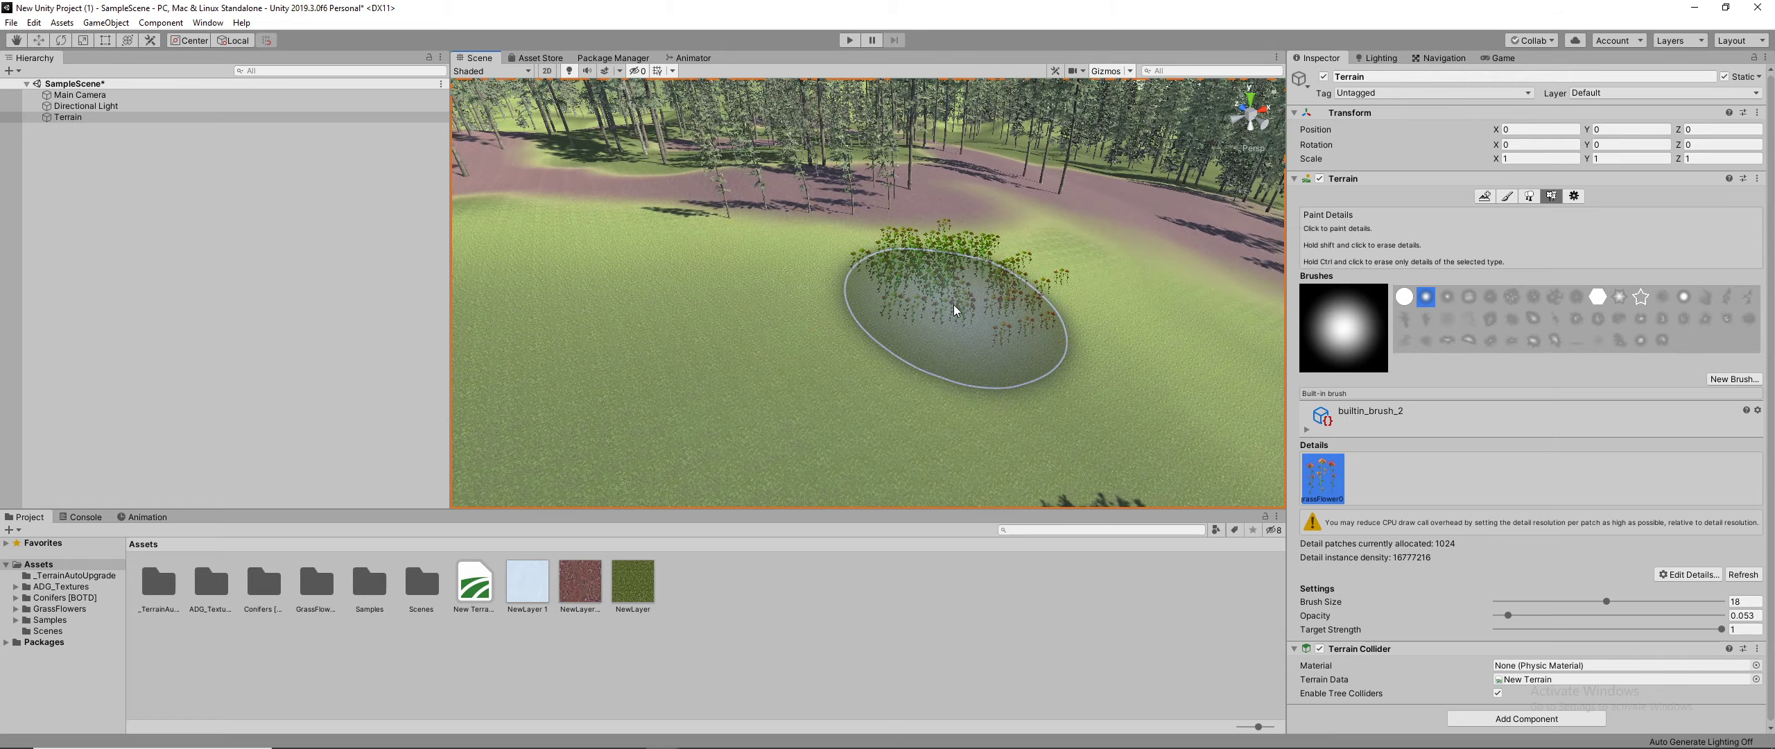
Step: Lower the detail brush opacity to 0.012 and paint a wide, sparser spread of red flowers over the grass around the existing patch
{"action": "left_click_drag", "start_coordinate": [1507, 614], "coordinate": [1500, 613]}
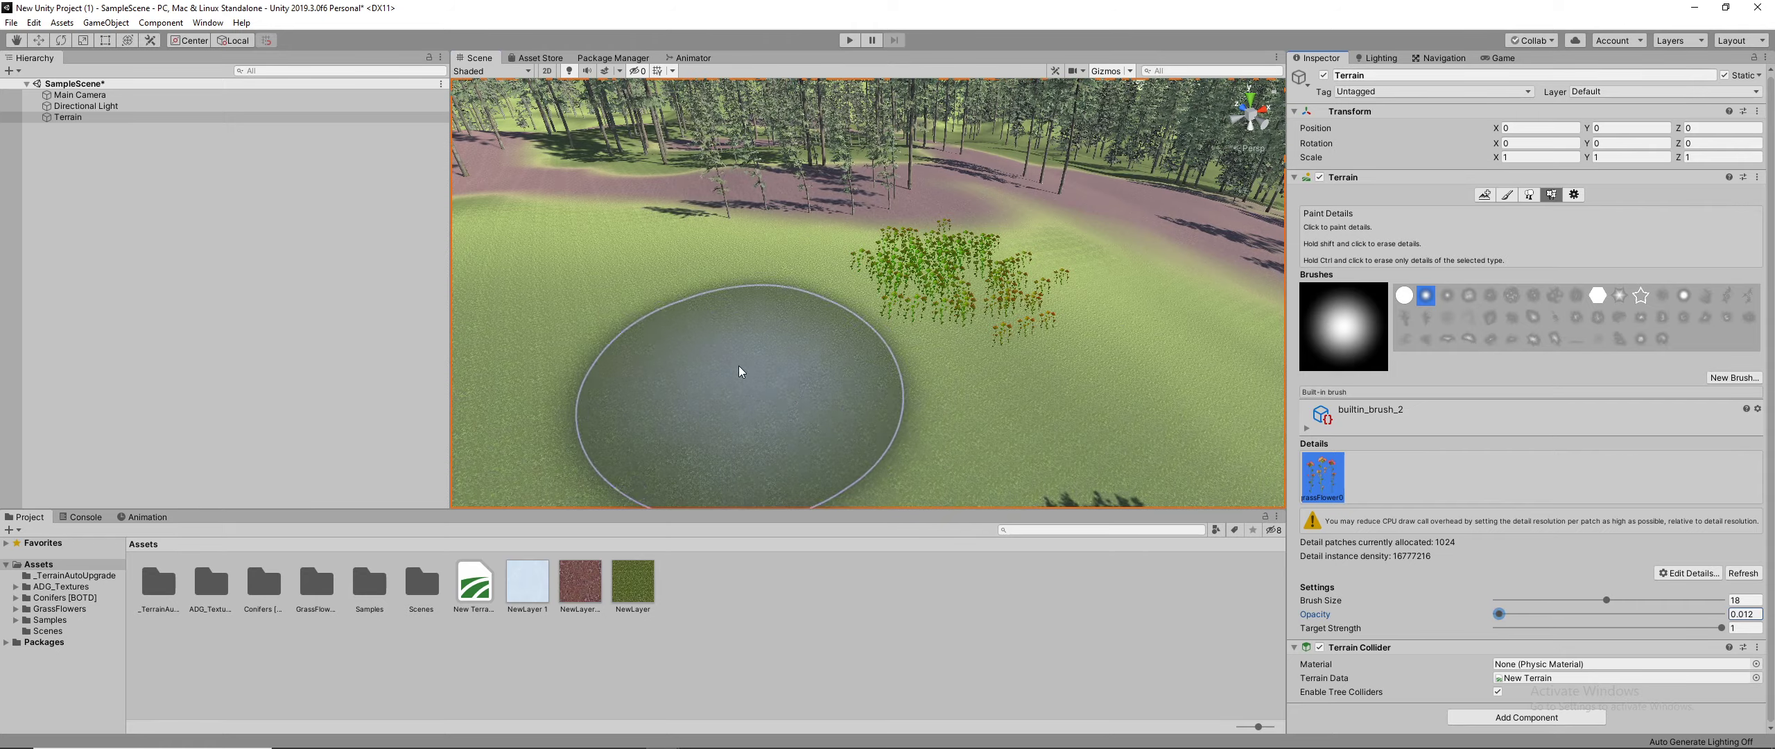
{"action": "mouse_move", "coordinate": [739, 371]}
{"action": "left_mouse_down"}
{"action": "mouse_move", "coordinate": [1021, 374]}
{"action": "mouse_move", "coordinate": [1104, 333]}
{"action": "mouse_move", "coordinate": [1056, 318]}
{"action": "mouse_move", "coordinate": [918, 391]}
{"action": "mouse_move", "coordinate": [920, 288]}
{"action": "mouse_move", "coordinate": [729, 270]}
{"action": "left_mouse_up"}
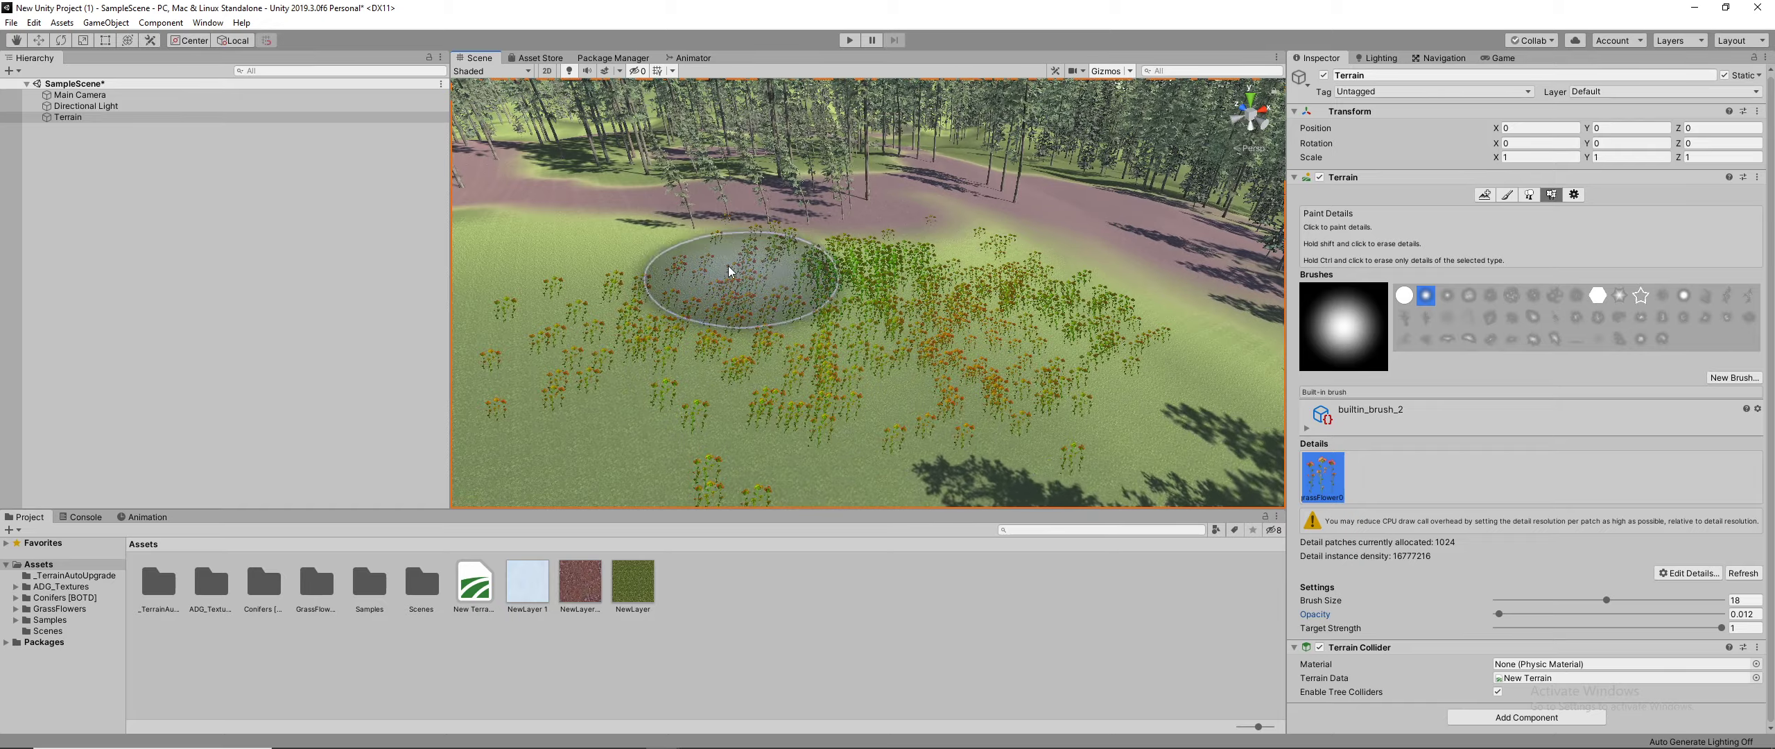
{"action": "mouse_move", "coordinate": [730, 271]}
{"action": "right_mouse_down"}
{"action": "mouse_move", "coordinate": [896, 368]}
{"action": "mouse_move", "coordinate": [740, 245]}
{"action": "mouse_move", "coordinate": [865, 146]}
{"action": "mouse_move", "coordinate": [627, 211]}
{"action": "right_mouse_up"}
{"action": "right_click_drag", "start_coordinate": [987, 422], "coordinate": [1089, 461]}
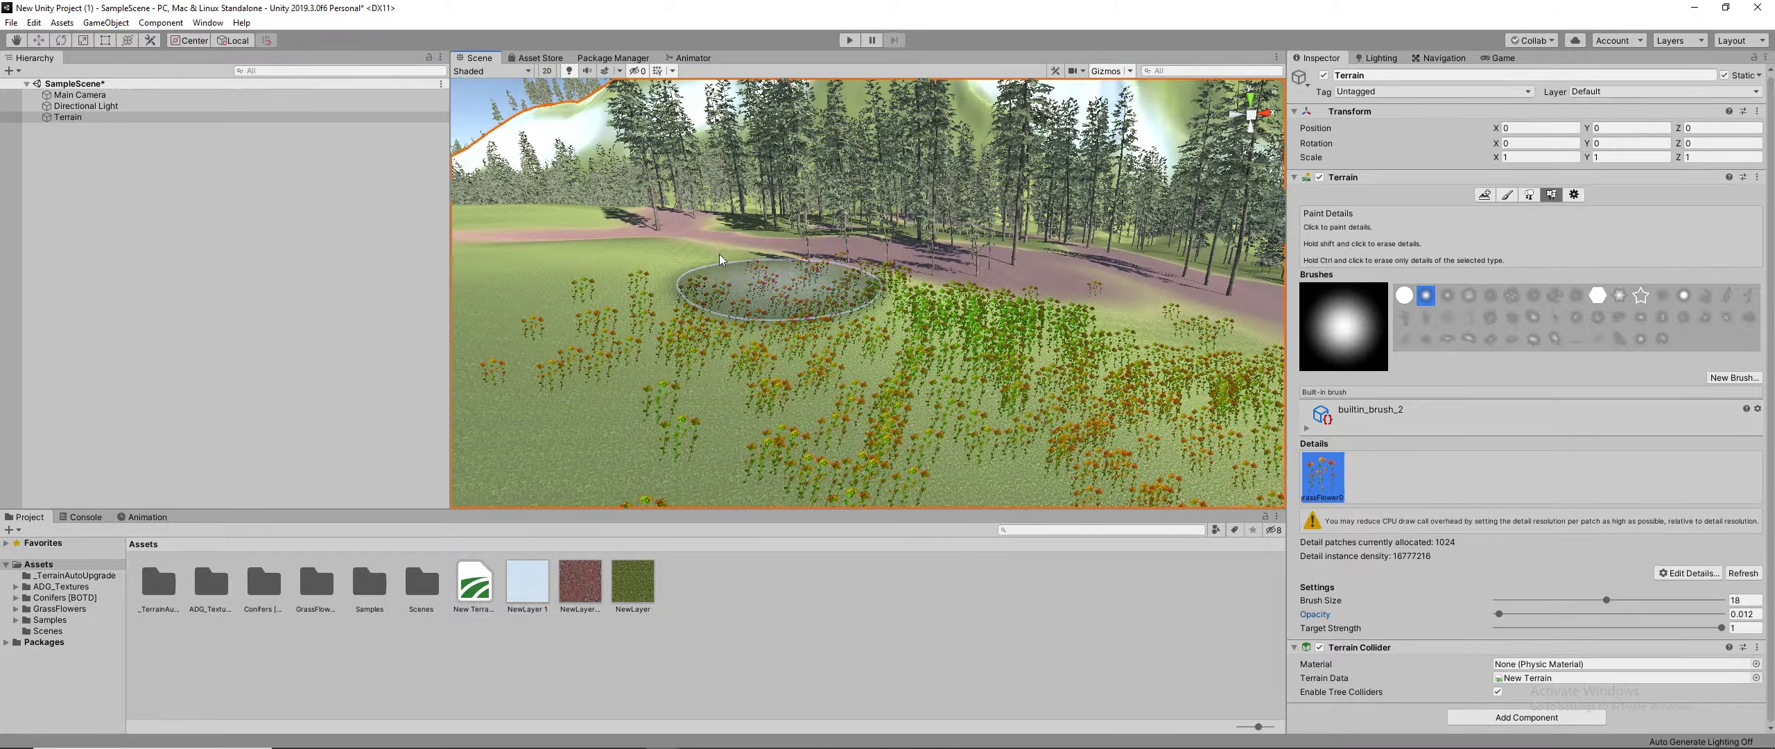
Step: Find First Person All-in-One among the purchased Asset Store assets and import its complete package into the project
{"action": "left_click", "coordinate": [539, 59]}
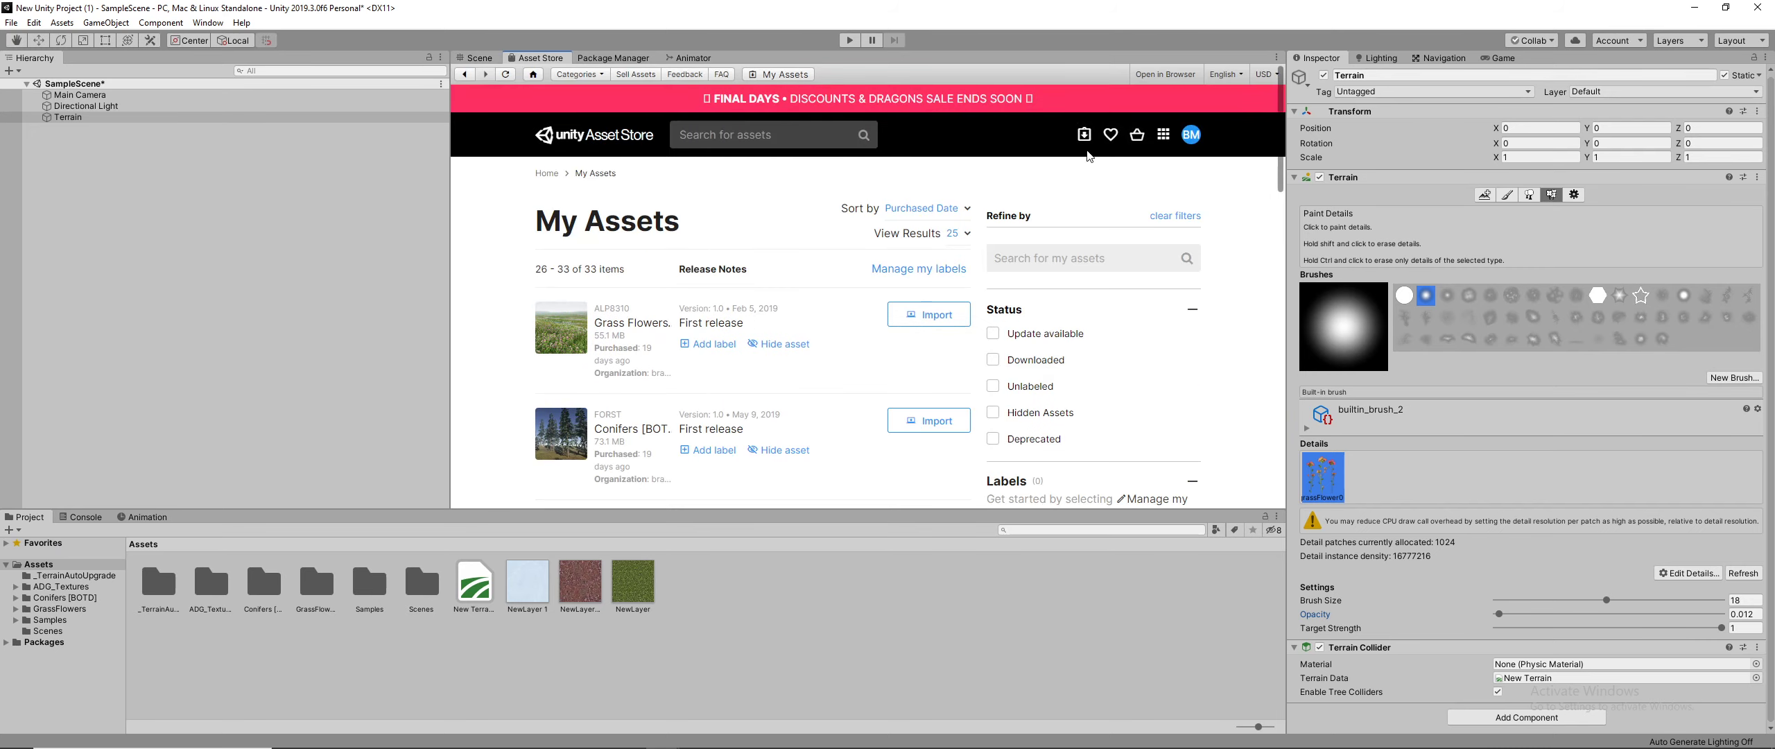
{"action": "left_click", "coordinate": [1084, 136]}
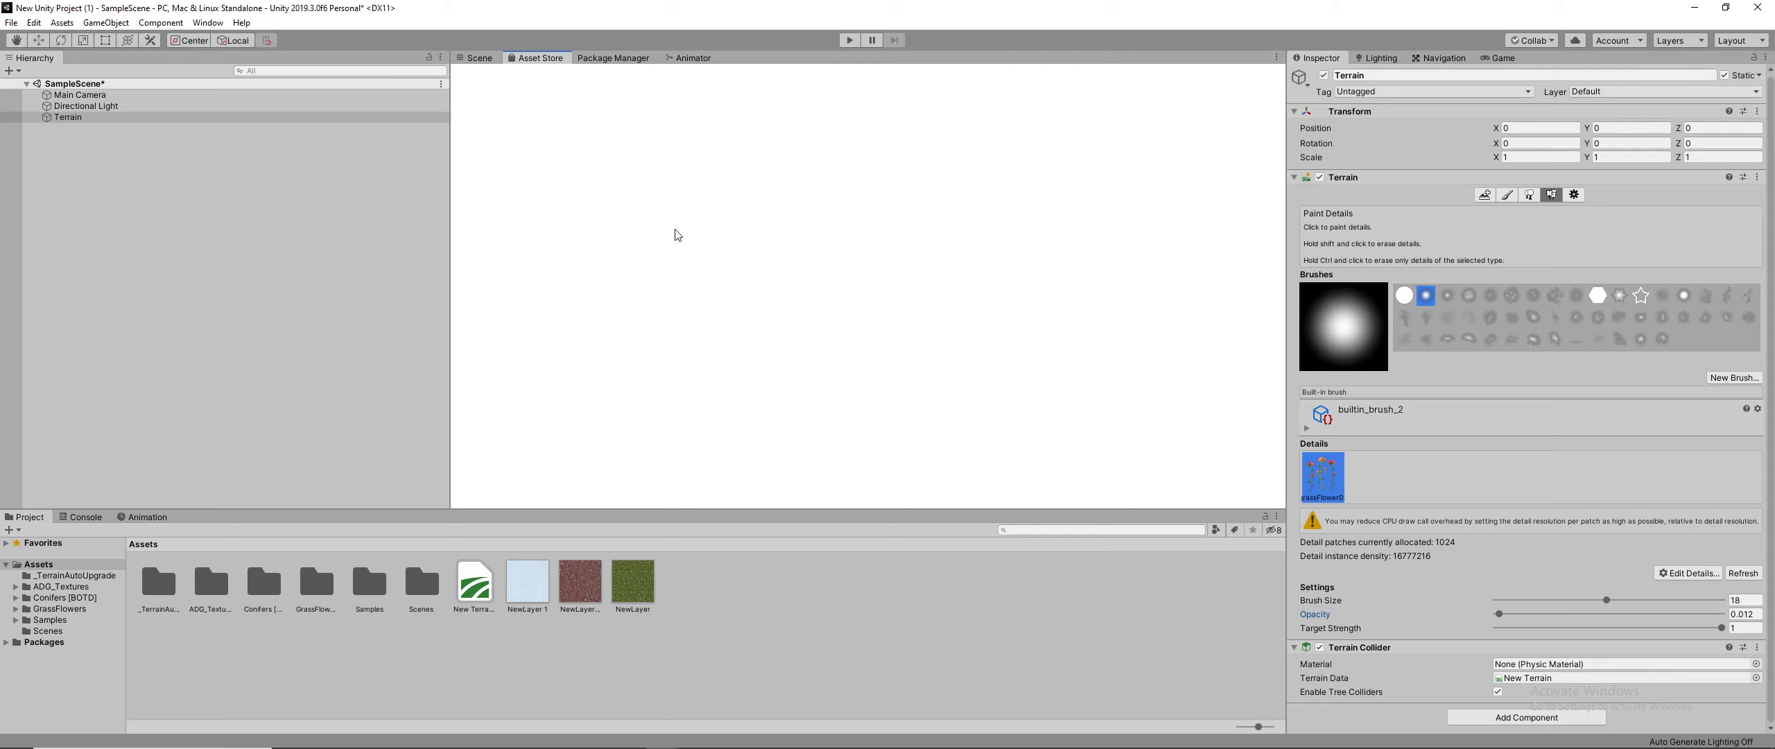
{"action": "scroll", "coordinate": [570, 286], "scroll_direction": "down", "scroll_amount": 10}
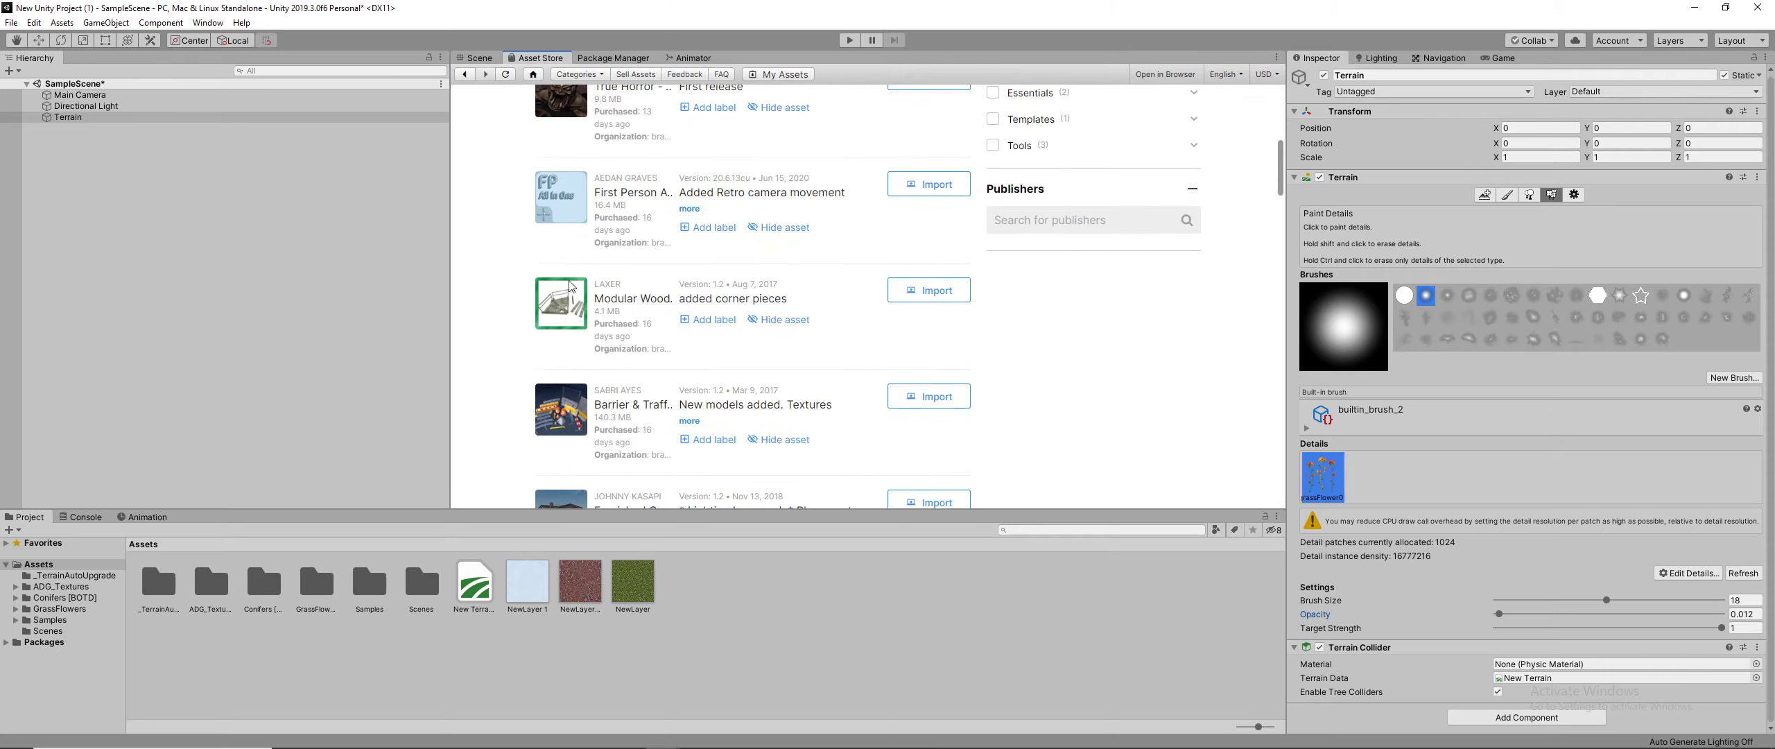
{"action": "scroll", "coordinate": [570, 286], "scroll_direction": "up", "scroll_amount": 1}
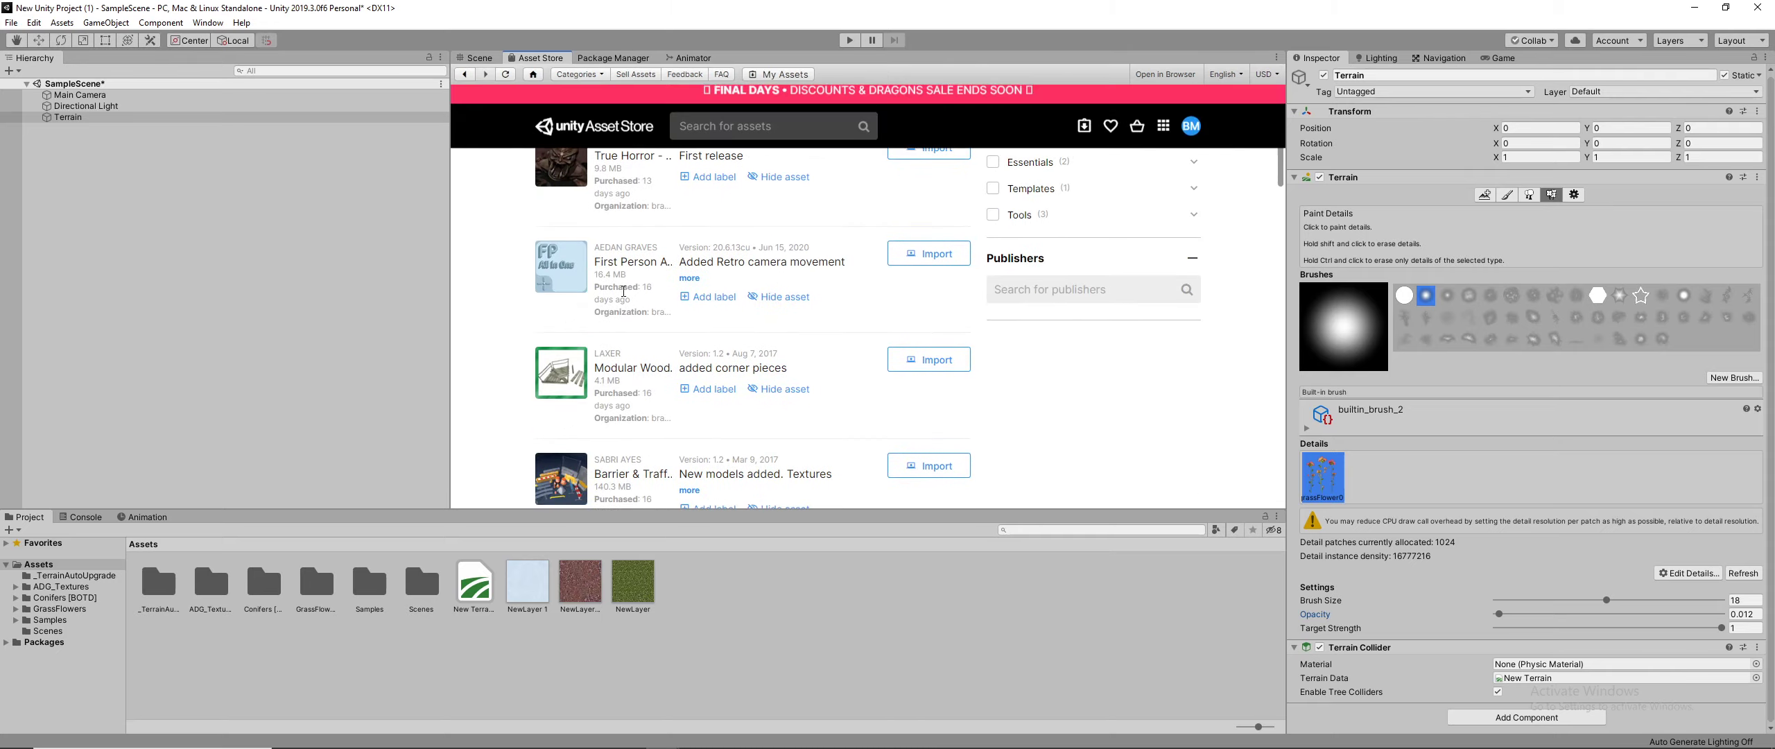
{"action": "left_click", "coordinate": [899, 263]}
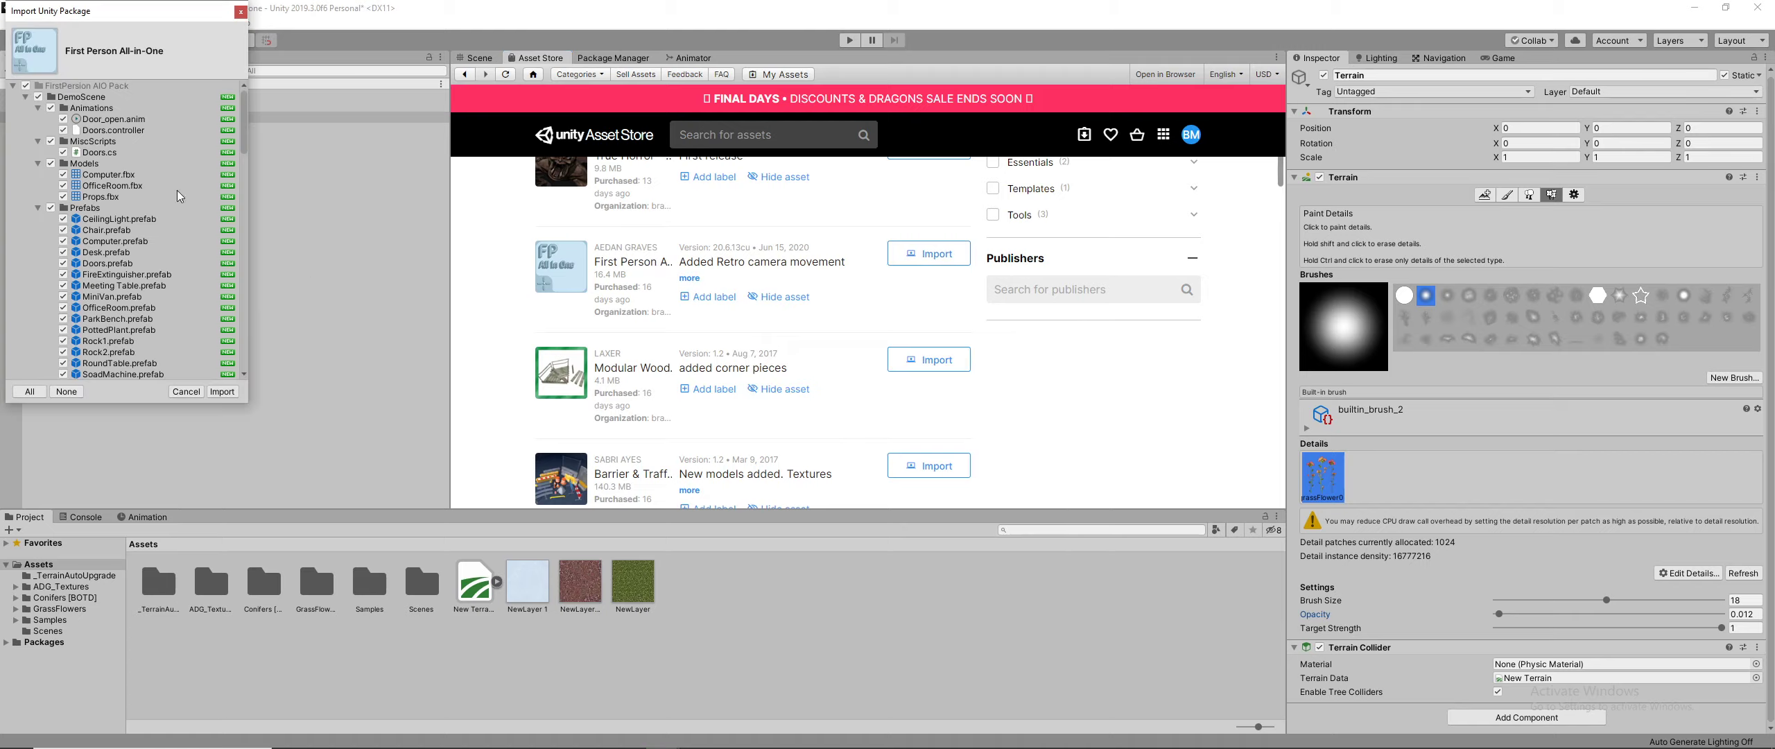
{"action": "left_click", "coordinate": [222, 391]}
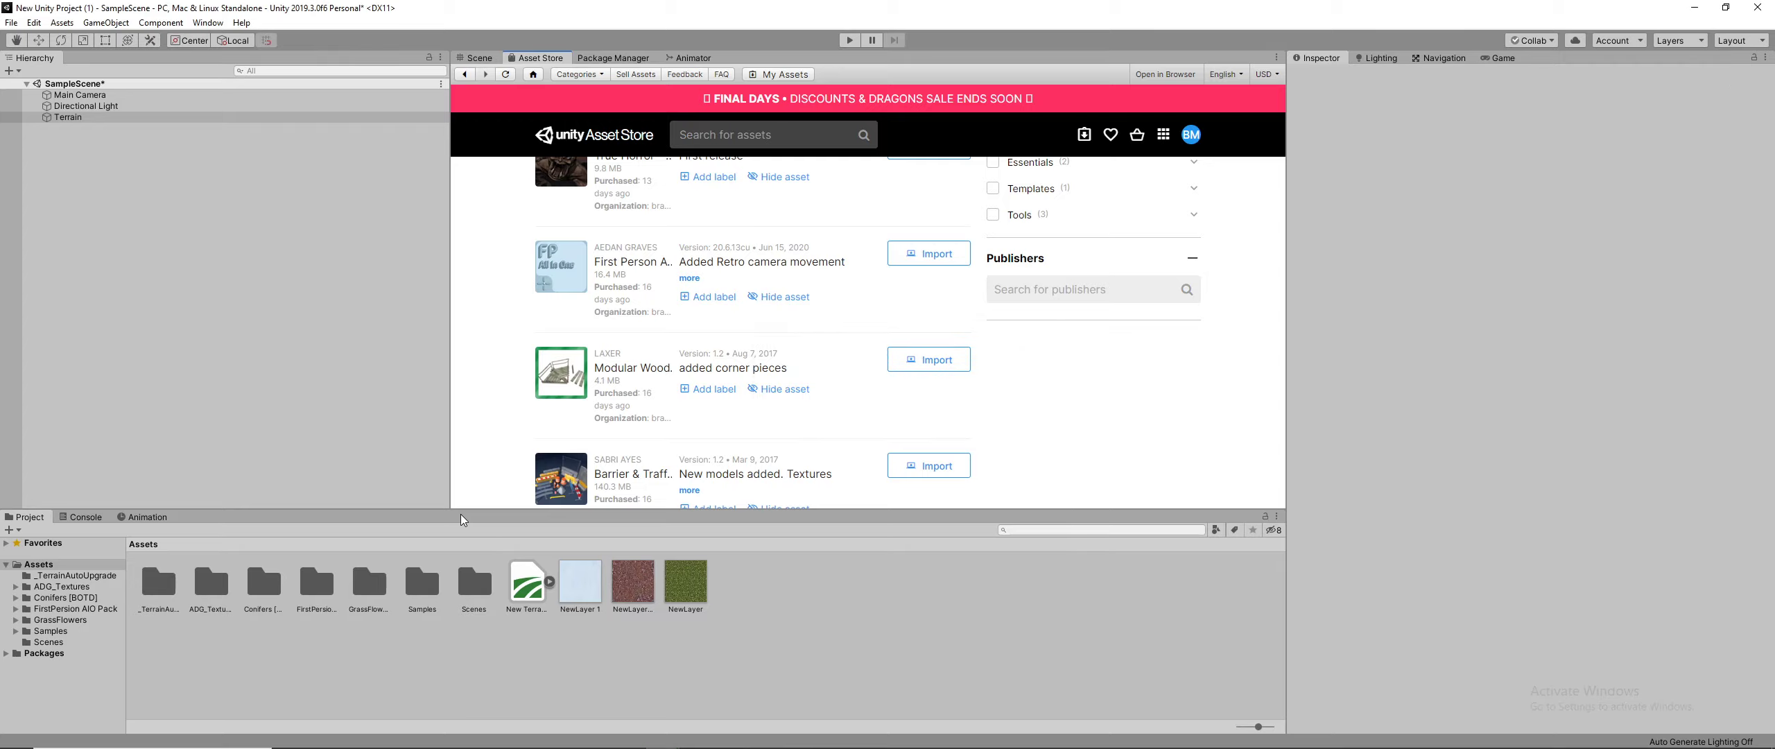
Step: Place the first-person player prefab from the FirstPersonAIO folder on the grass among the flowers in the scene
{"action": "left_click", "coordinate": [459, 58]}
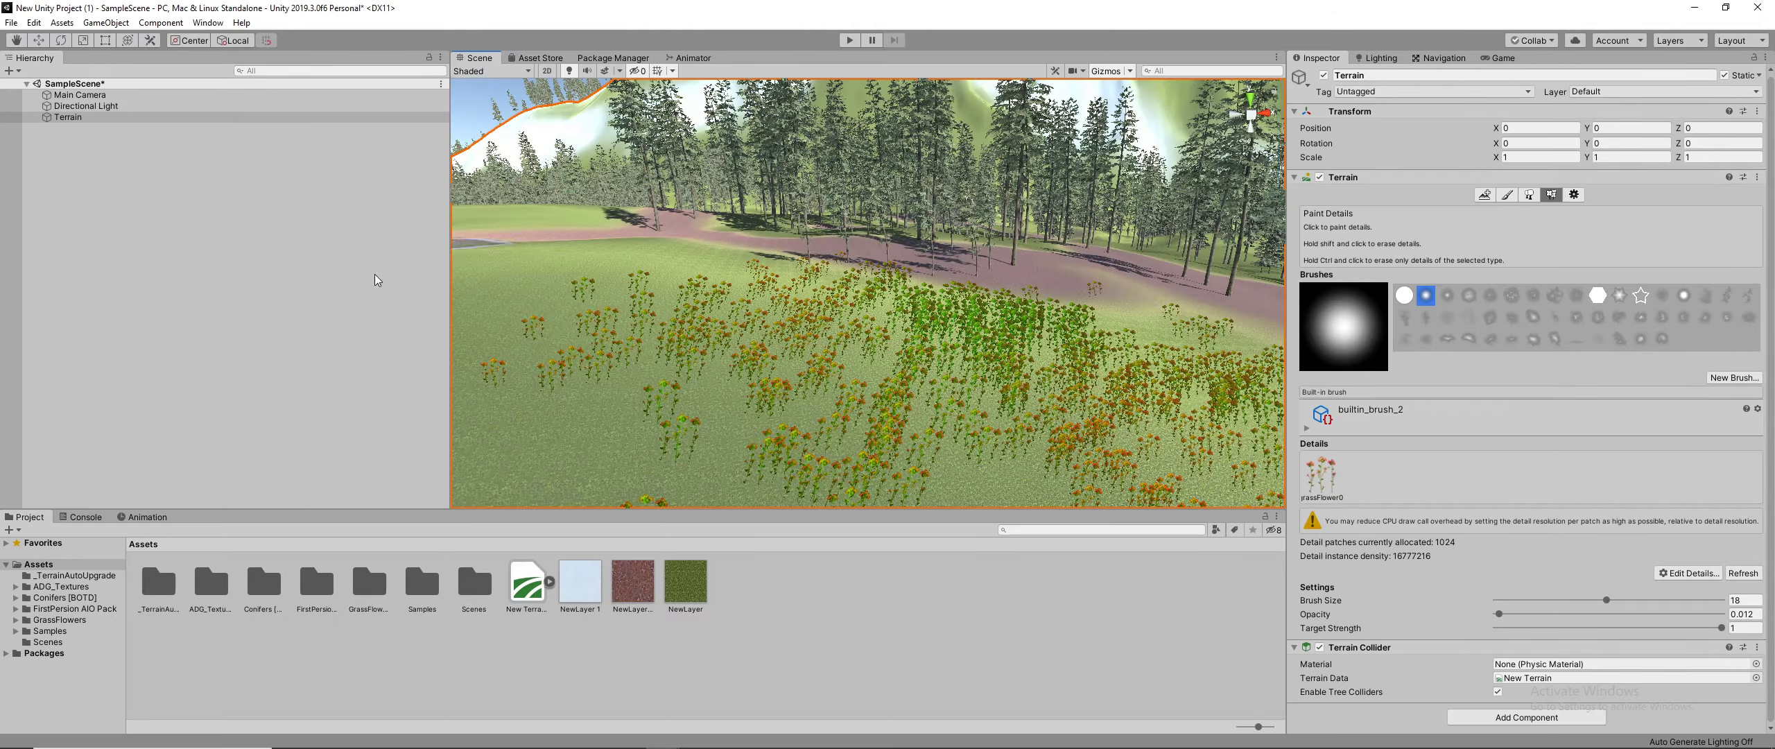
{"action": "left_click", "coordinate": [66, 607]}
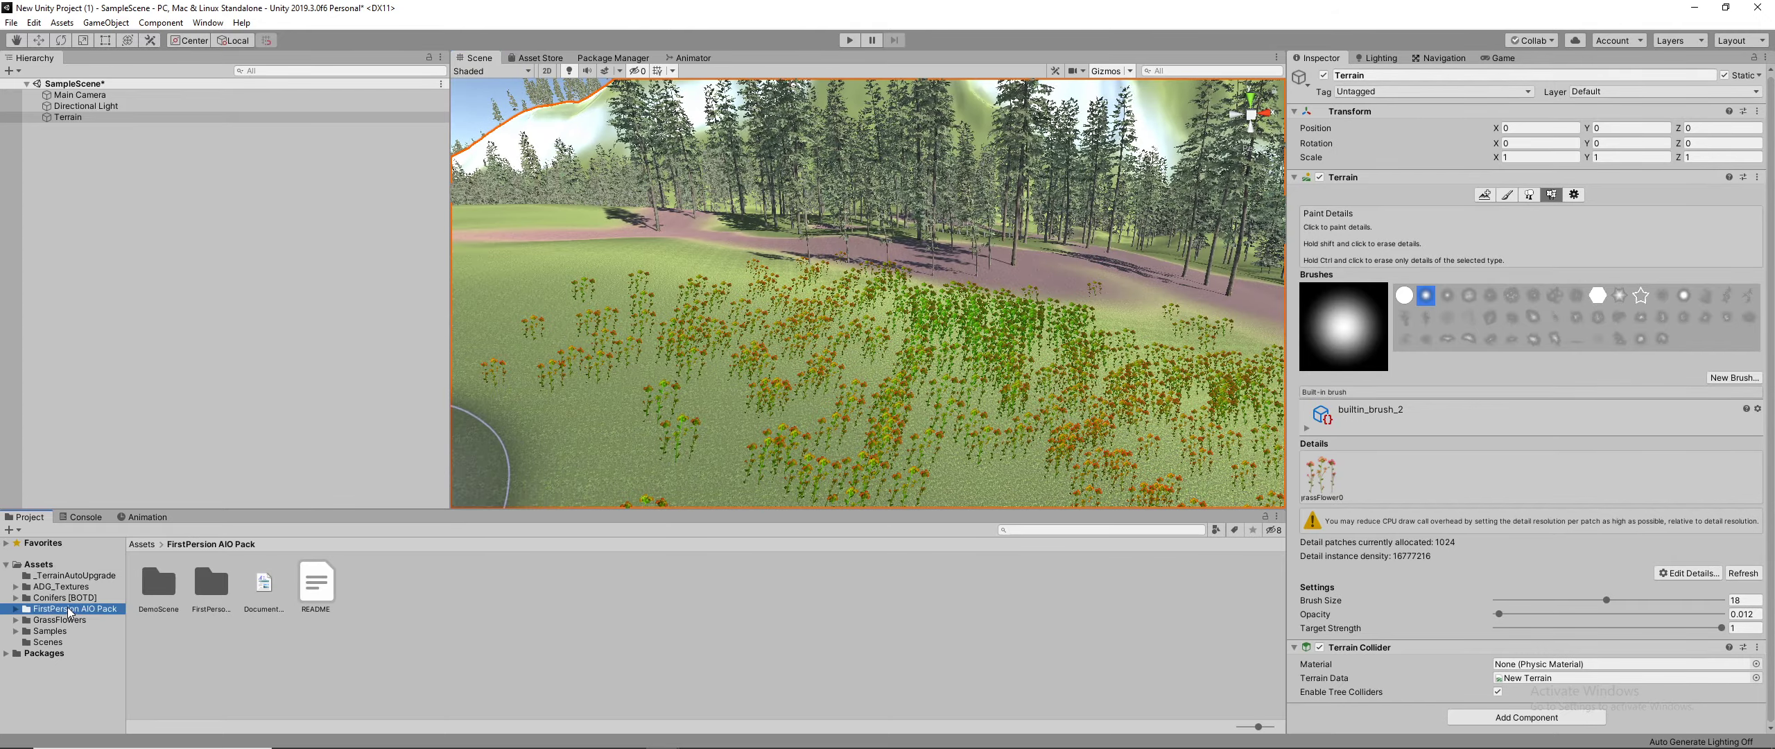
{"action": "double_click", "coordinate": [211, 582]}
{"action": "left_click_drag", "start_coordinate": [157, 582], "coordinate": [652, 396]}
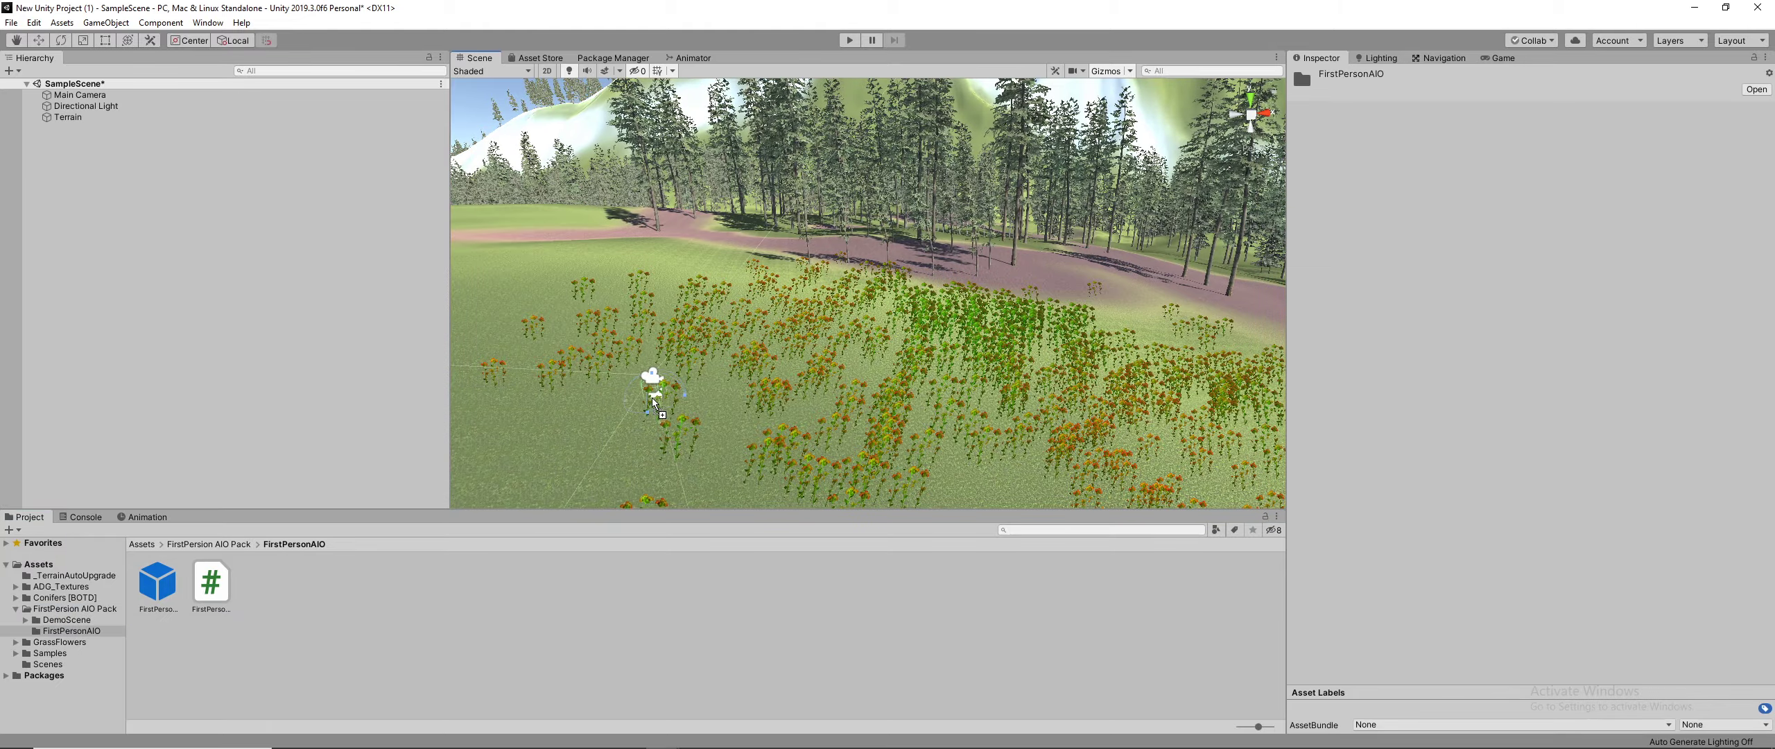
Step: Dock the Game view alongside the Scene view and start Play mode
{"action": "left_click_drag", "start_coordinate": [1516, 55], "coordinate": [877, 54]}
{"action": "left_click", "coordinate": [855, 43]}
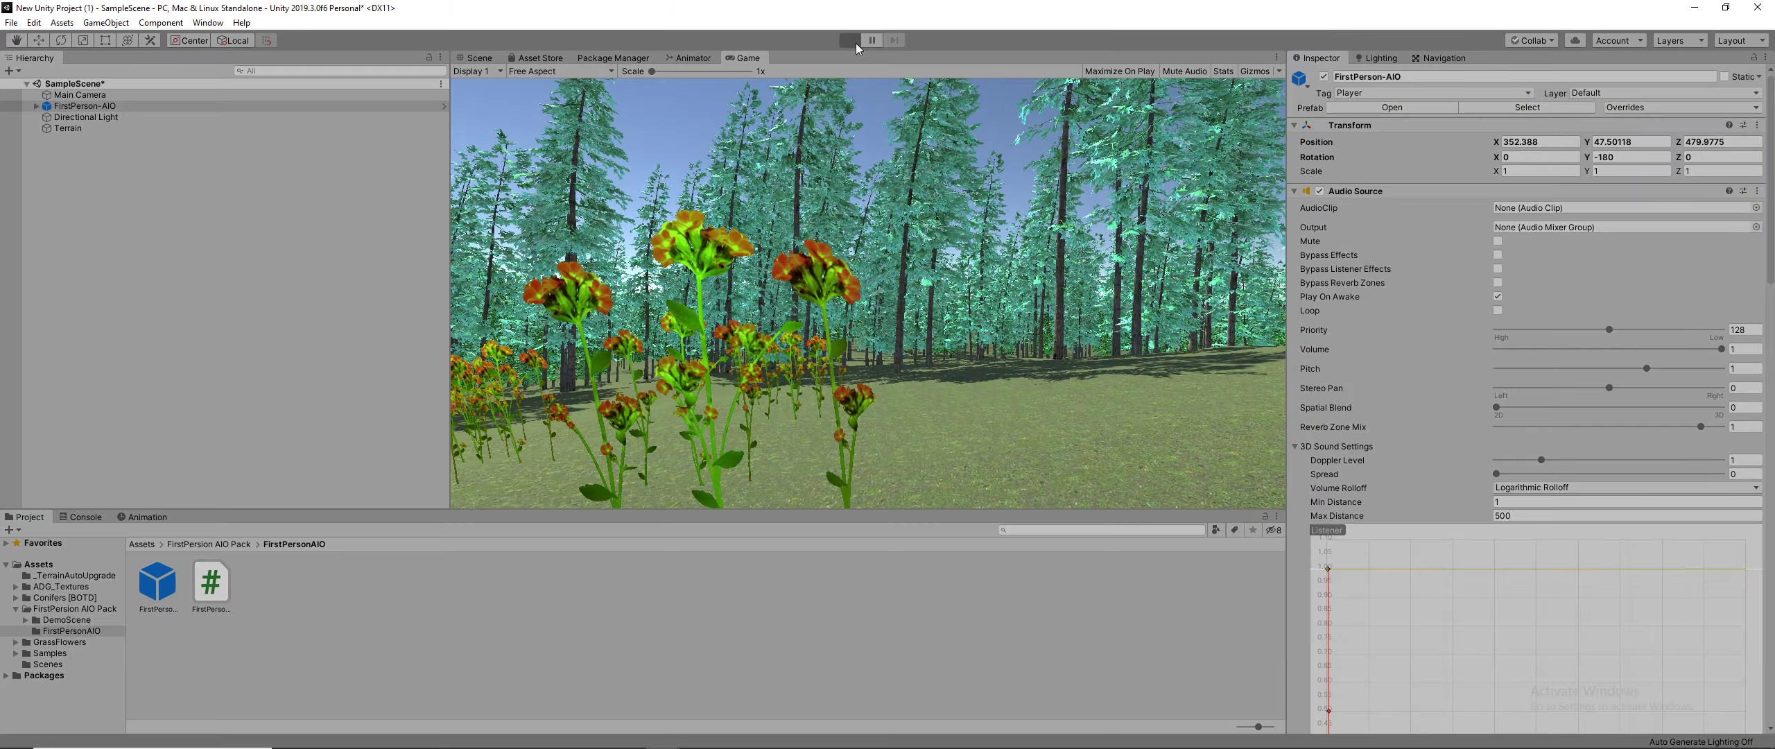
Step: Walk and run the first-person player through the flowers, towards the conifers and onto the reddish path to inspect the terrain
{"action": "key", "text": "s"}
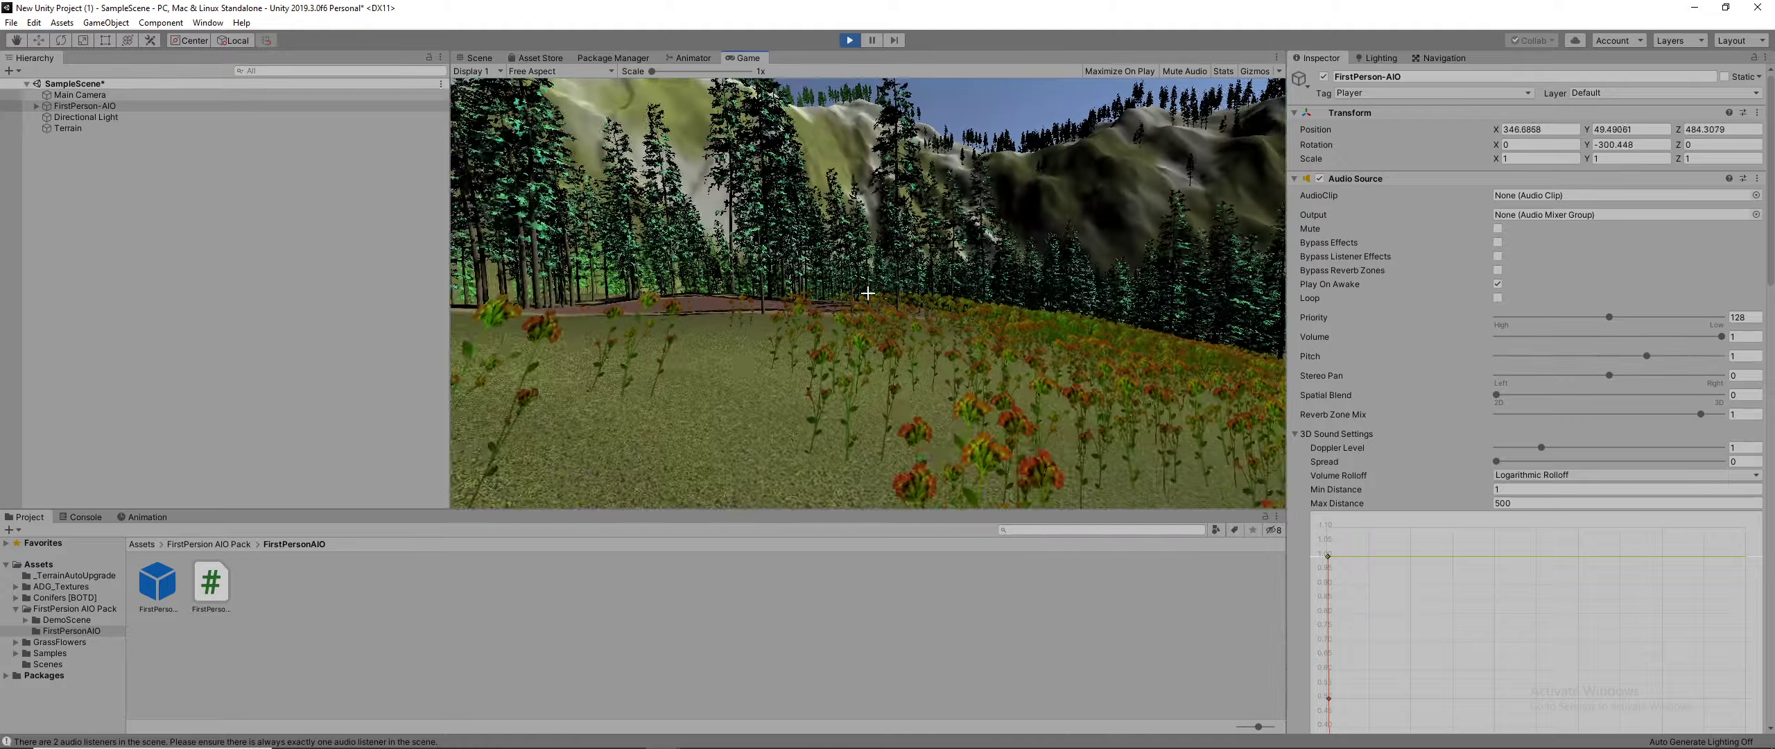
{"action": "key", "text": "shift+w"}
{"action": "key", "text": "shift+w"}
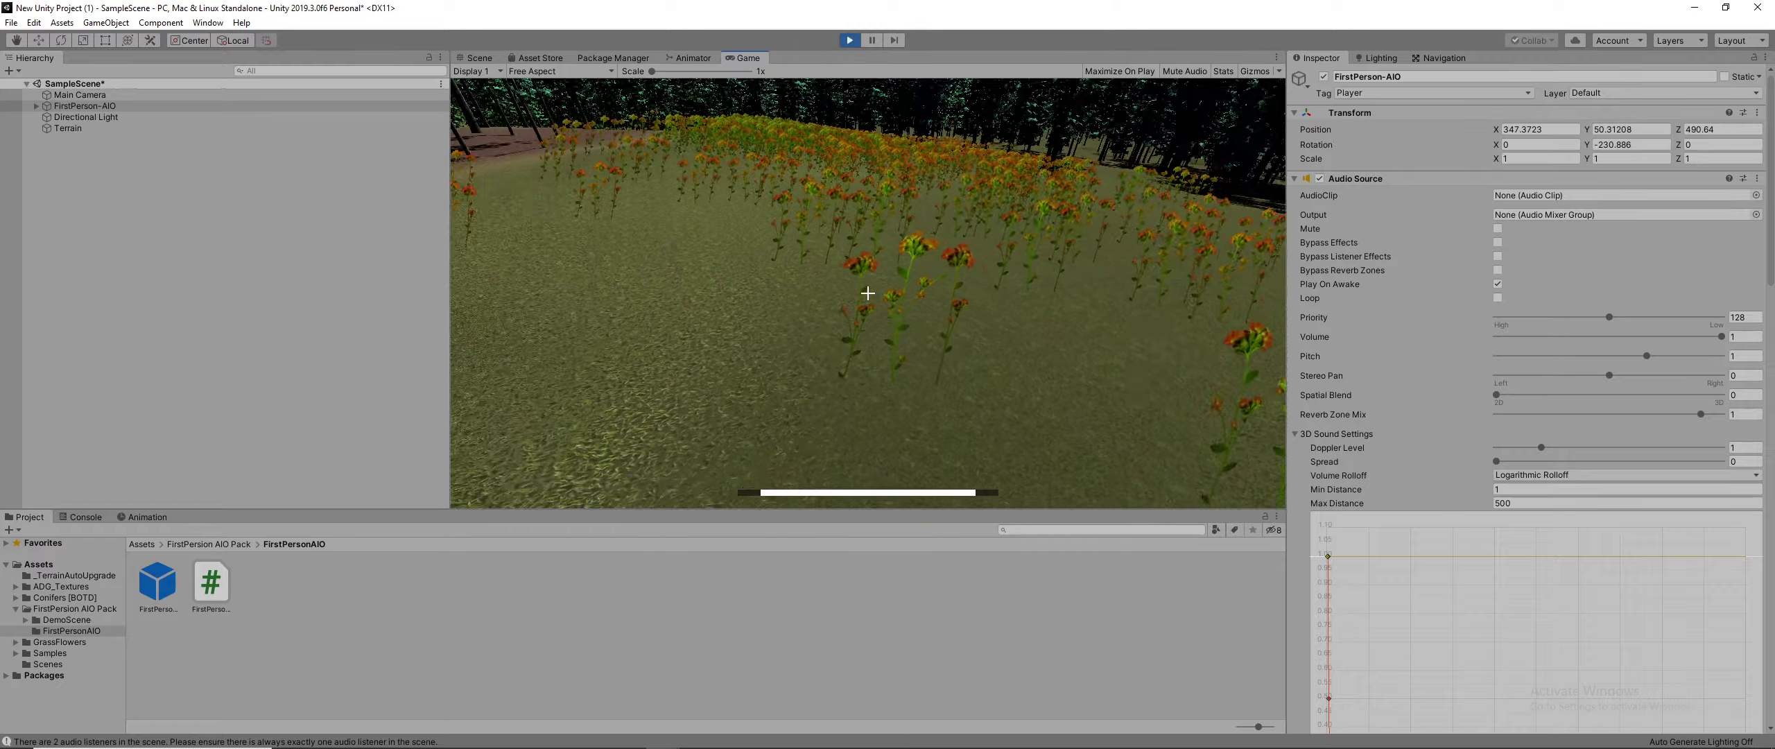
{"action": "key", "text": "w"}
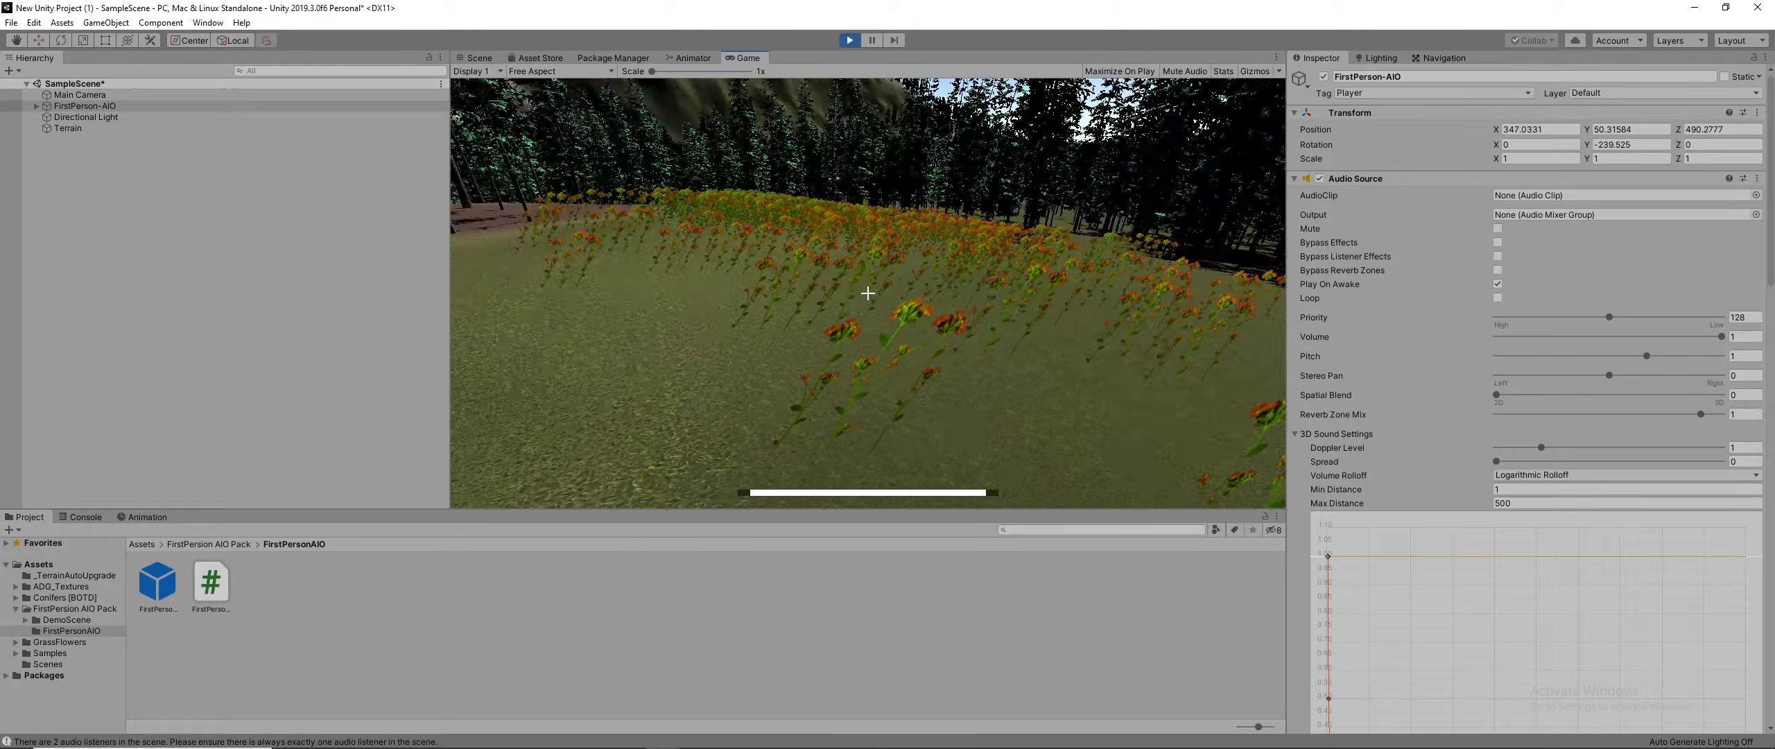
{"action": "key", "text": "shift+w"}
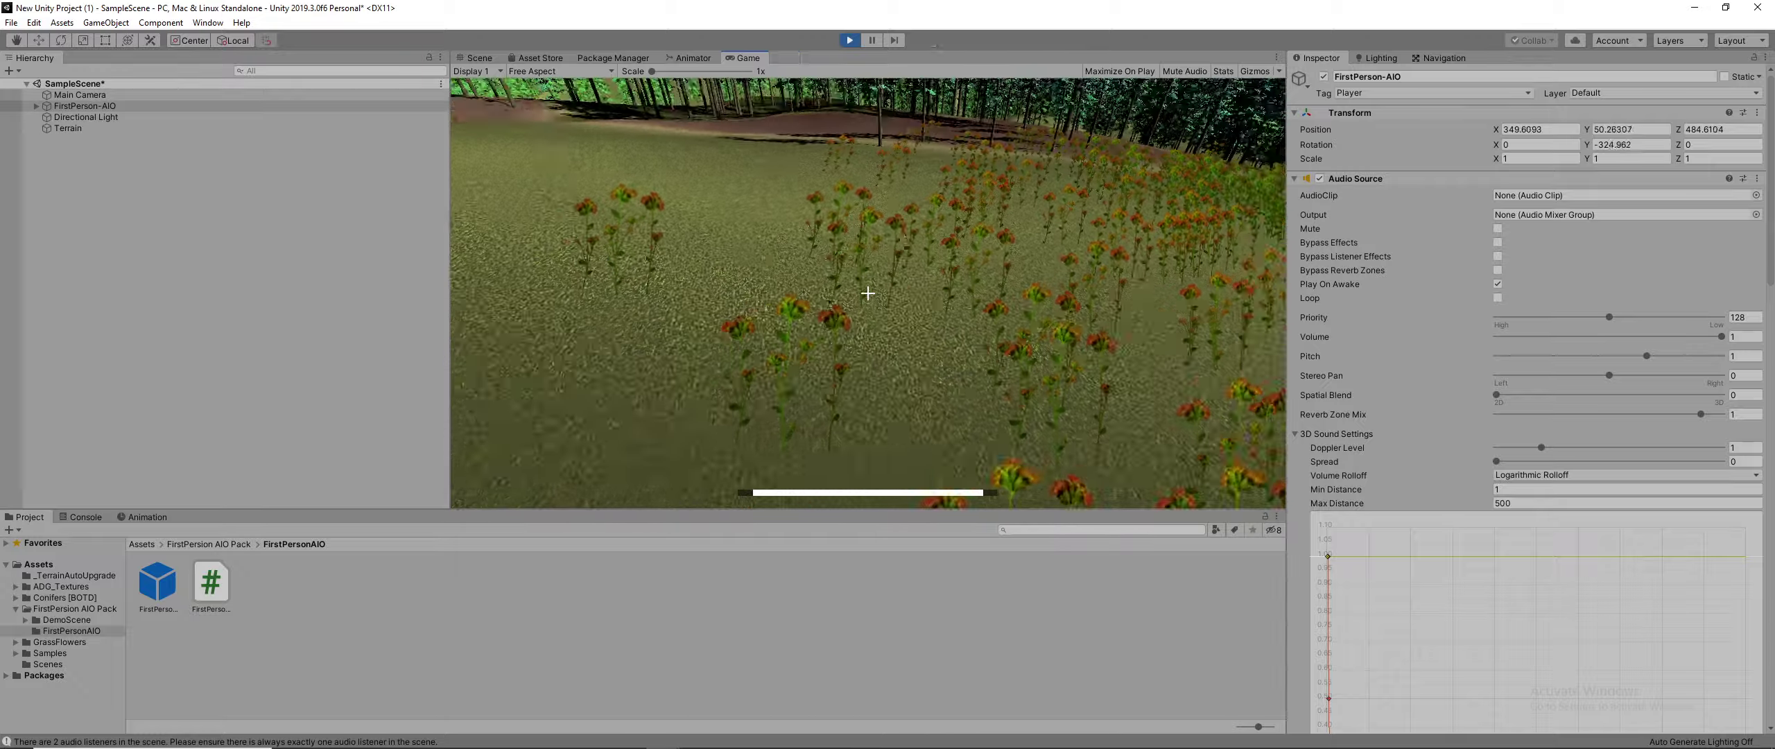
{"action": "key", "text": "shift+w"}
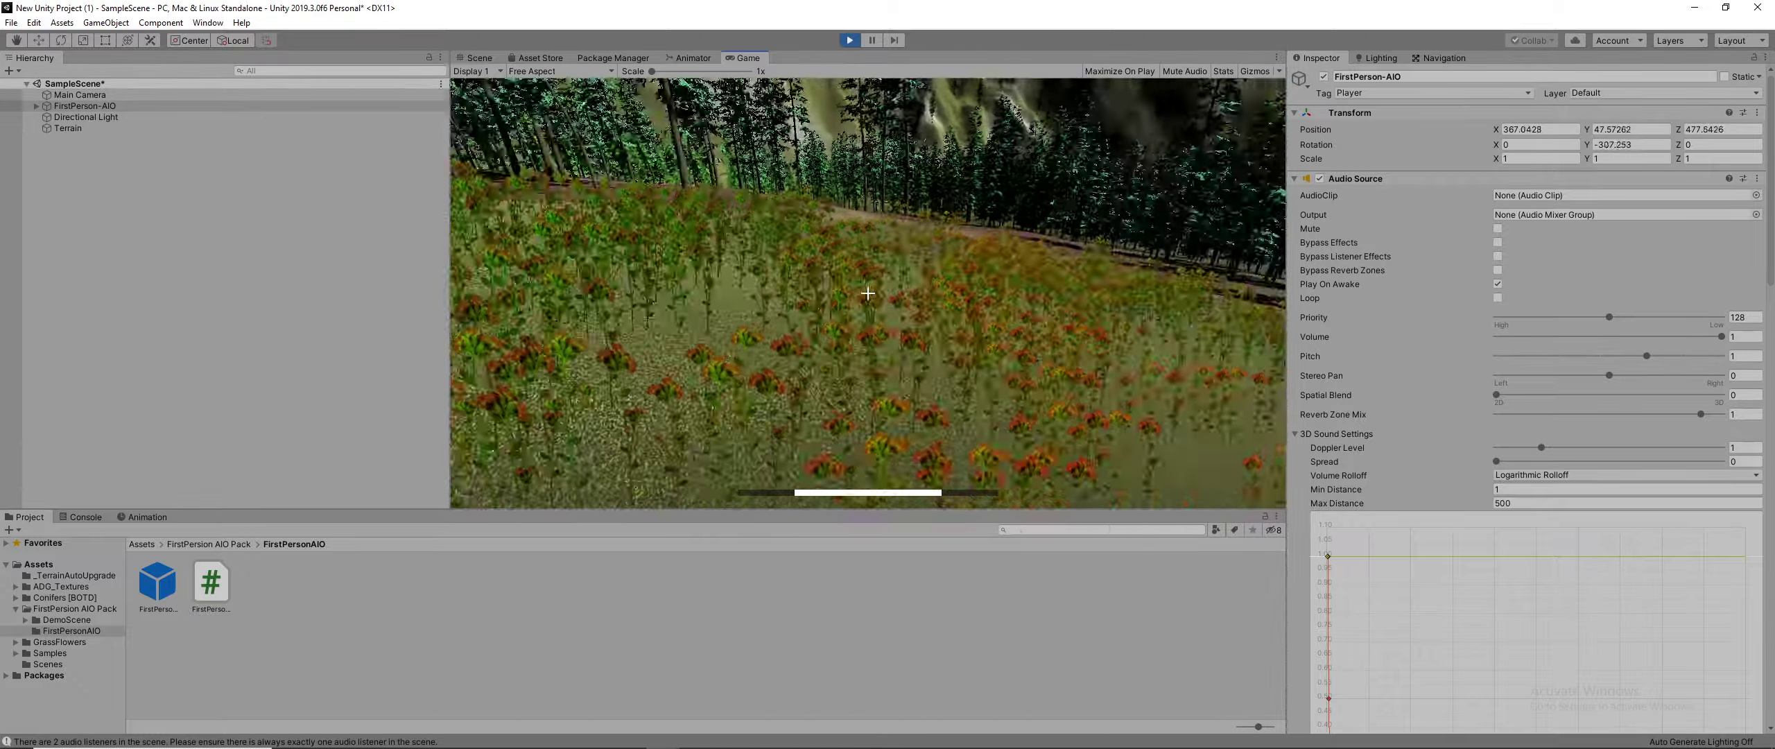
{"action": "key", "text": "shift+w"}
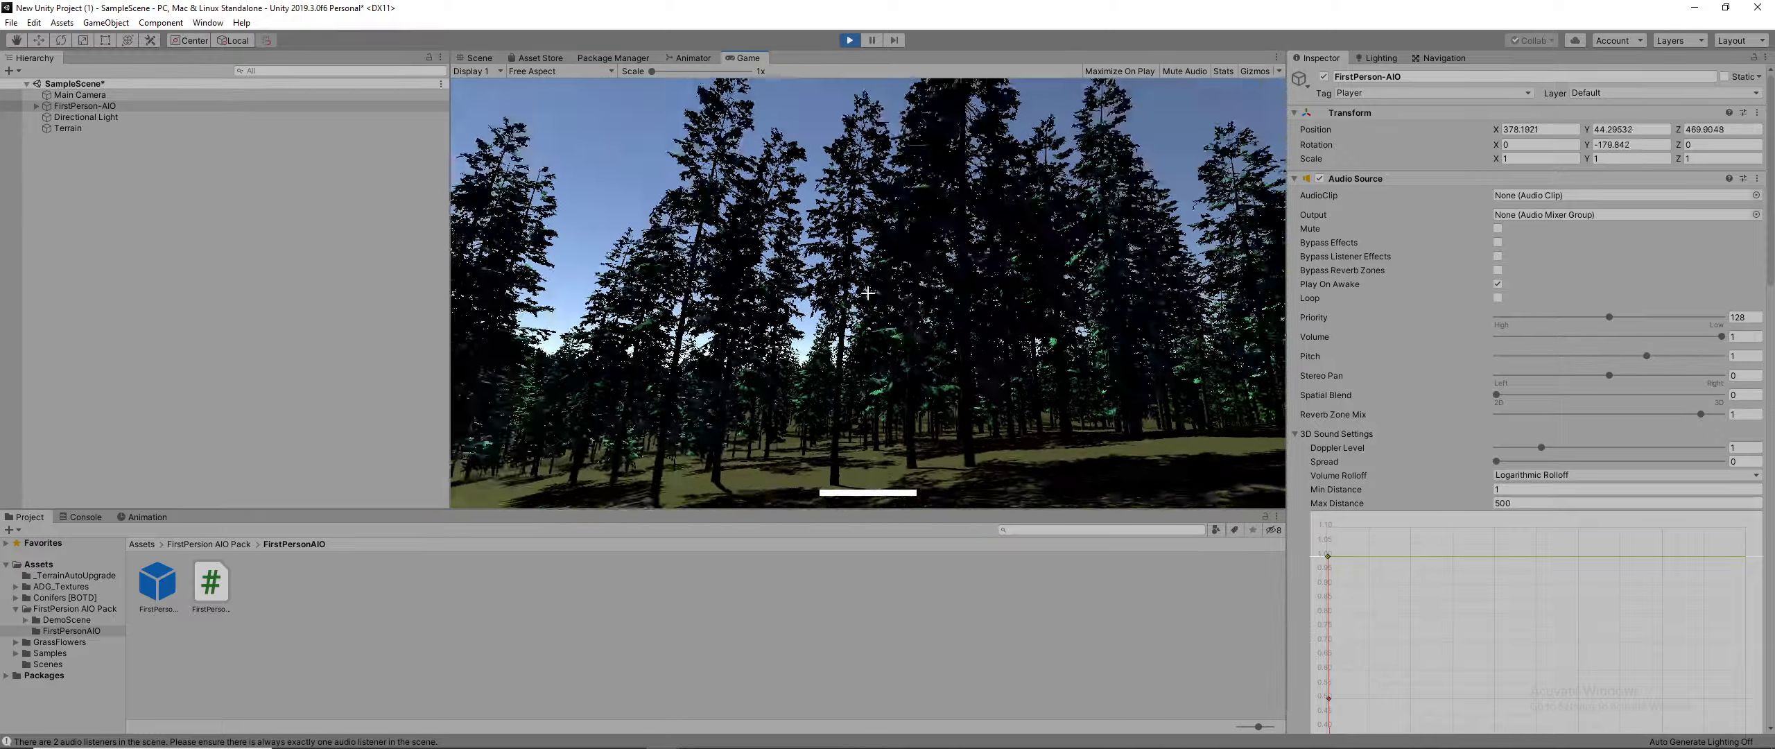
{"action": "key", "text": "shift+w"}
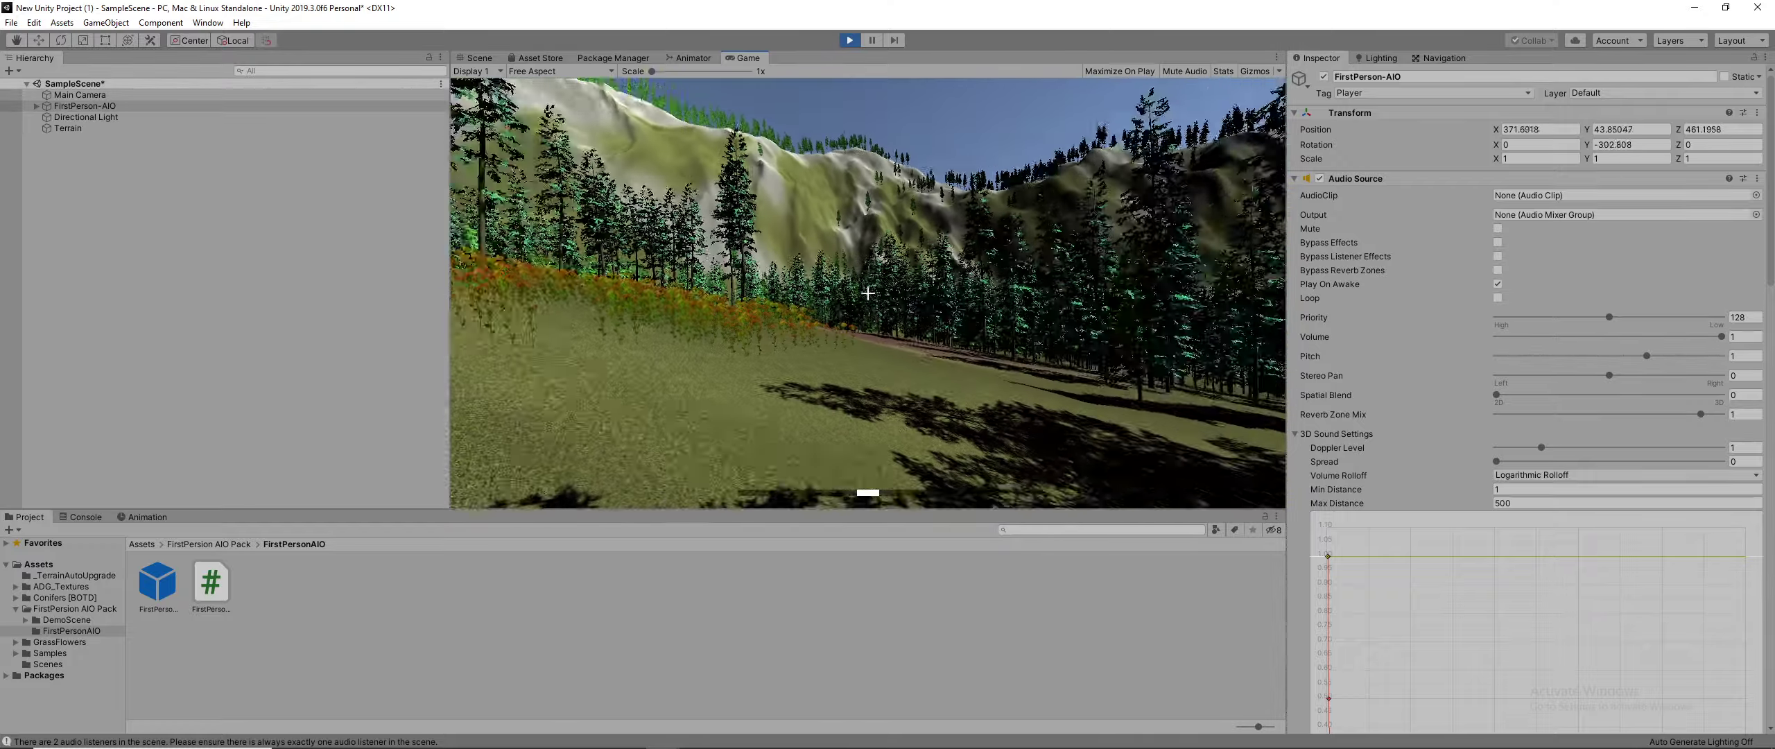
{"action": "key", "text": "shift+w"}
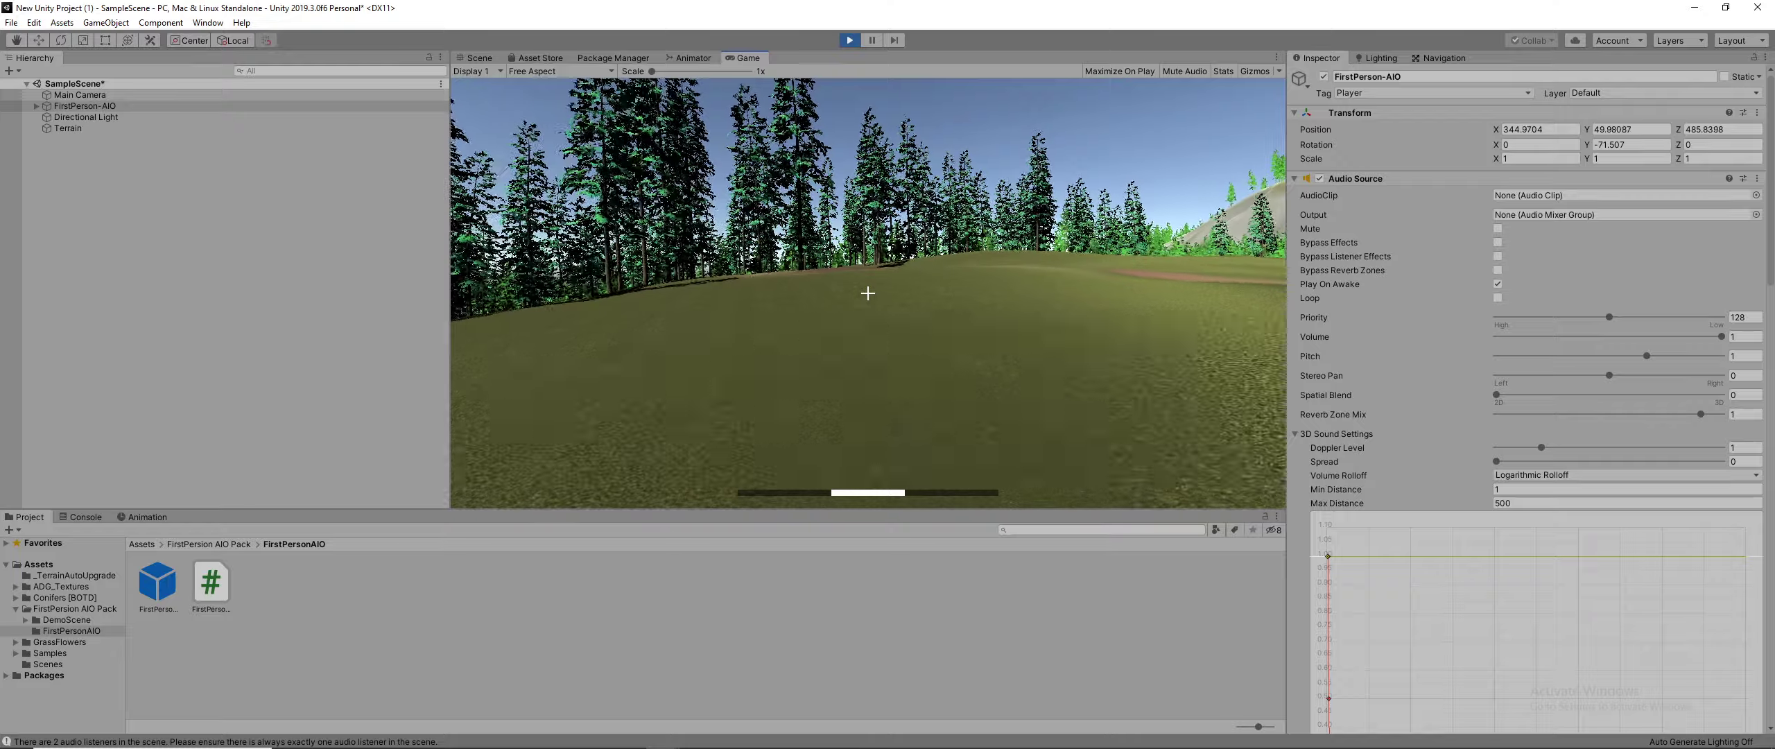
{"action": "key", "text": "w"}
{"action": "key", "text": "w"}
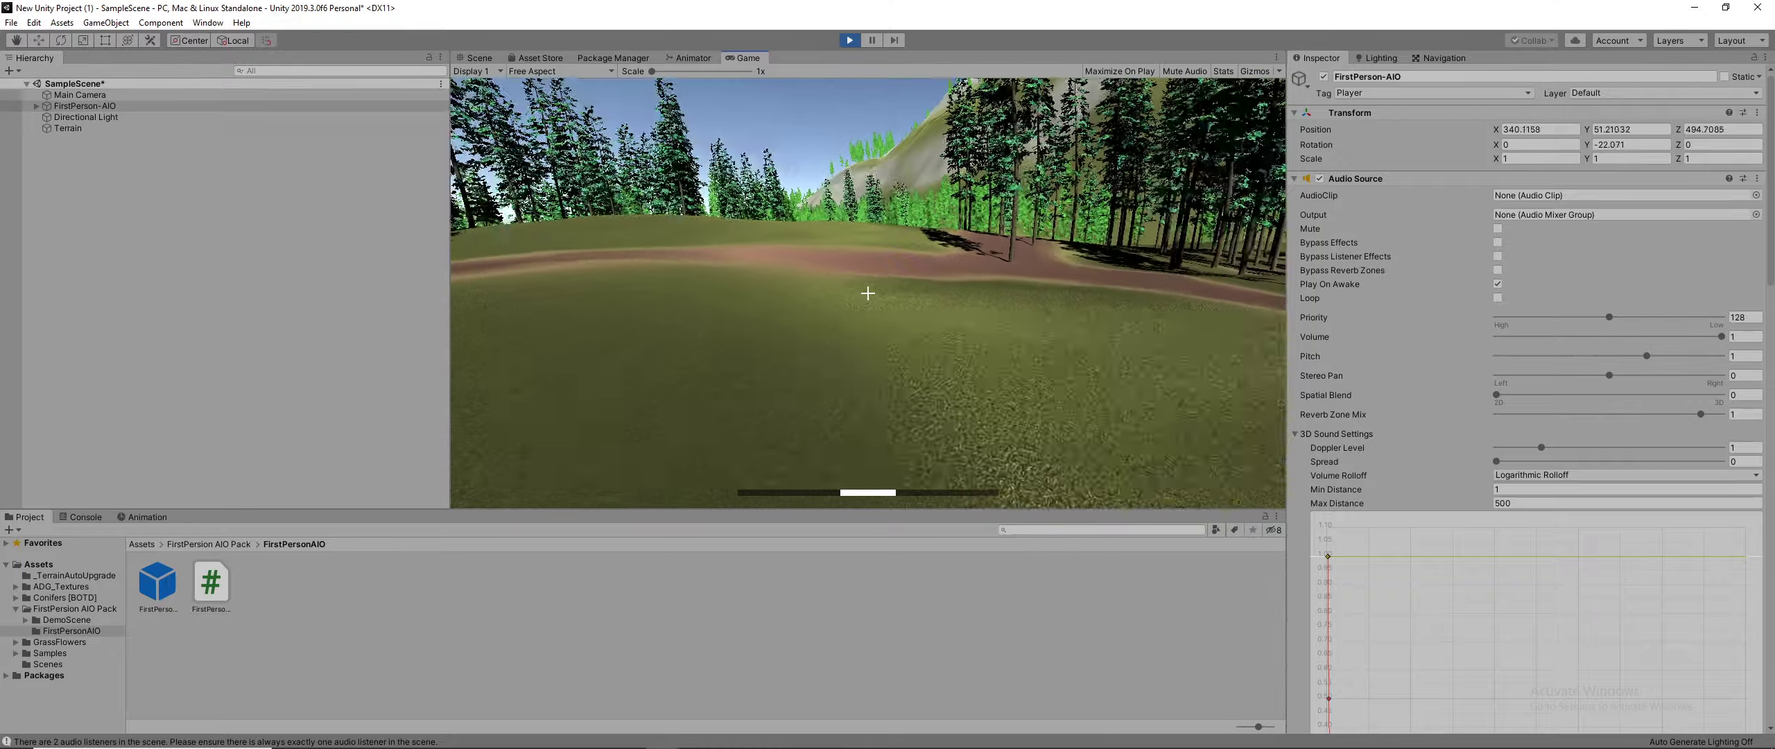
{"action": "key", "text": "w"}
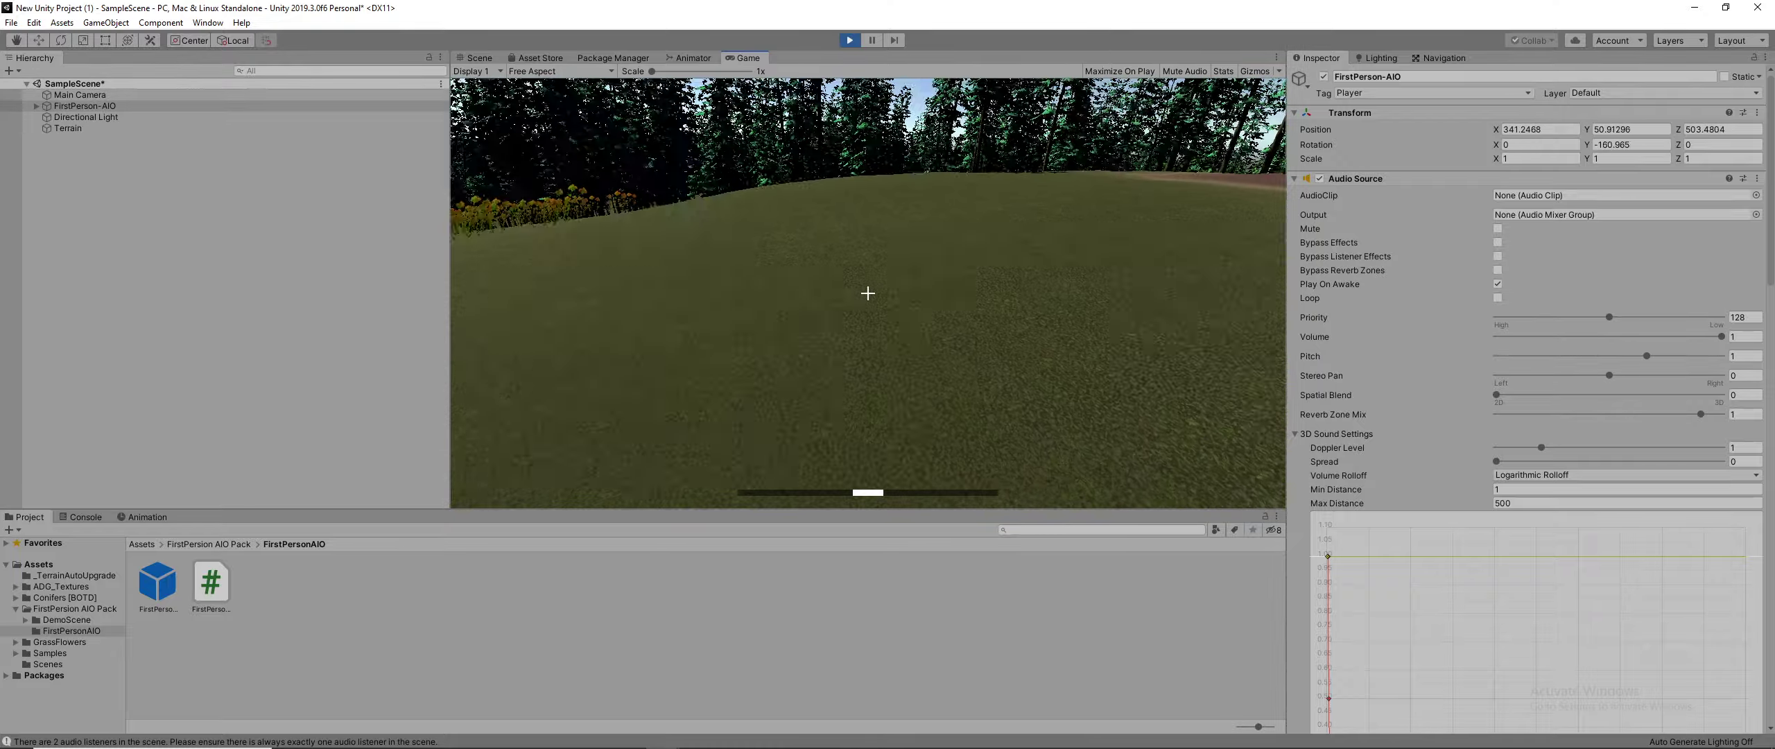
{"action": "key", "text": "w"}
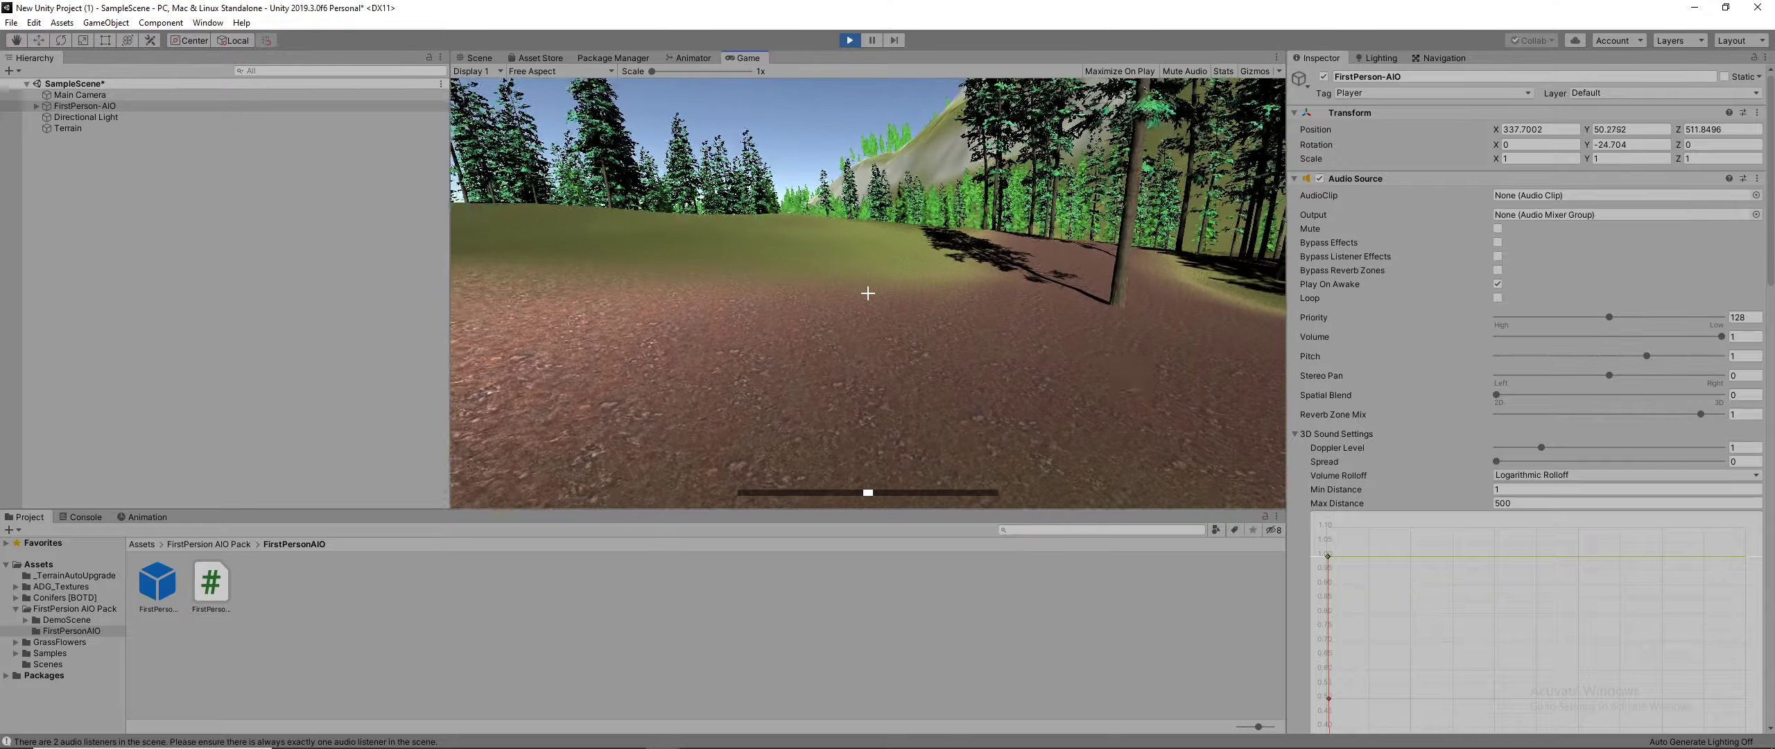